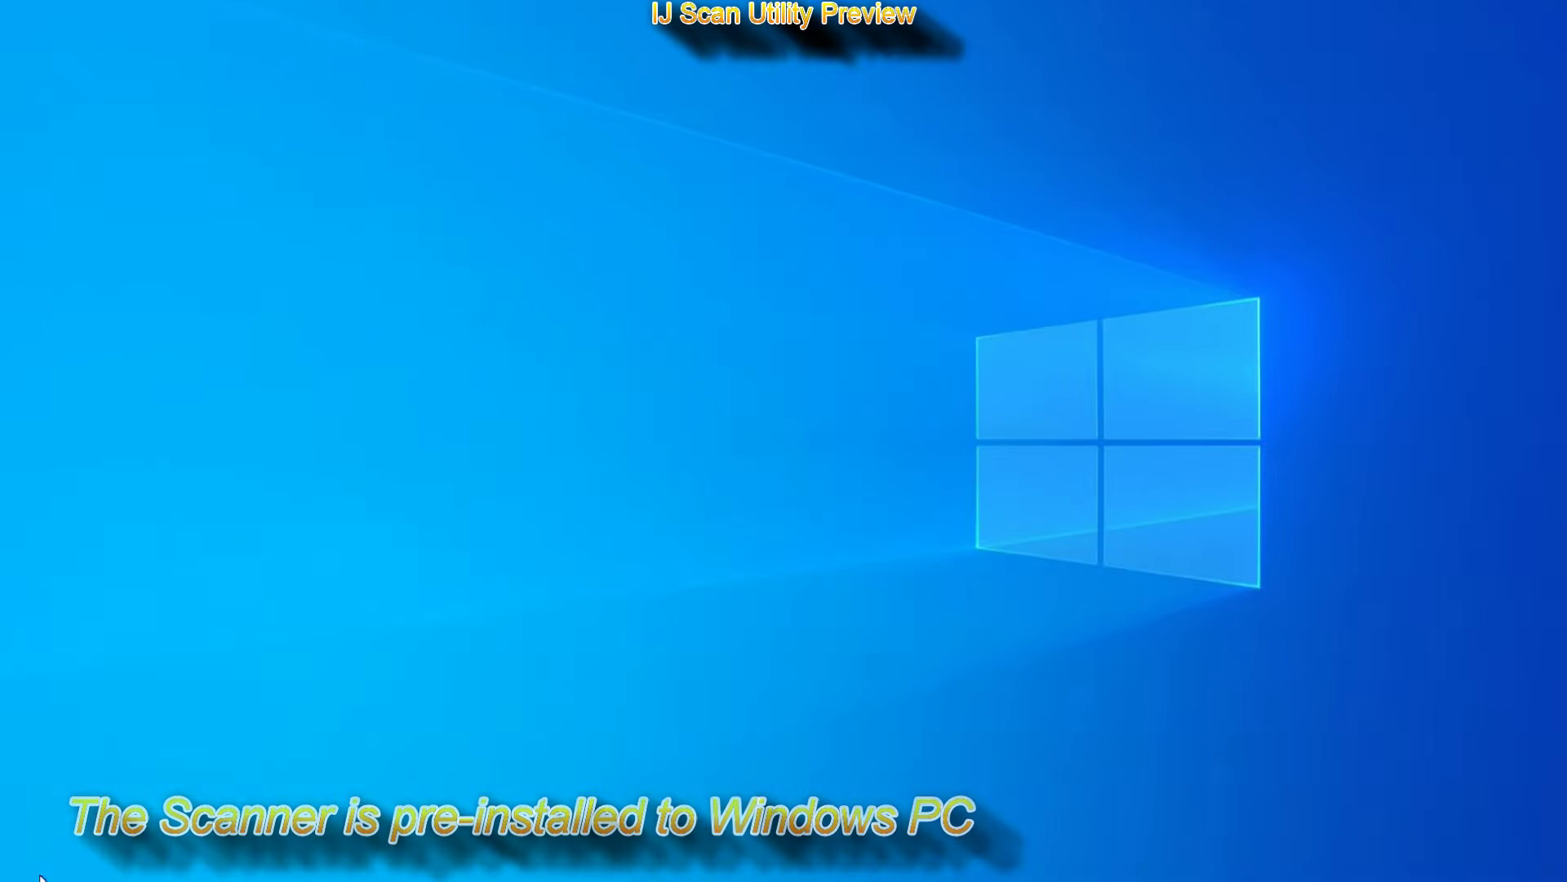
# Step: Launch IJ Scan Utility and open its settings to view the scanner-button presets and the general settings
pyautogui.press('super')
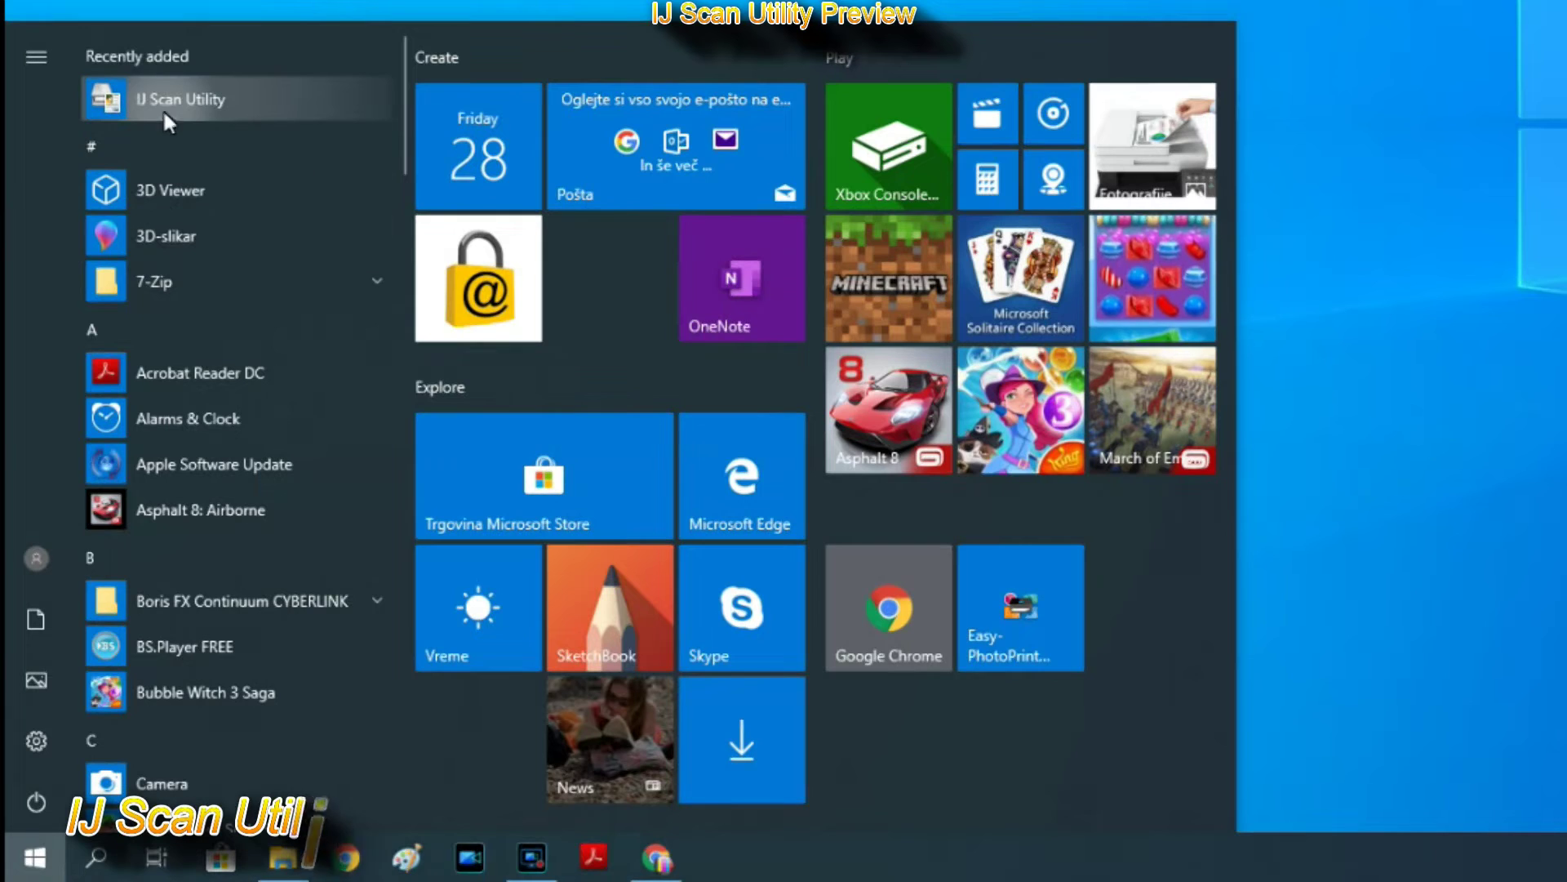
pyautogui.click(162, 102)
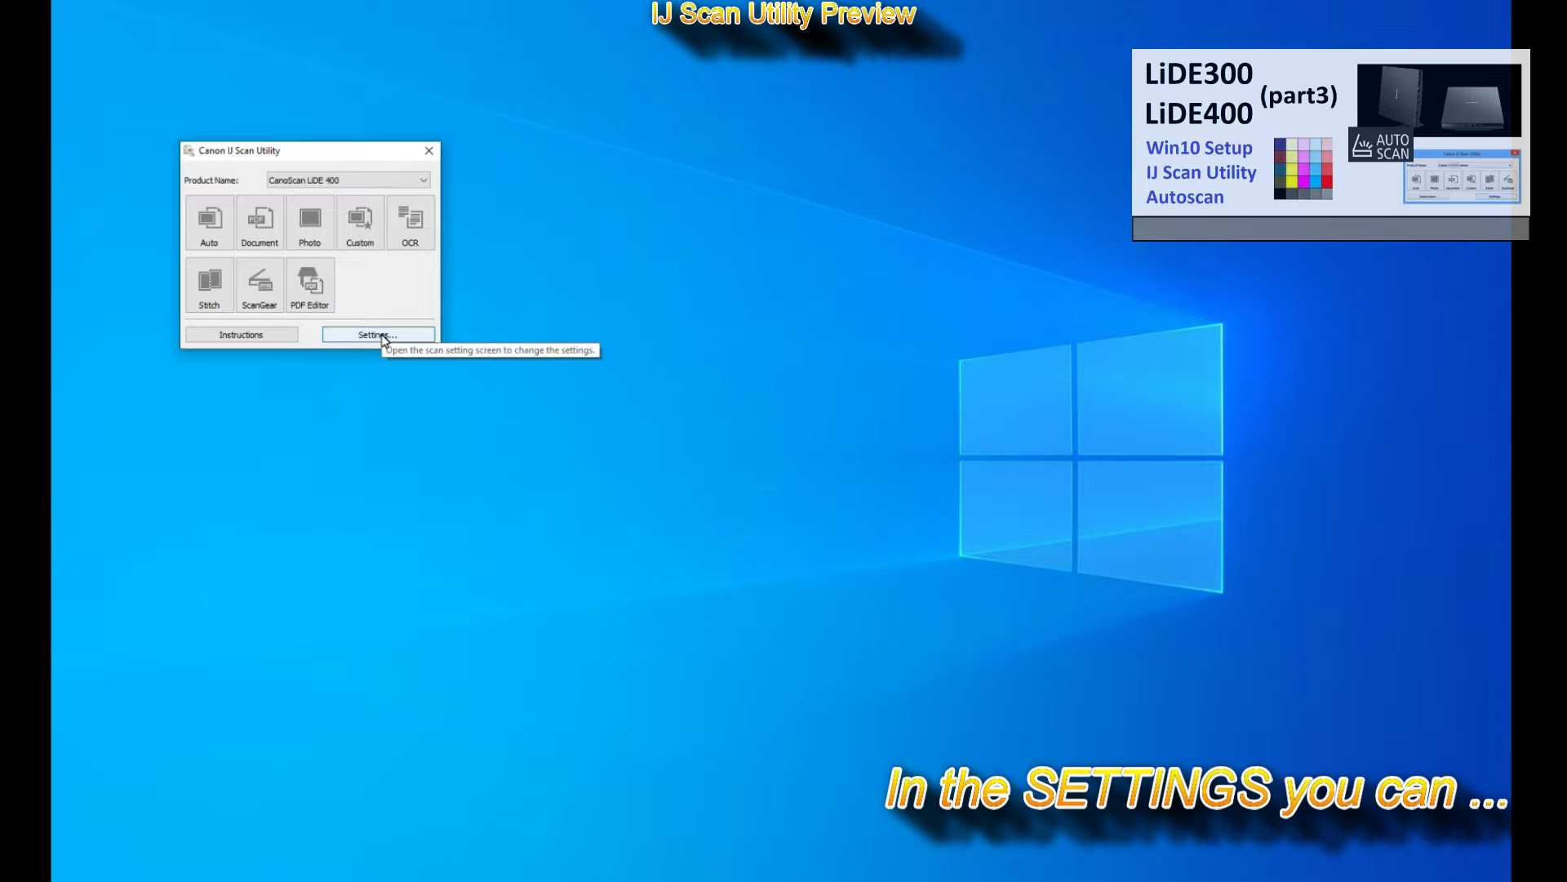
pyautogui.click(380, 335)
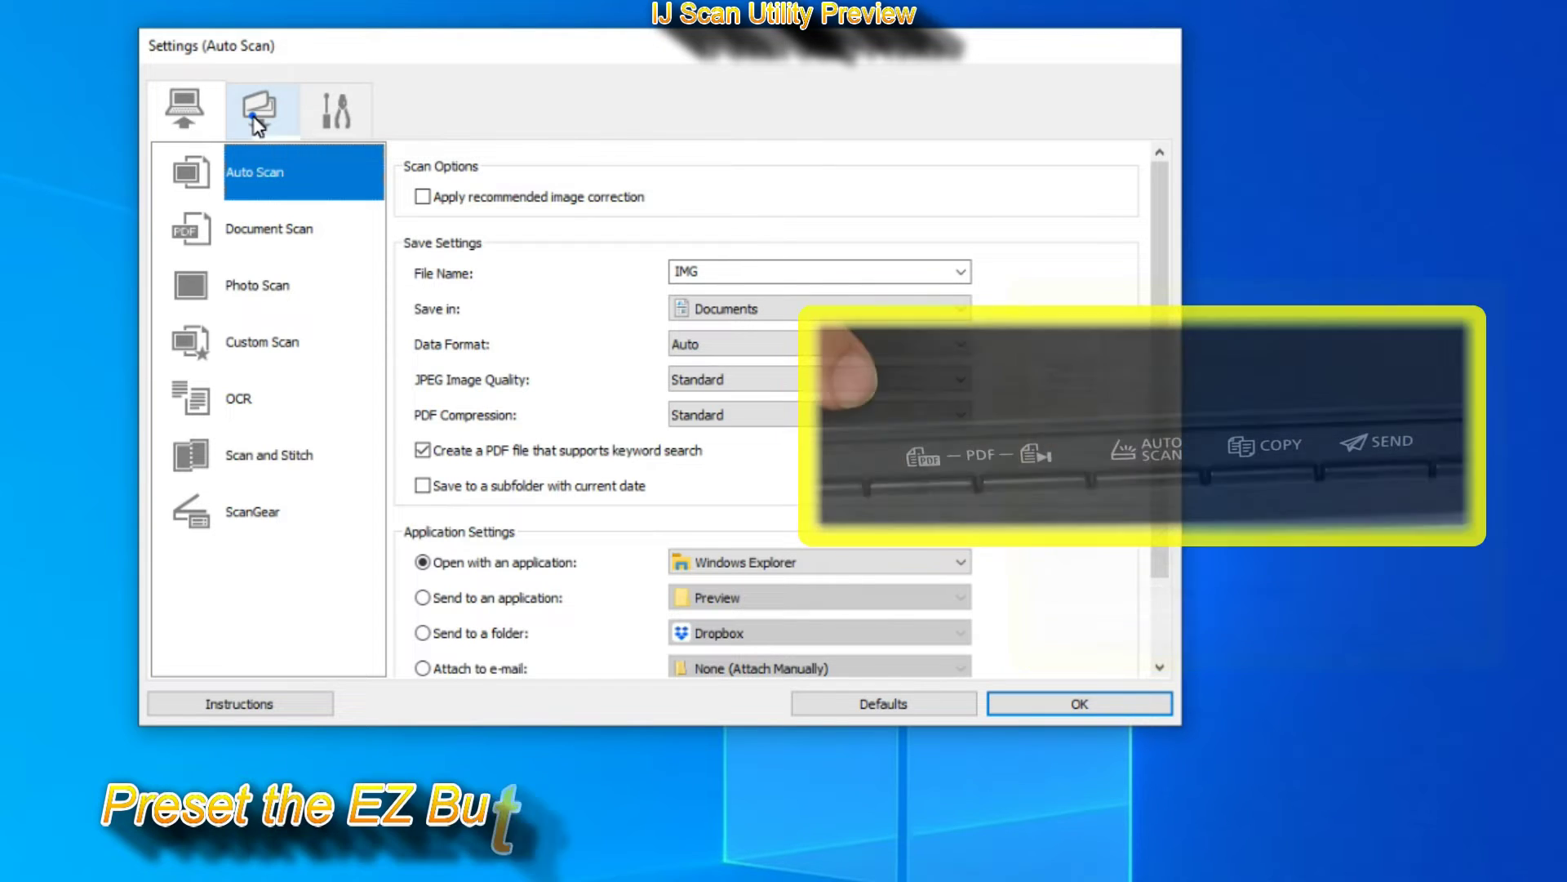
pyautogui.click(258, 124)
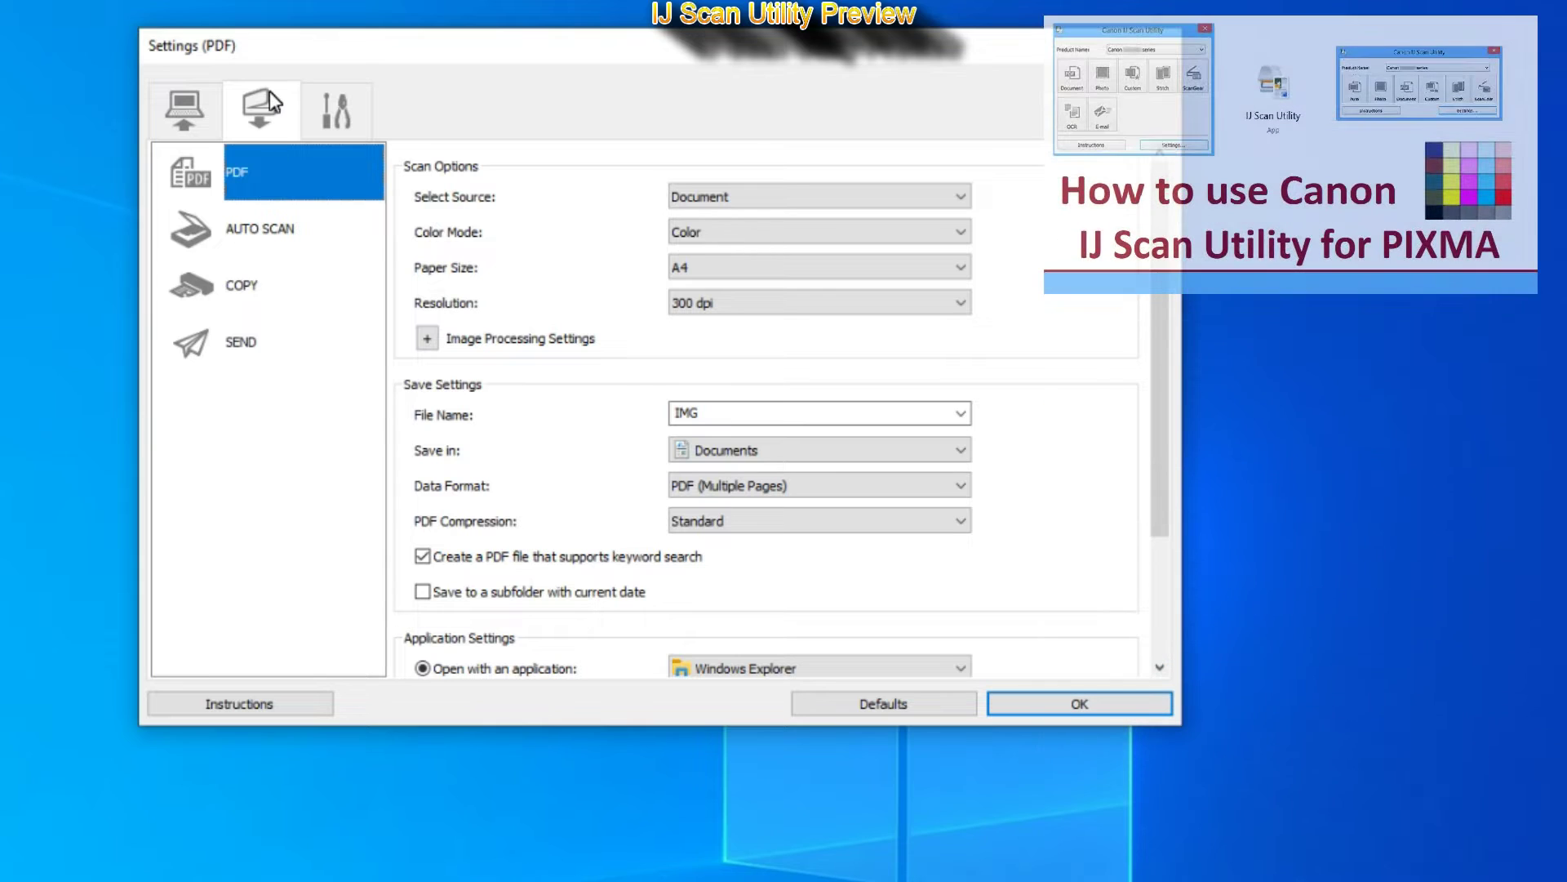
pyautogui.click(337, 119)
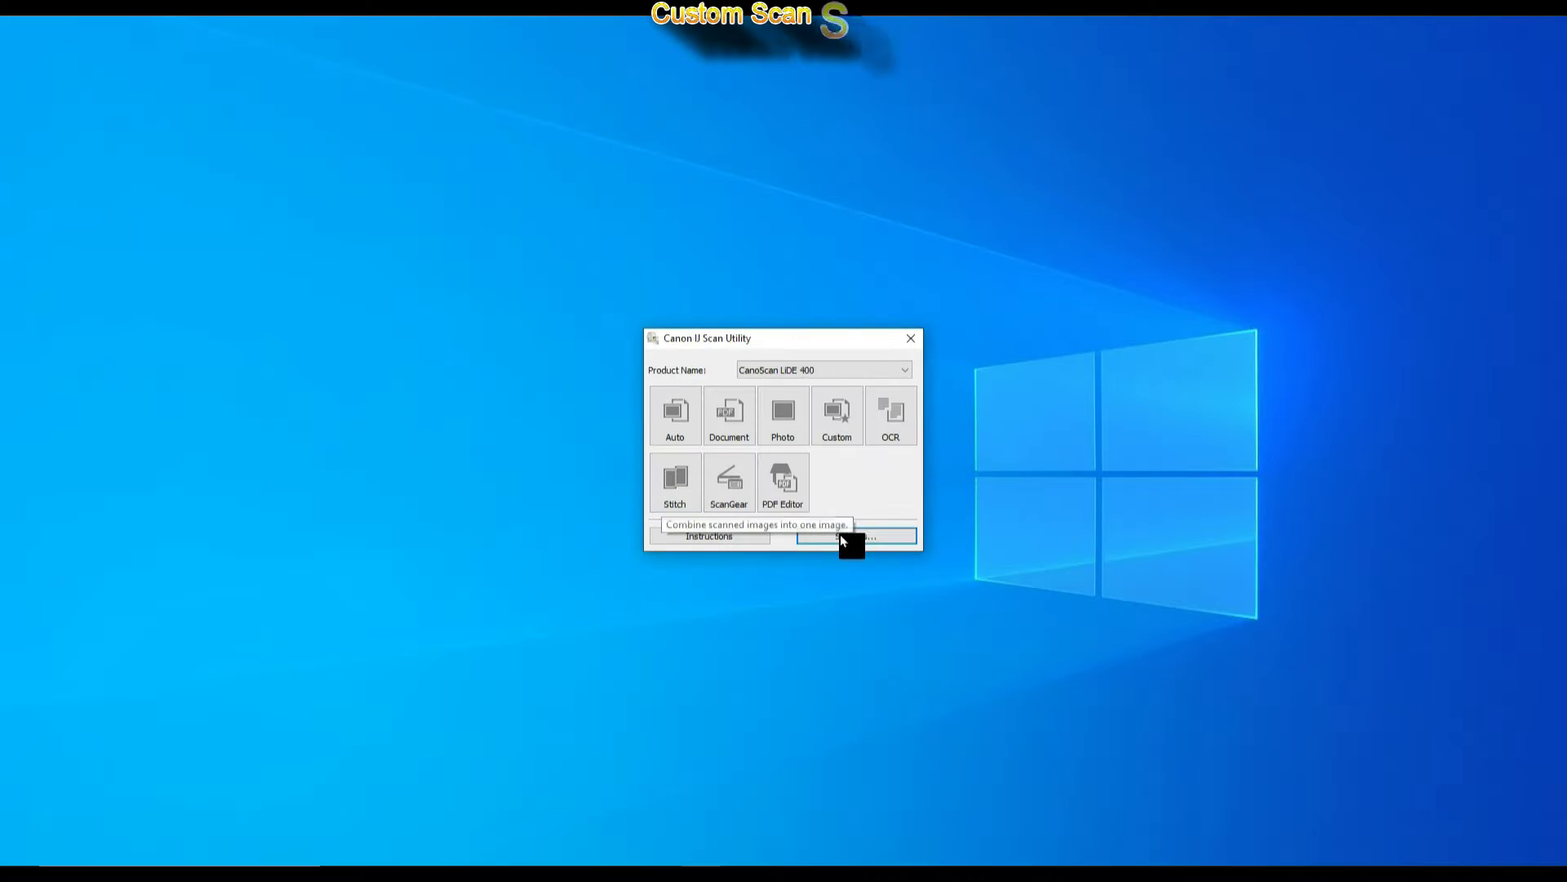
# Step: Open the scan settings and compare the source type options offered for Document Scan, Photo Scan and Custom Scan
pyautogui.click(843, 538)
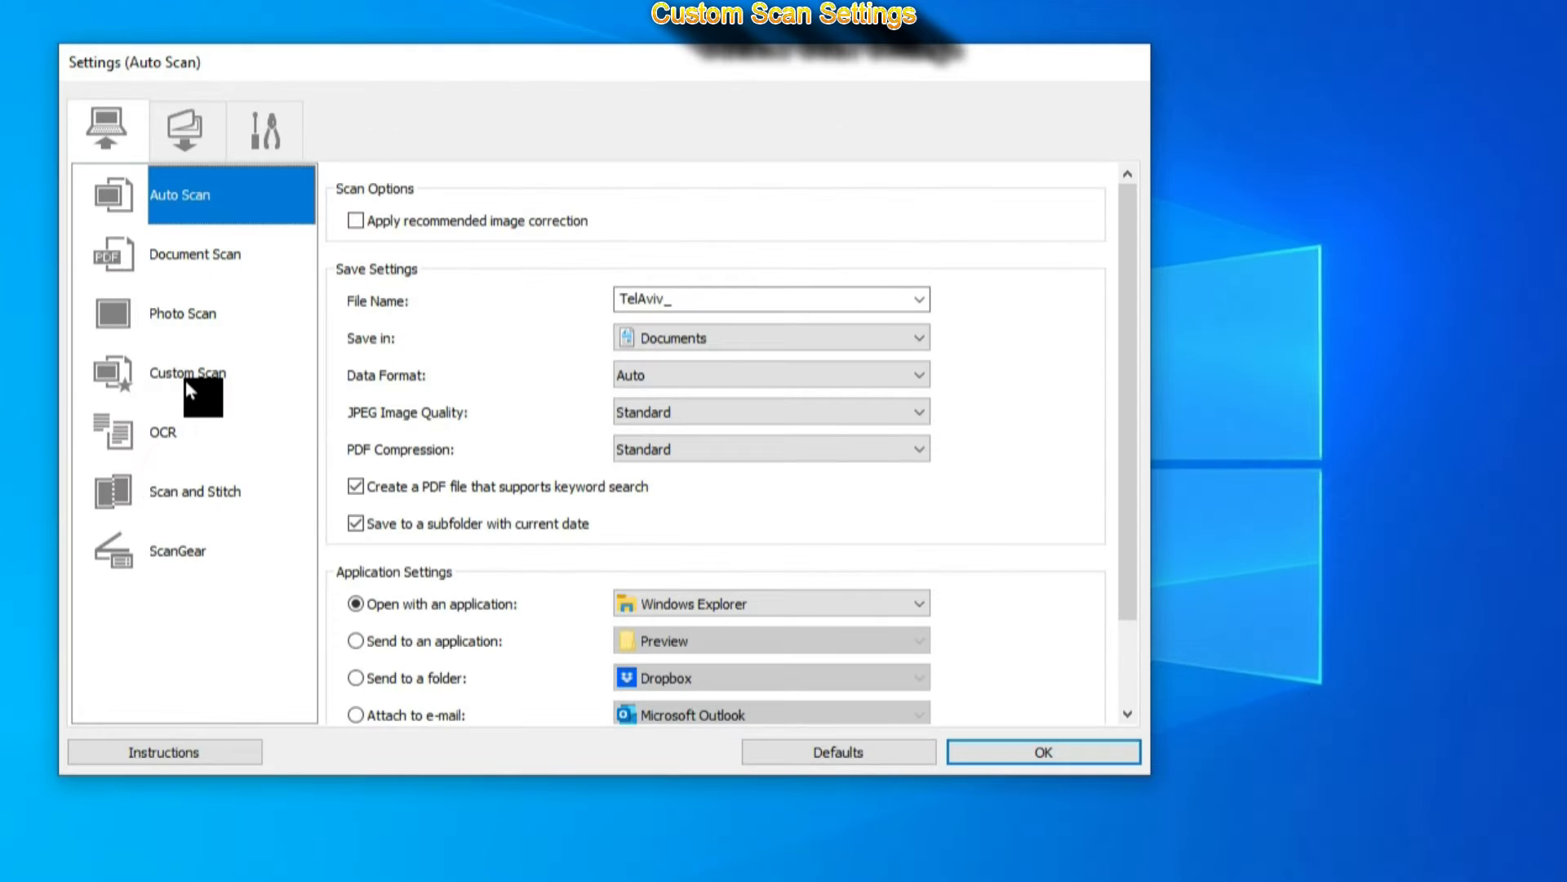
pyautogui.click(187, 385)
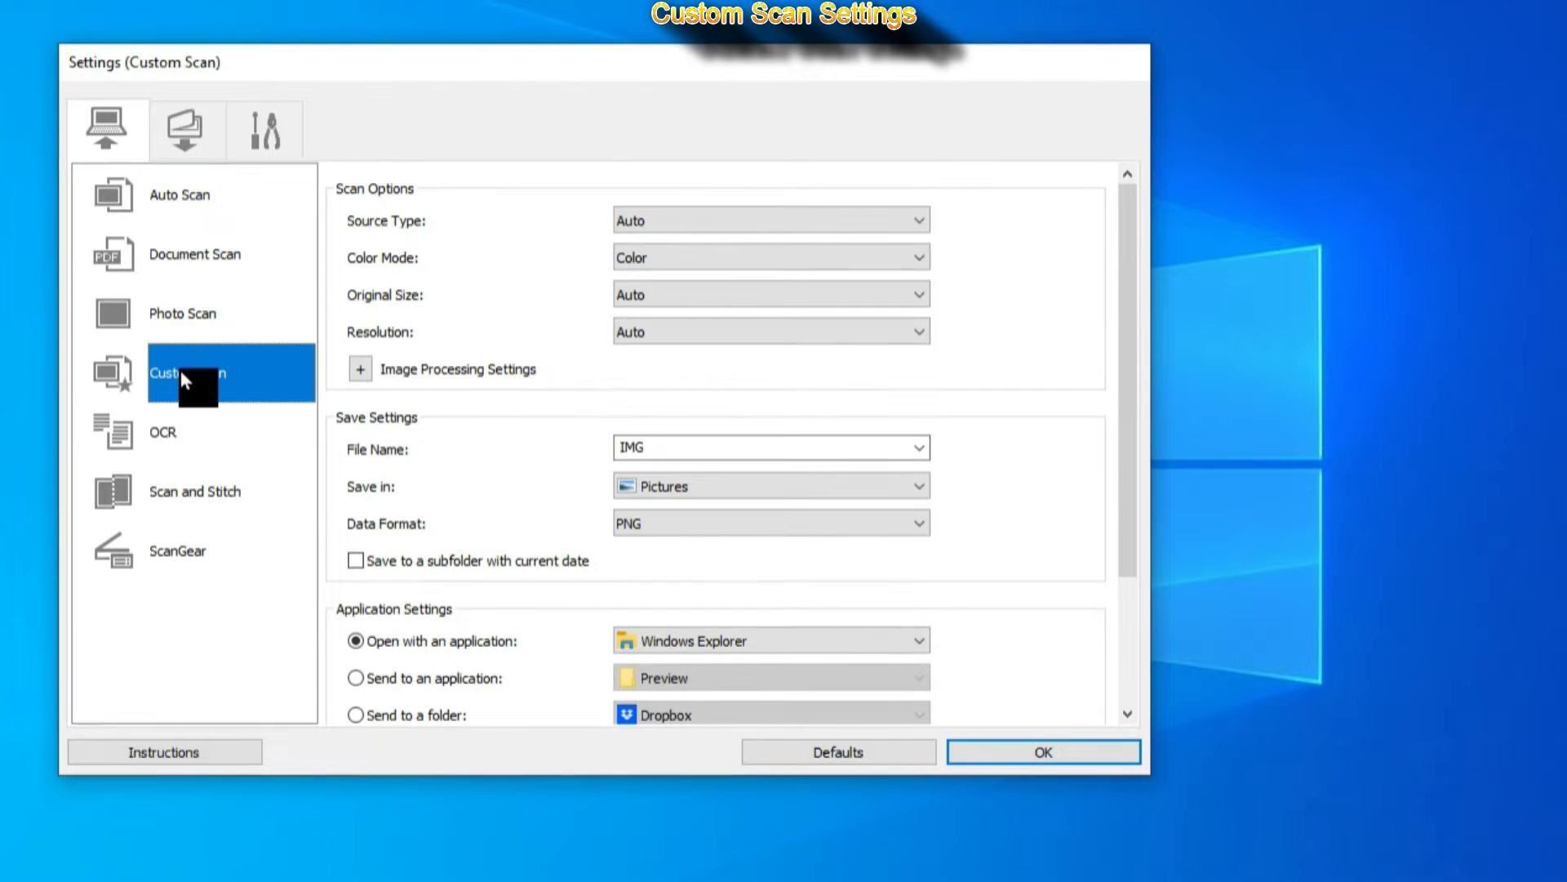
pyautogui.moveTo(1125, 245); pyautogui.dragTo(1136, 281)
pyautogui.click(301, 249)
pyautogui.click(700, 222)
pyautogui.click(698, 218)
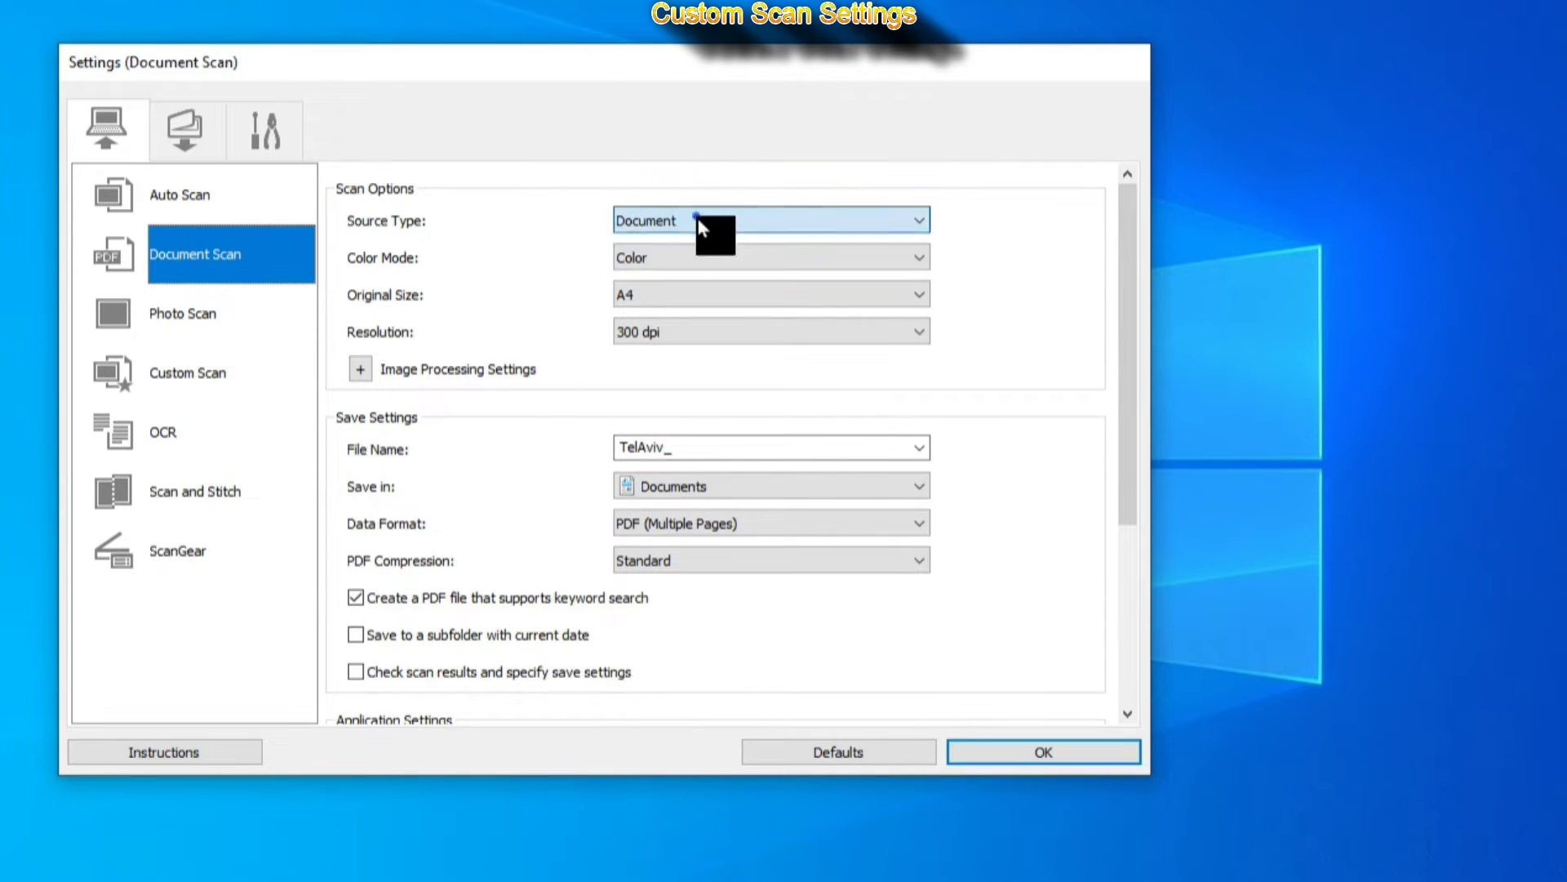
pyautogui.click(182, 374)
pyautogui.click(650, 222)
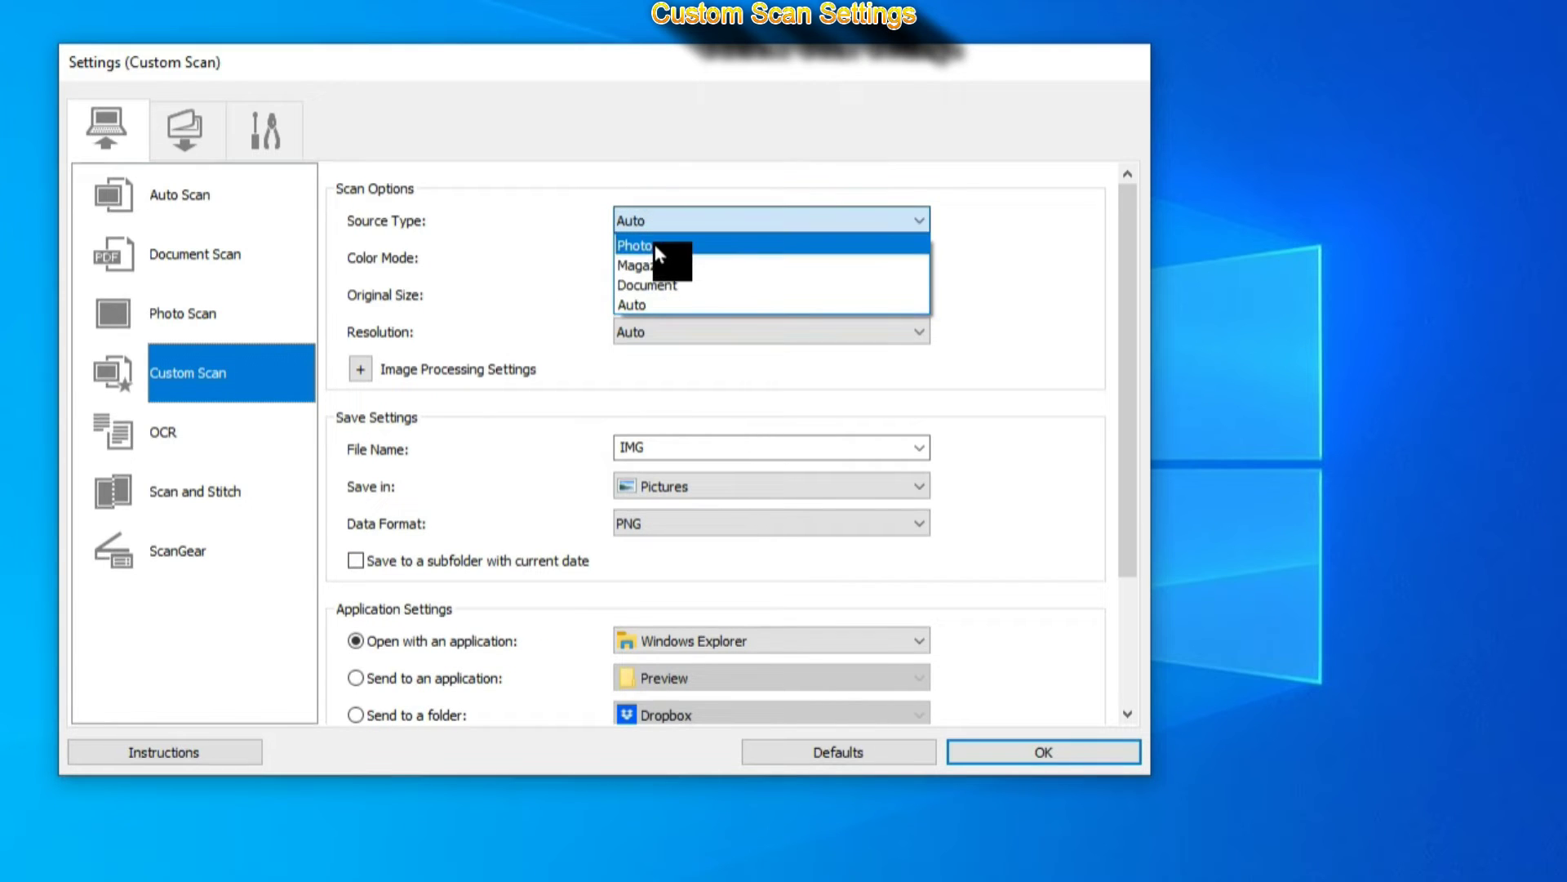
pyautogui.click(191, 318)
pyautogui.click(191, 319)
pyautogui.click(649, 222)
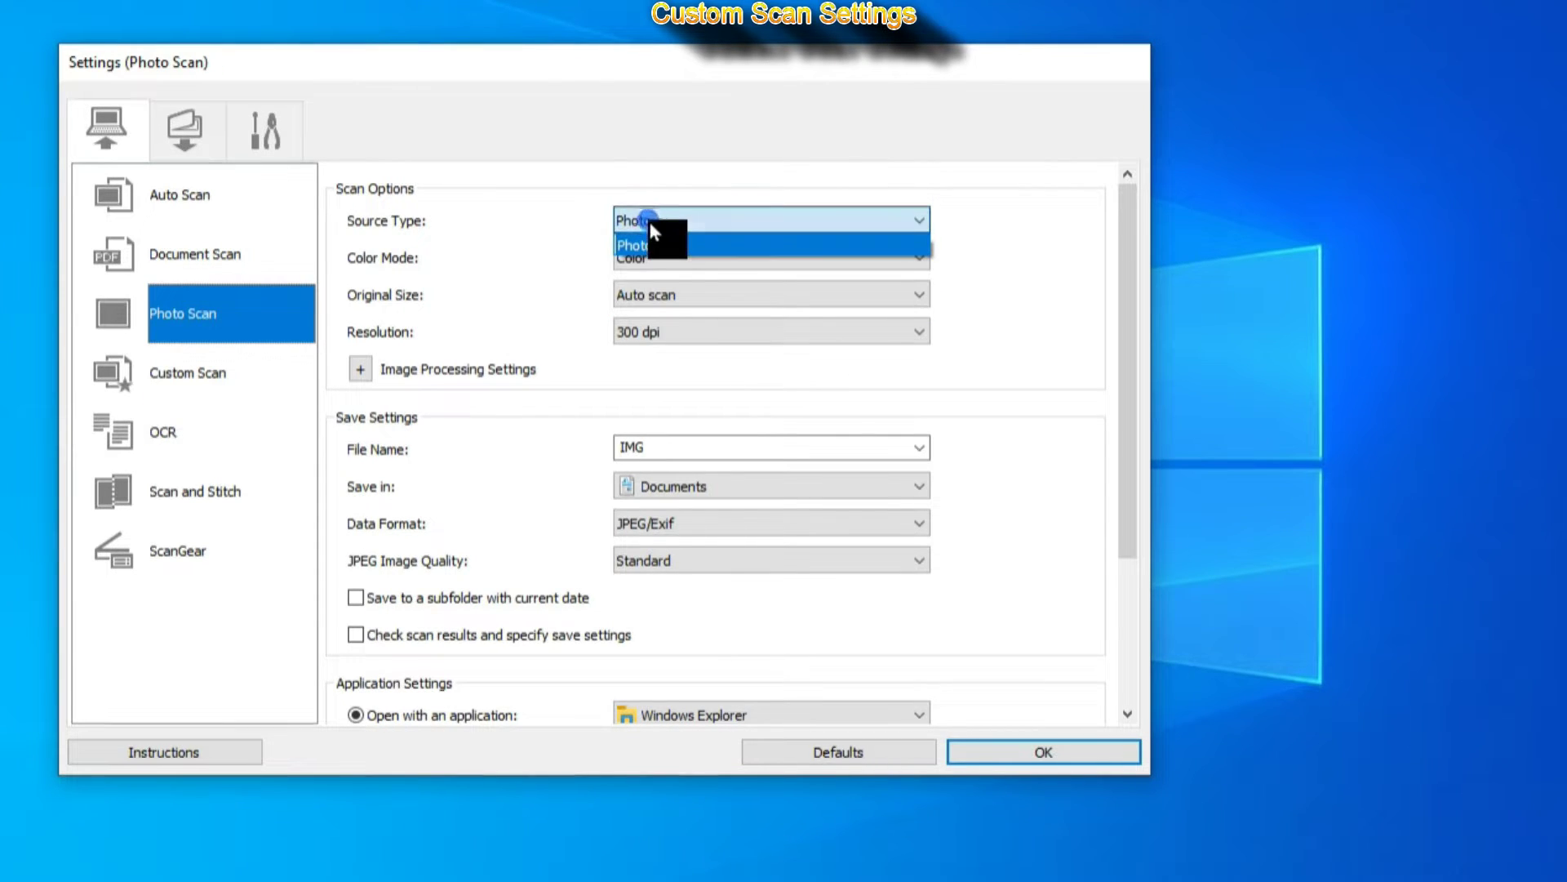
pyautogui.click(645, 224)
pyautogui.click(212, 375)
pyautogui.click(669, 224)
pyautogui.click(669, 222)
# Step: Set Custom Scan to send its scans to the Dropbox folder and accept the settings
pyautogui.scroll(-1, 1132, 317)
pyautogui.moveTo(1133, 323); pyautogui.dragTo(1115, 489)
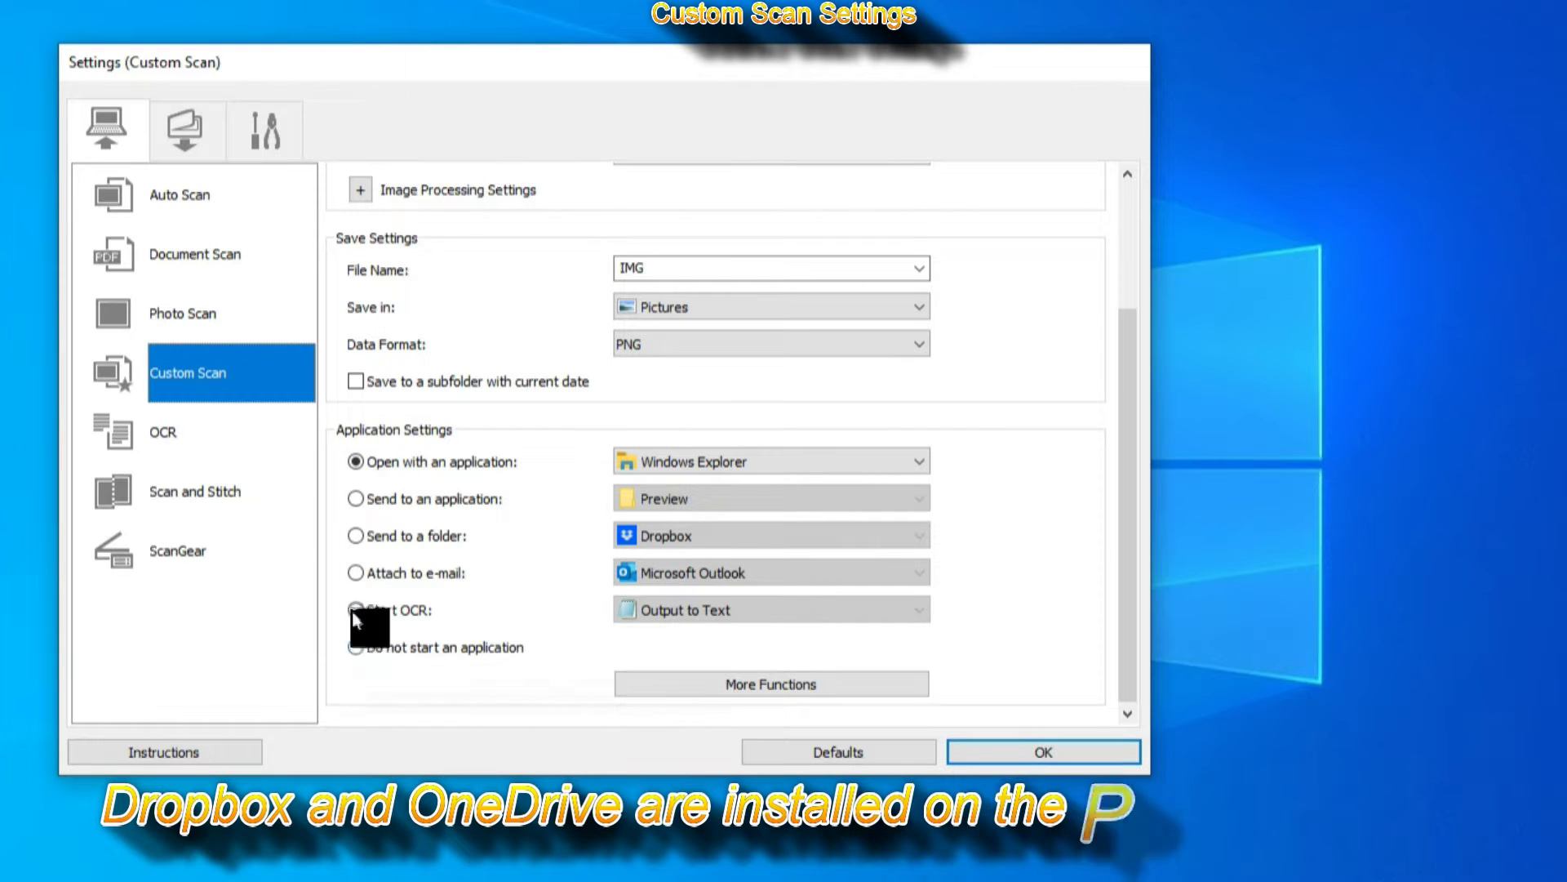
pyautogui.click(355, 535)
pyautogui.click(875, 536)
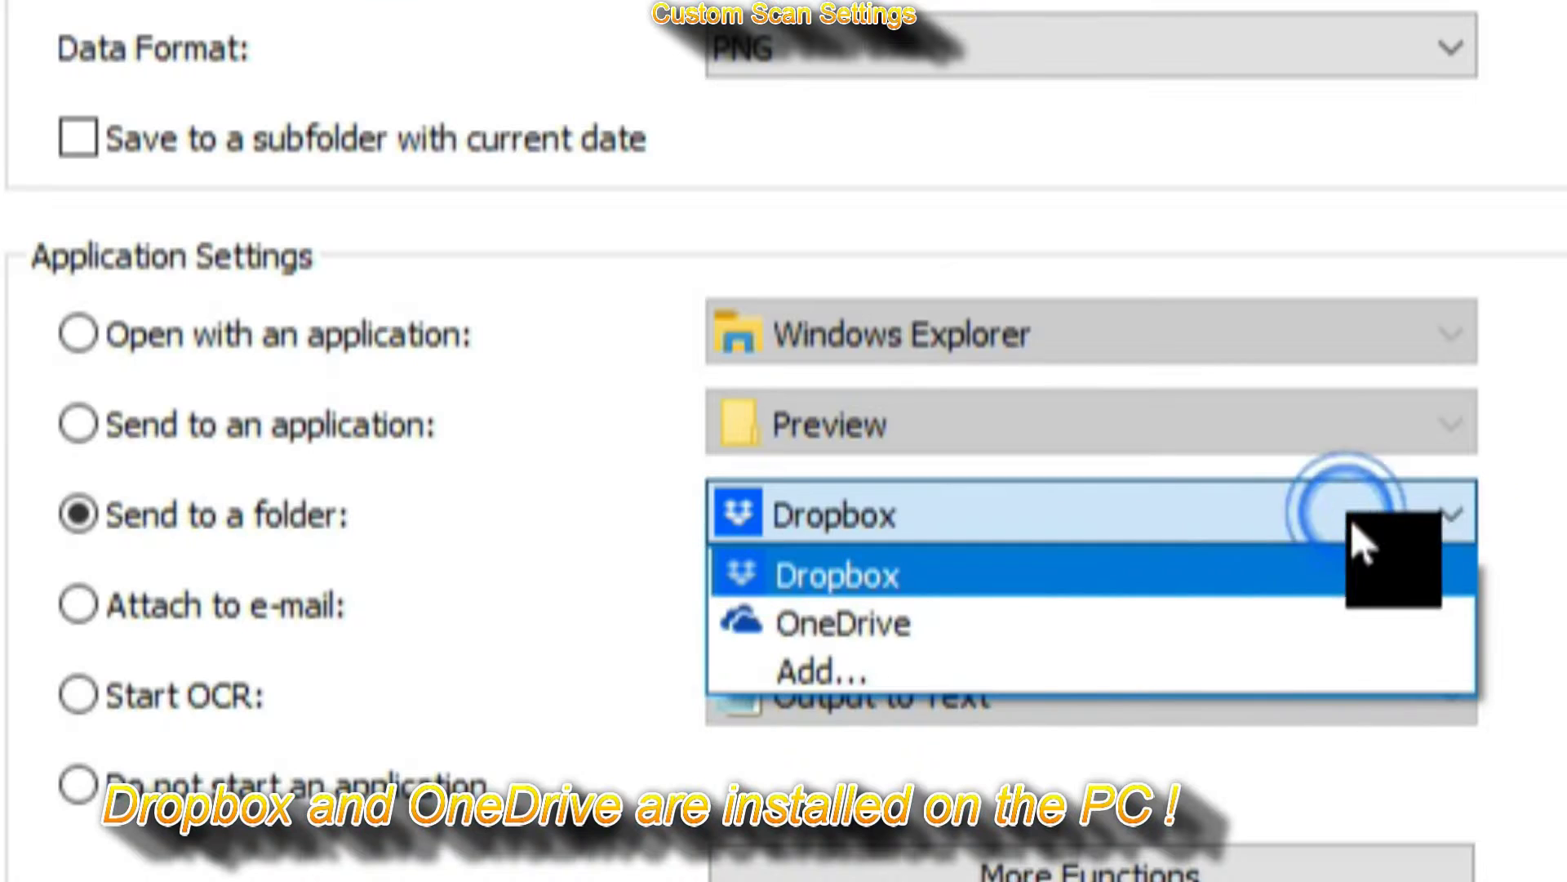
pyautogui.click(841, 576)
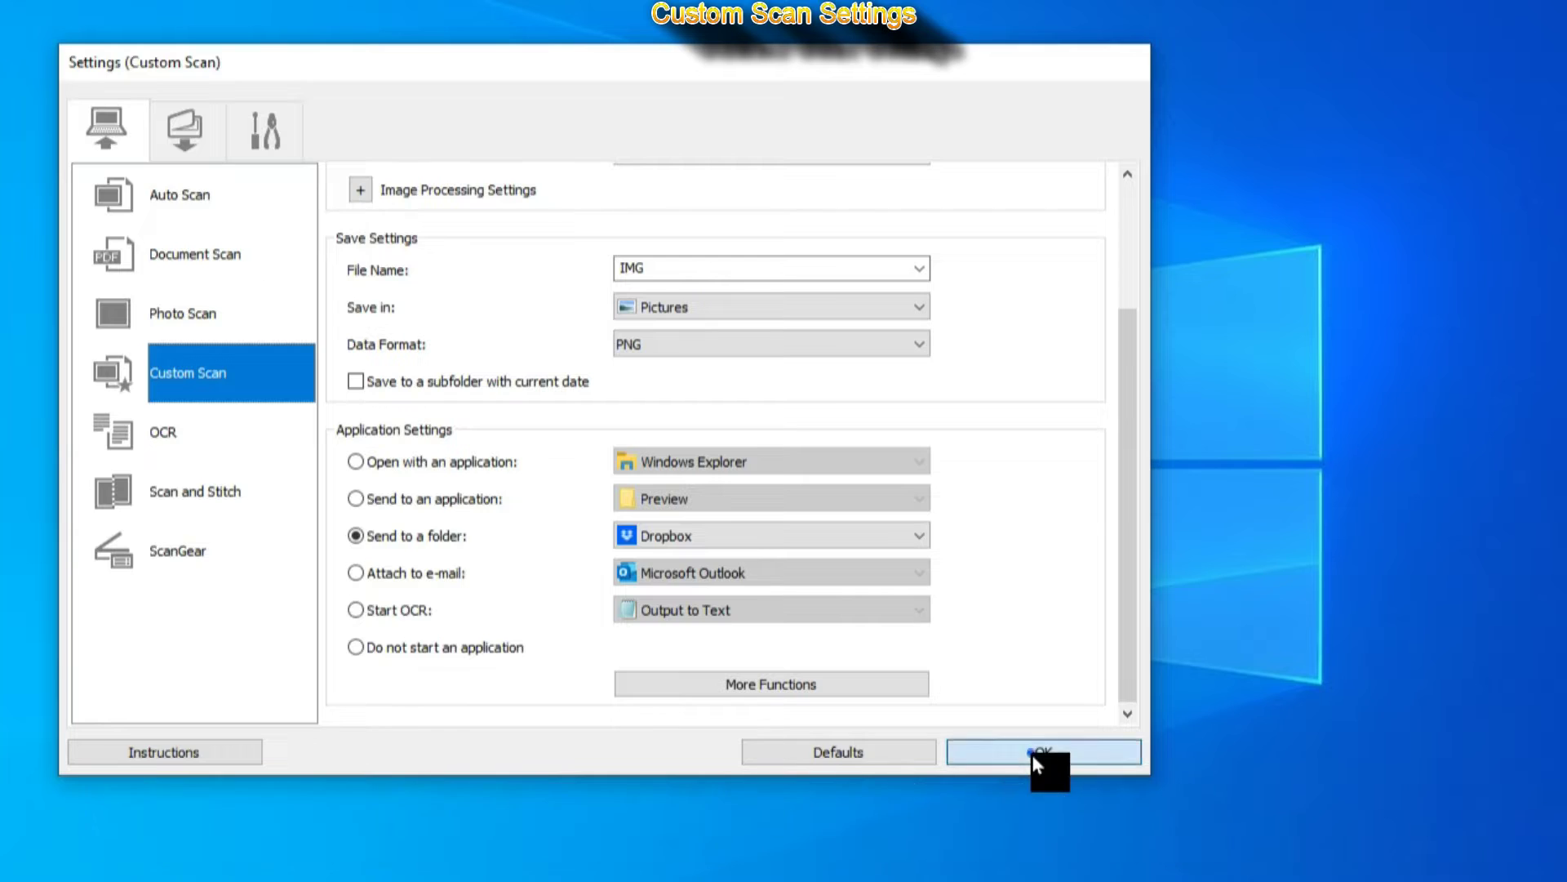
pyautogui.click(1032, 756)
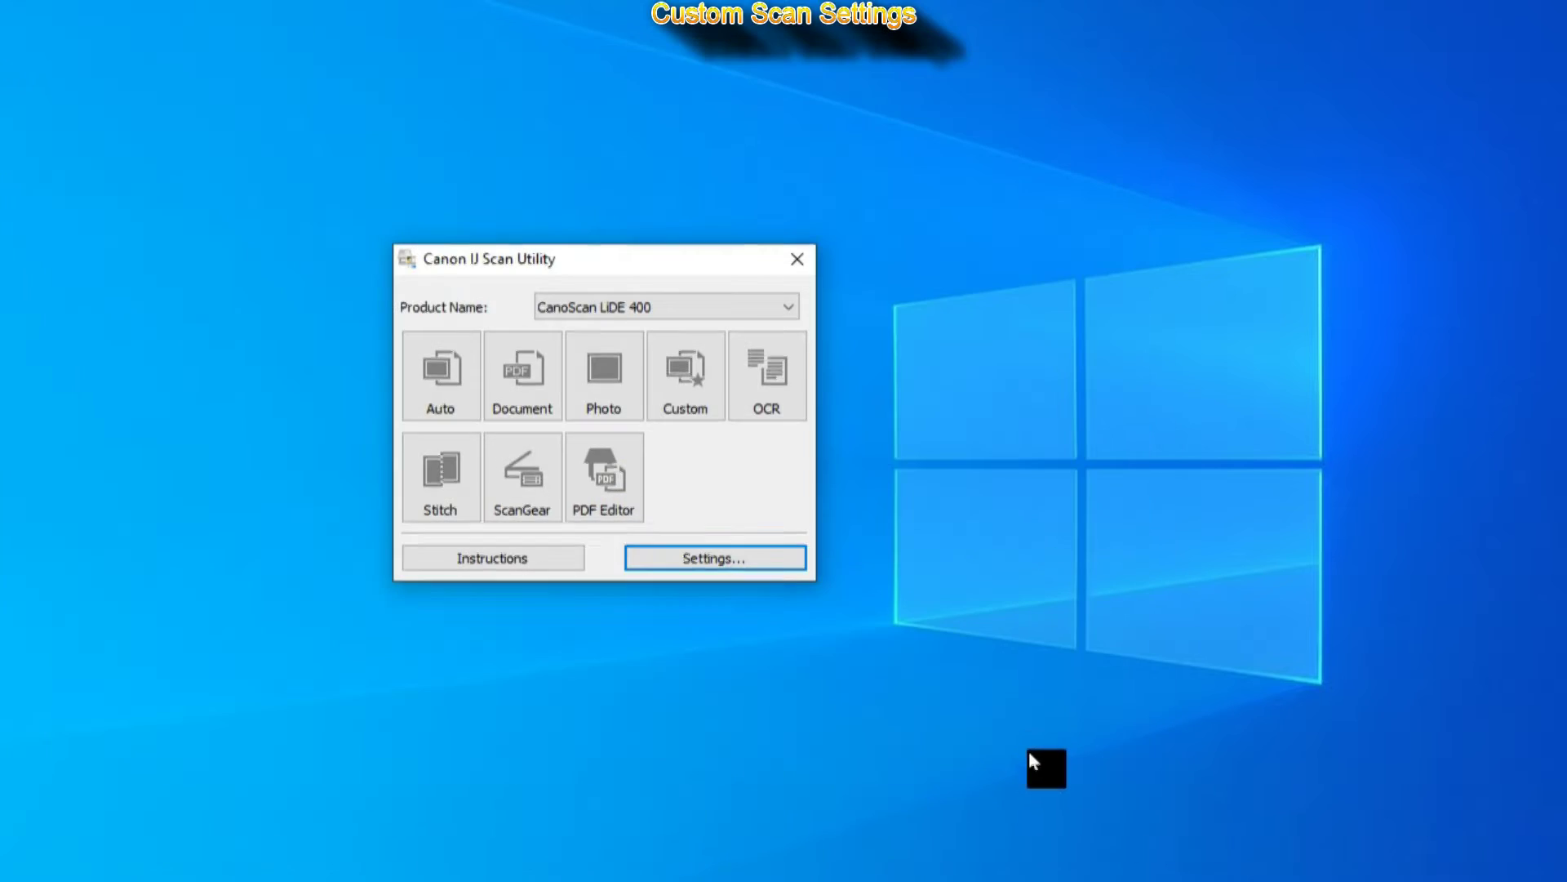
# Step: Run a custom scan and open the scanned PNG file from the Dropbox folder
pyautogui.click(684, 378)
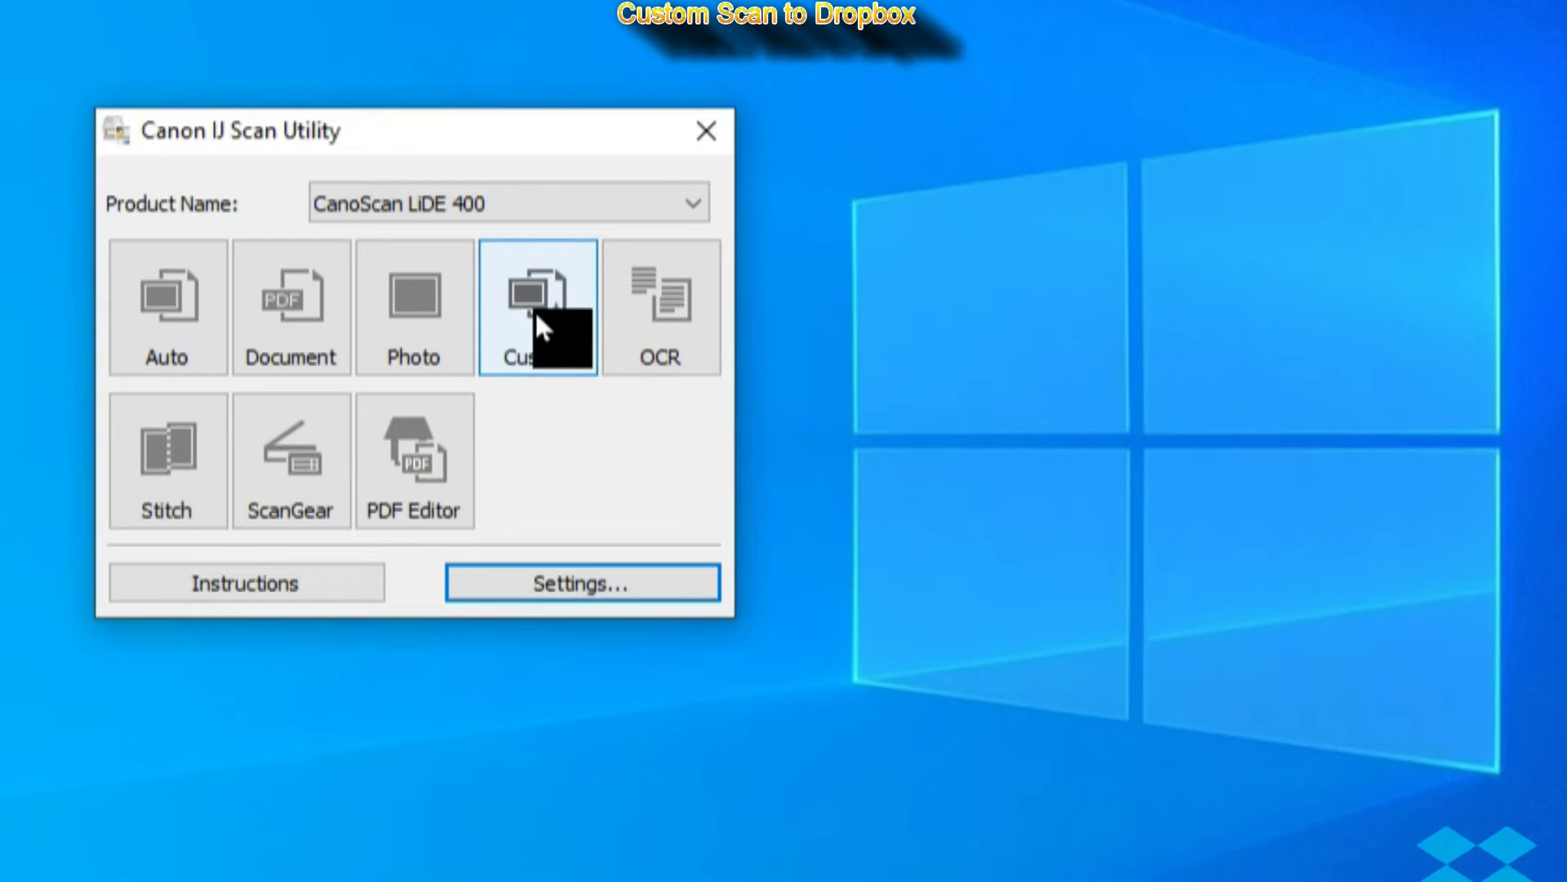
pyautogui.click(535, 310)
pyautogui.click(498, 455)
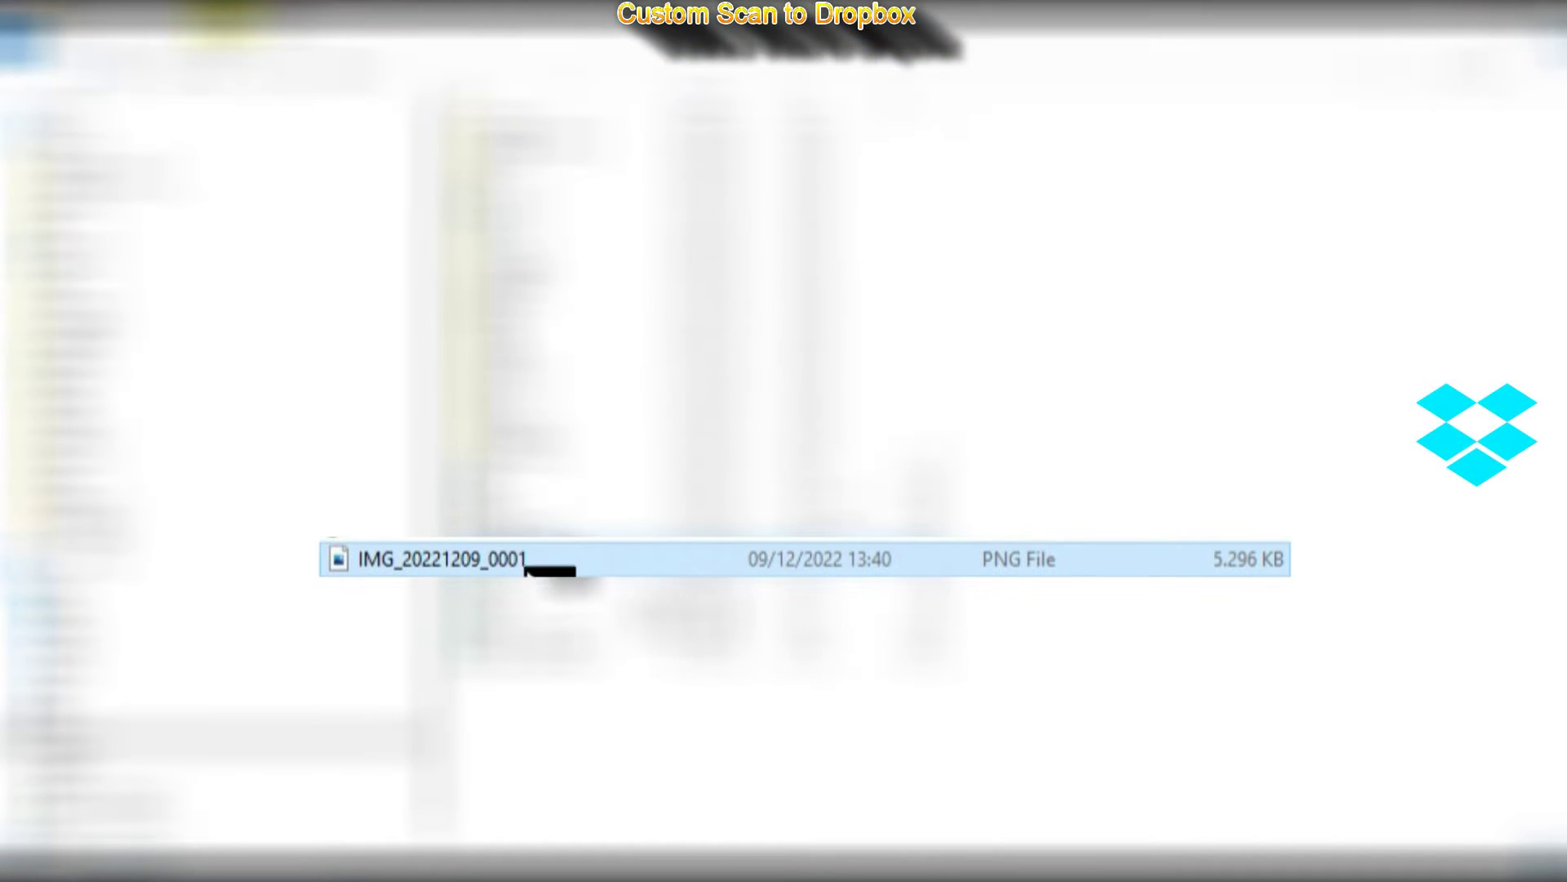
pyautogui.doubleClick(527, 560)
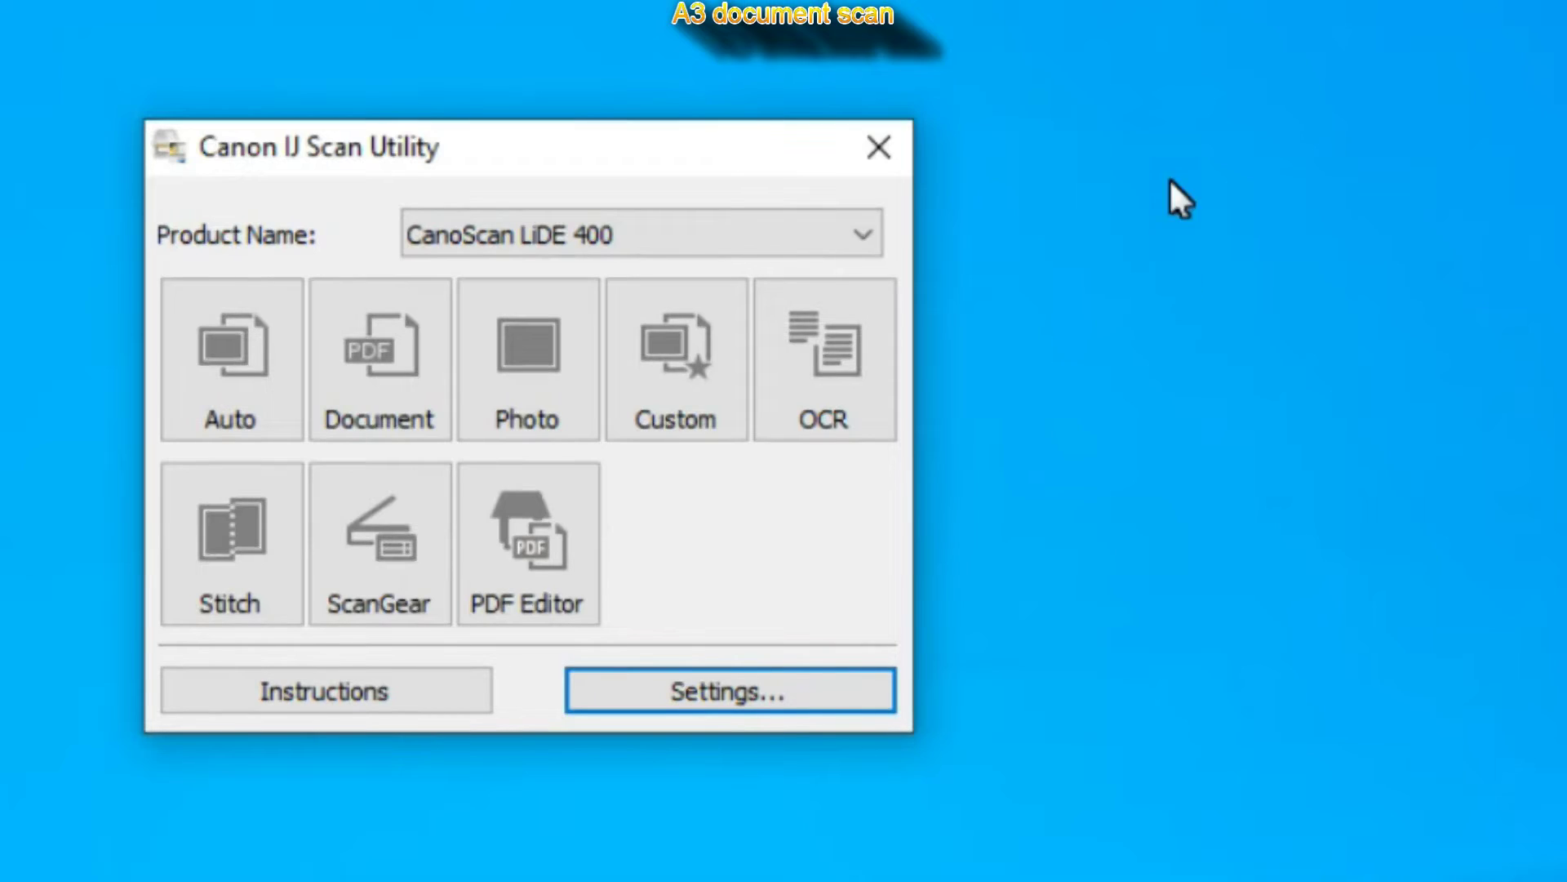
# Step: Start Stitch and scan both halves of the A3 document as image 1 and image 2
pyautogui.click(220, 554)
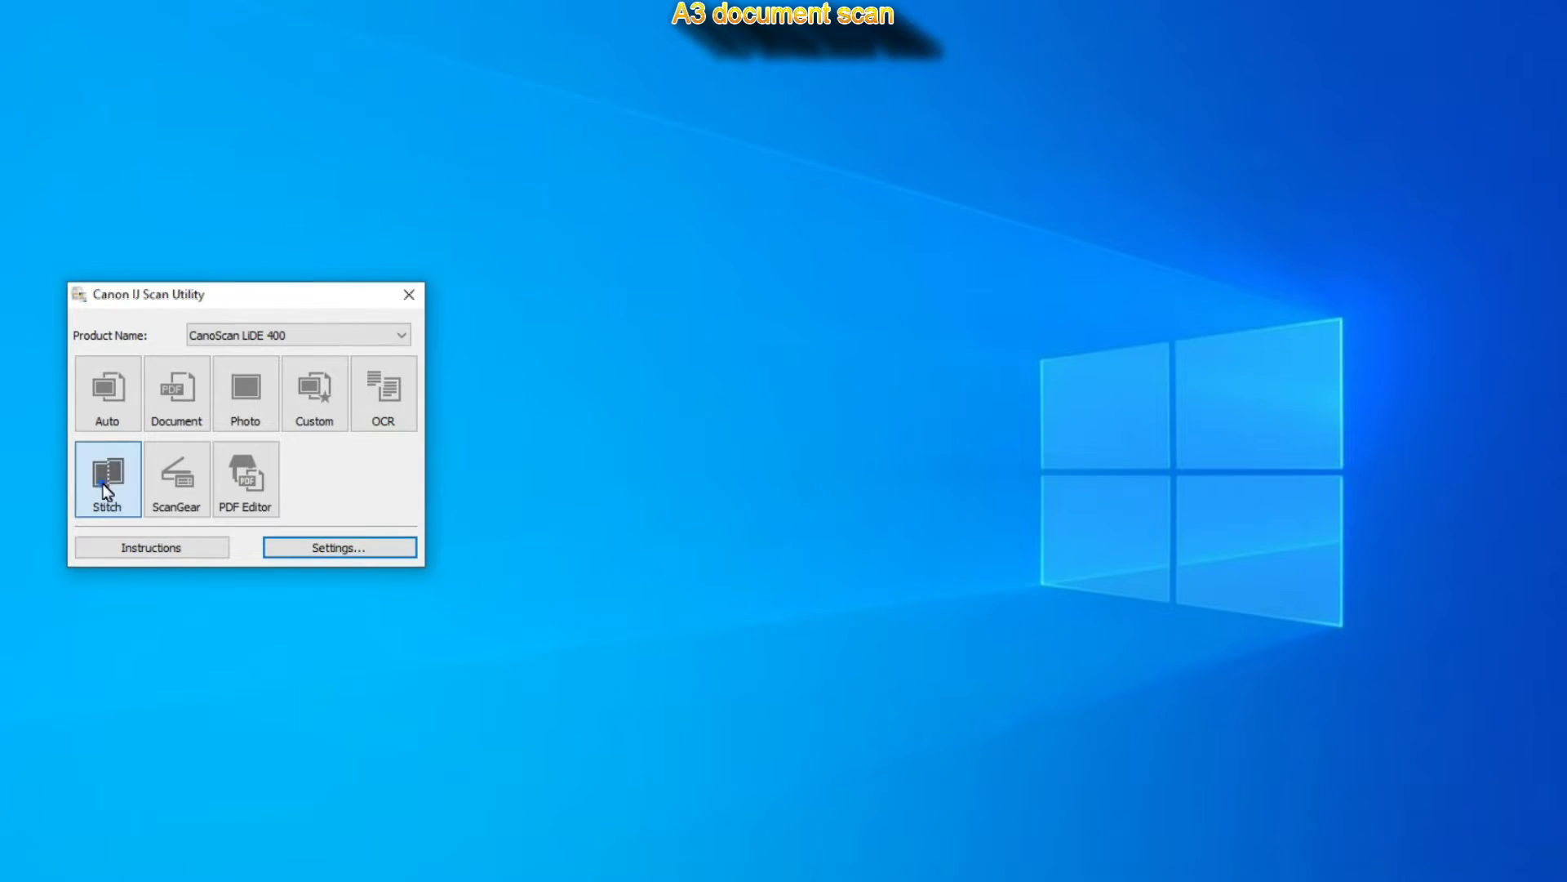
pyautogui.click(105, 482)
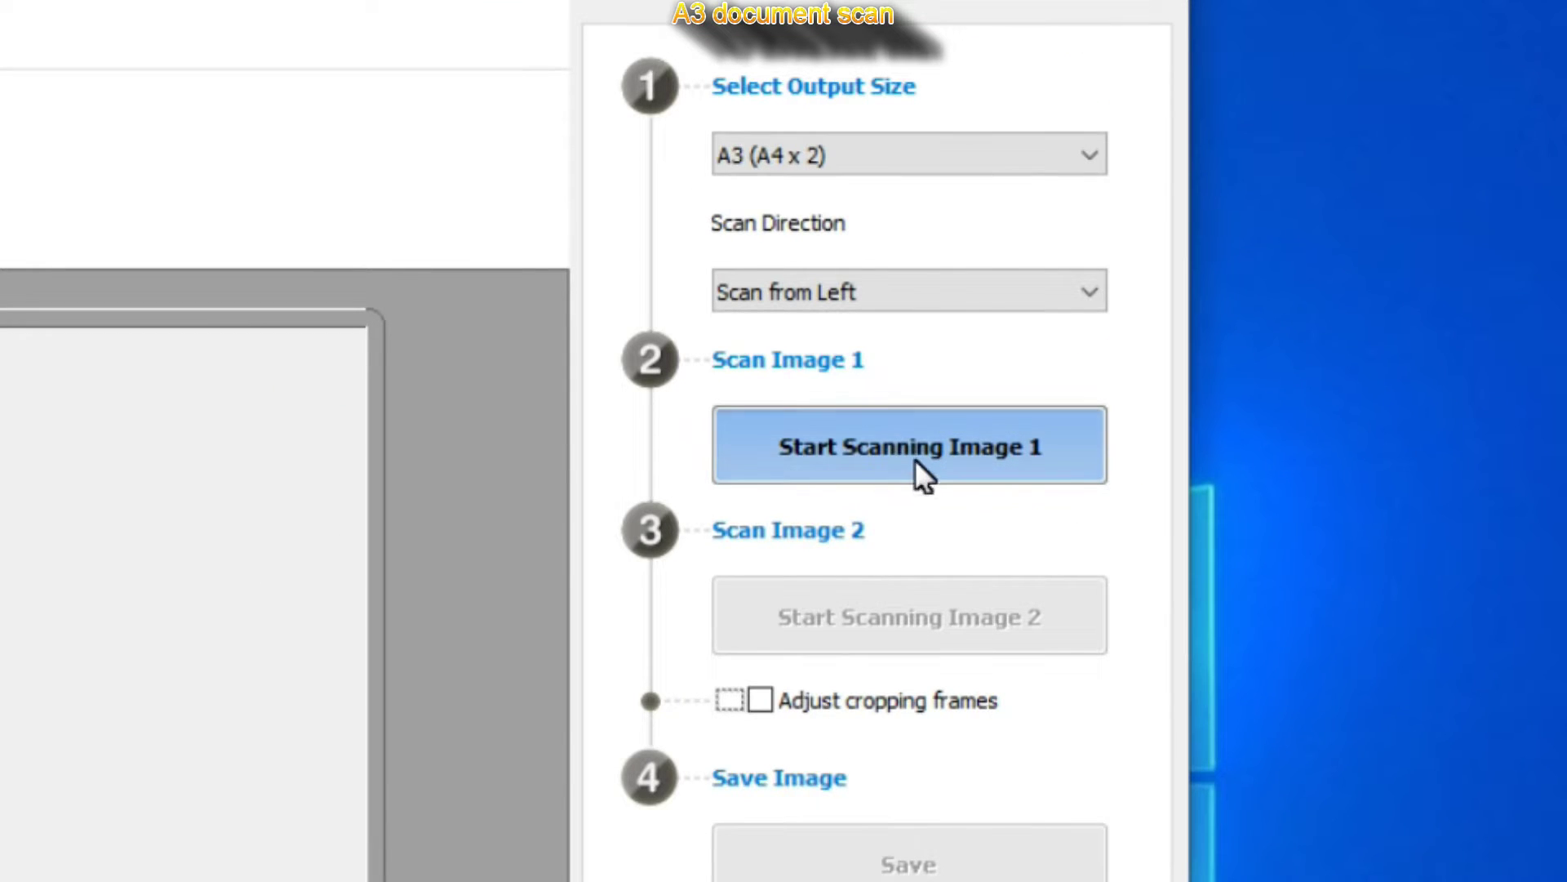
pyautogui.click(914, 457)
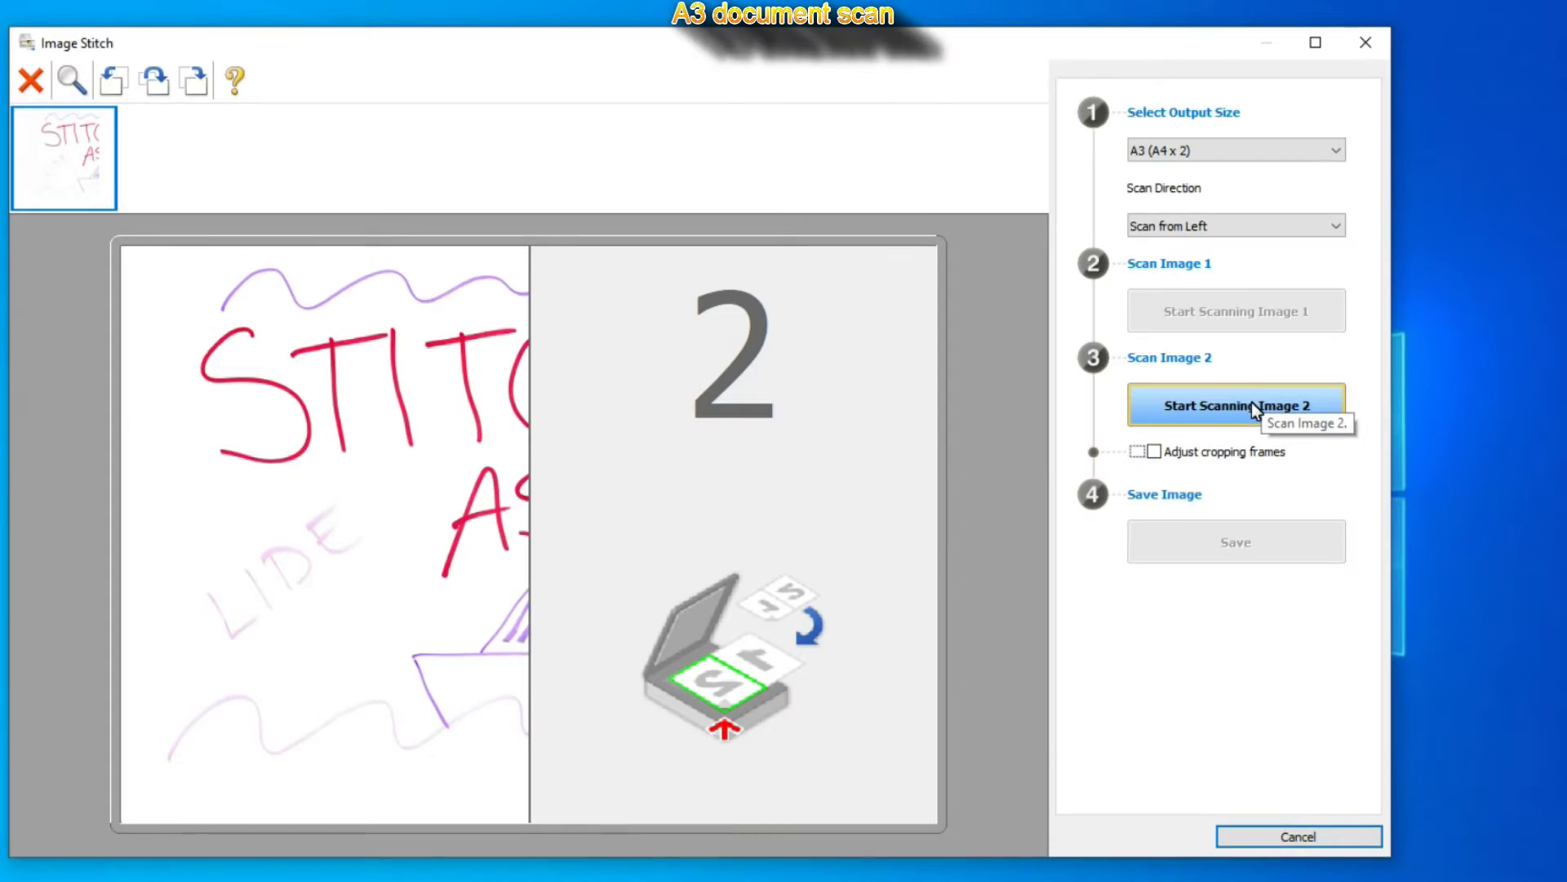
pyautogui.click(1253, 404)
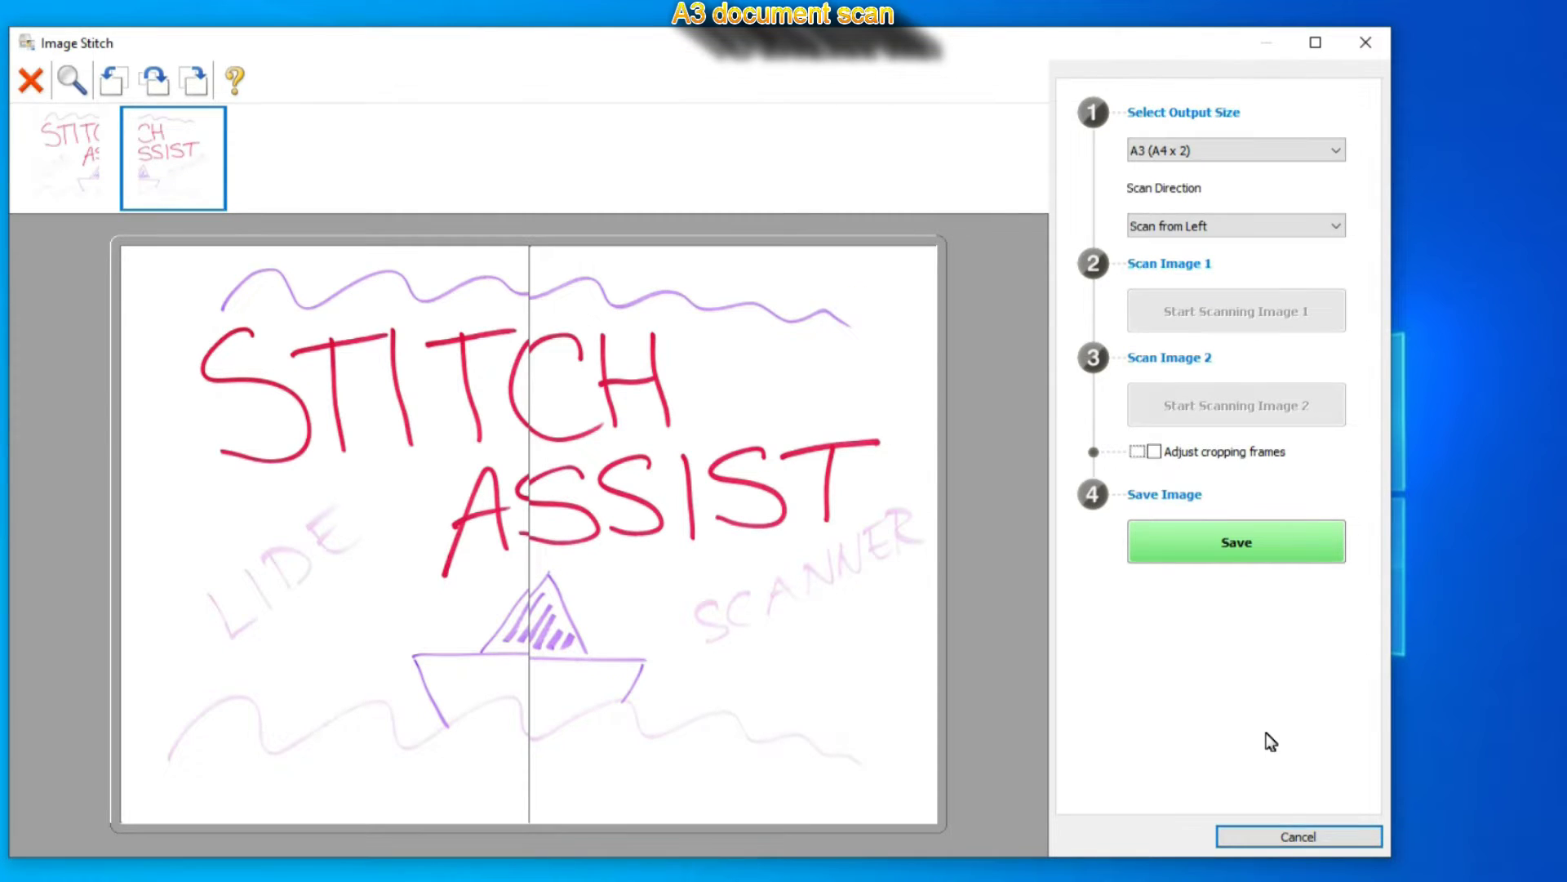
# Step: Align the second half of the drawing with the first, save the stitched image and end the scanning
pyautogui.click(723, 579)
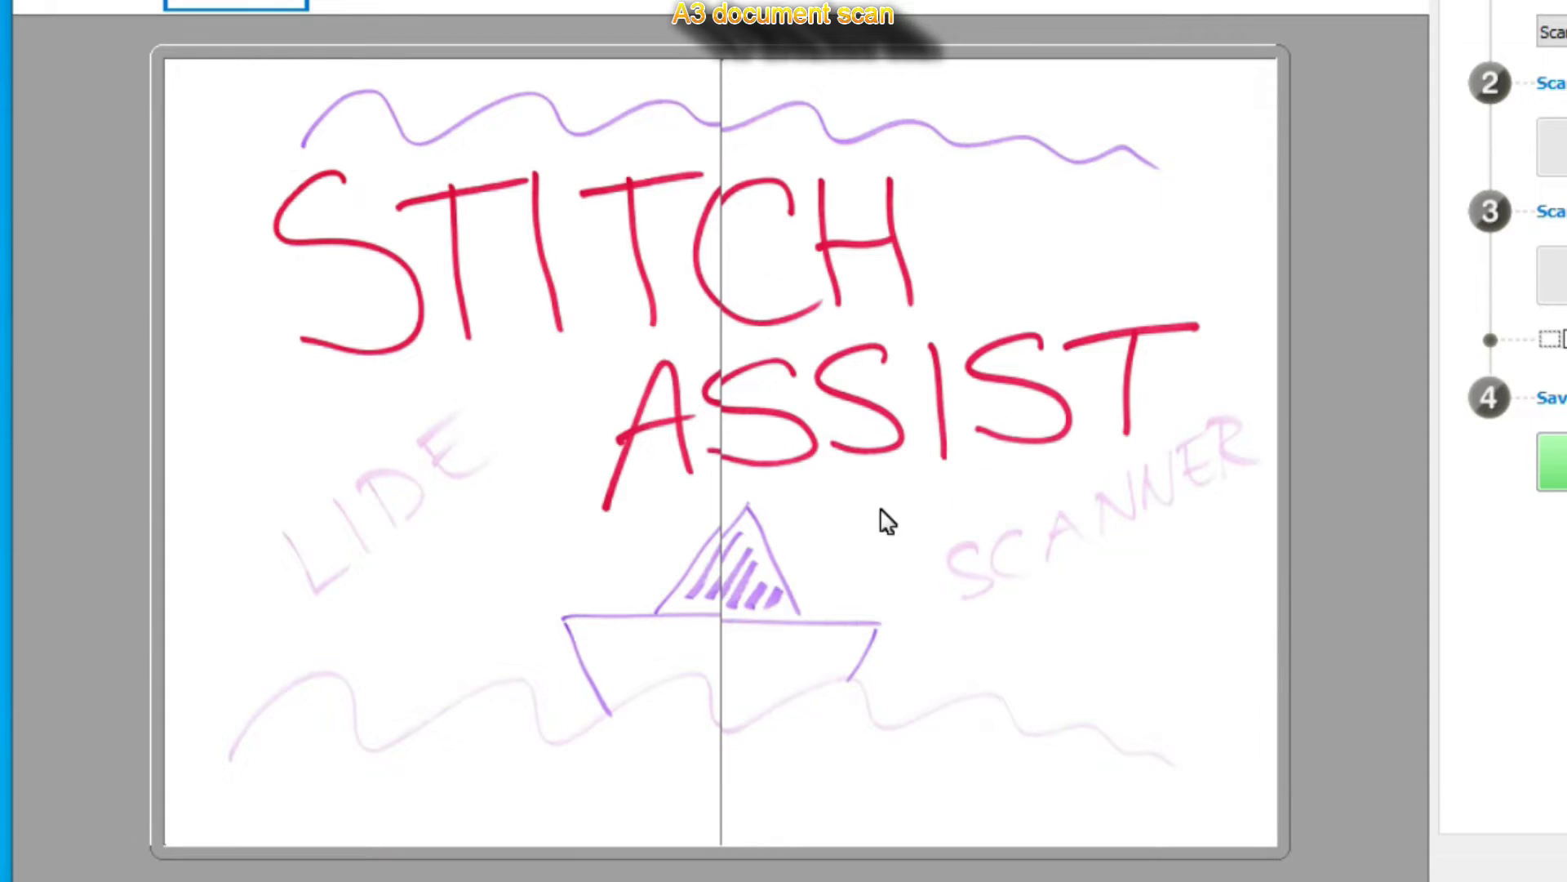
pyautogui.moveTo(880, 509)
pyautogui.mouseDown()
pyautogui.moveTo(875, 494)
pyautogui.moveTo(854, 503)
pyautogui.mouseUp()
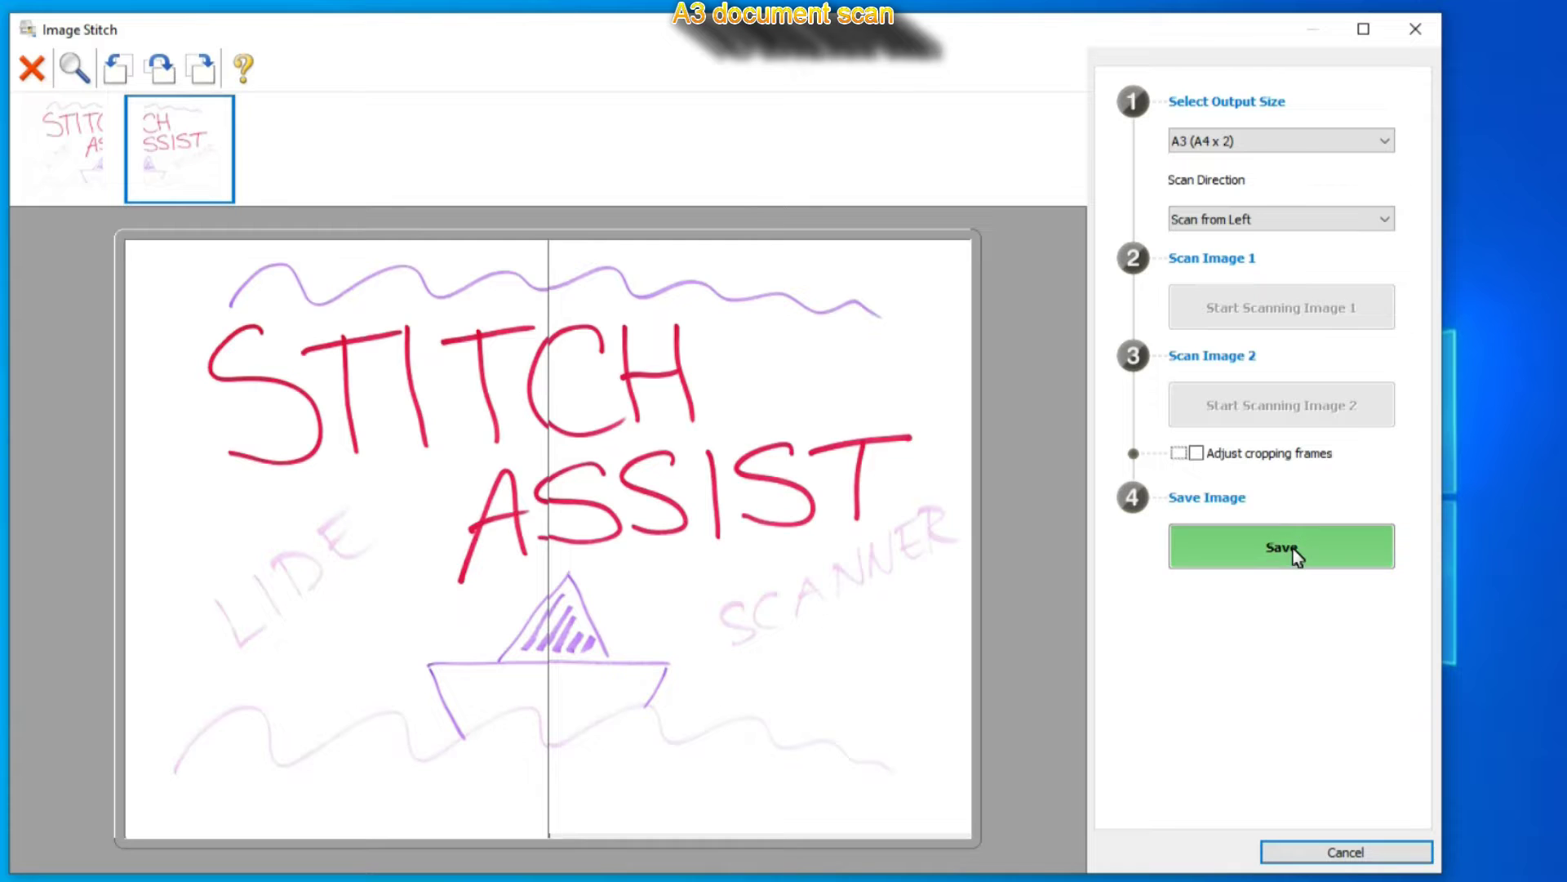
pyautogui.click(1296, 555)
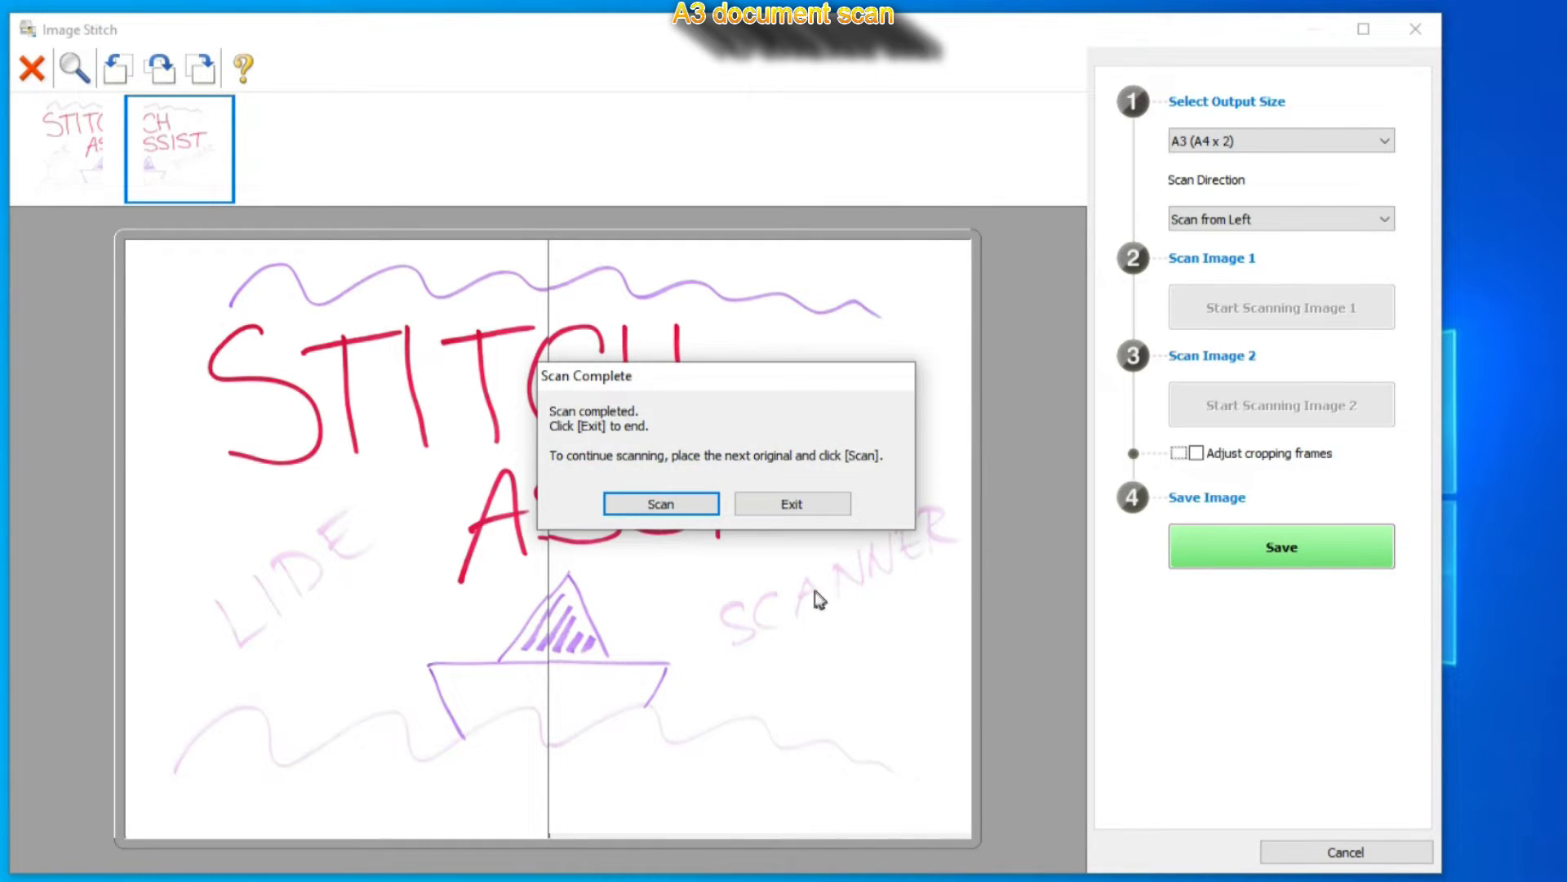
pyautogui.click(750, 506)
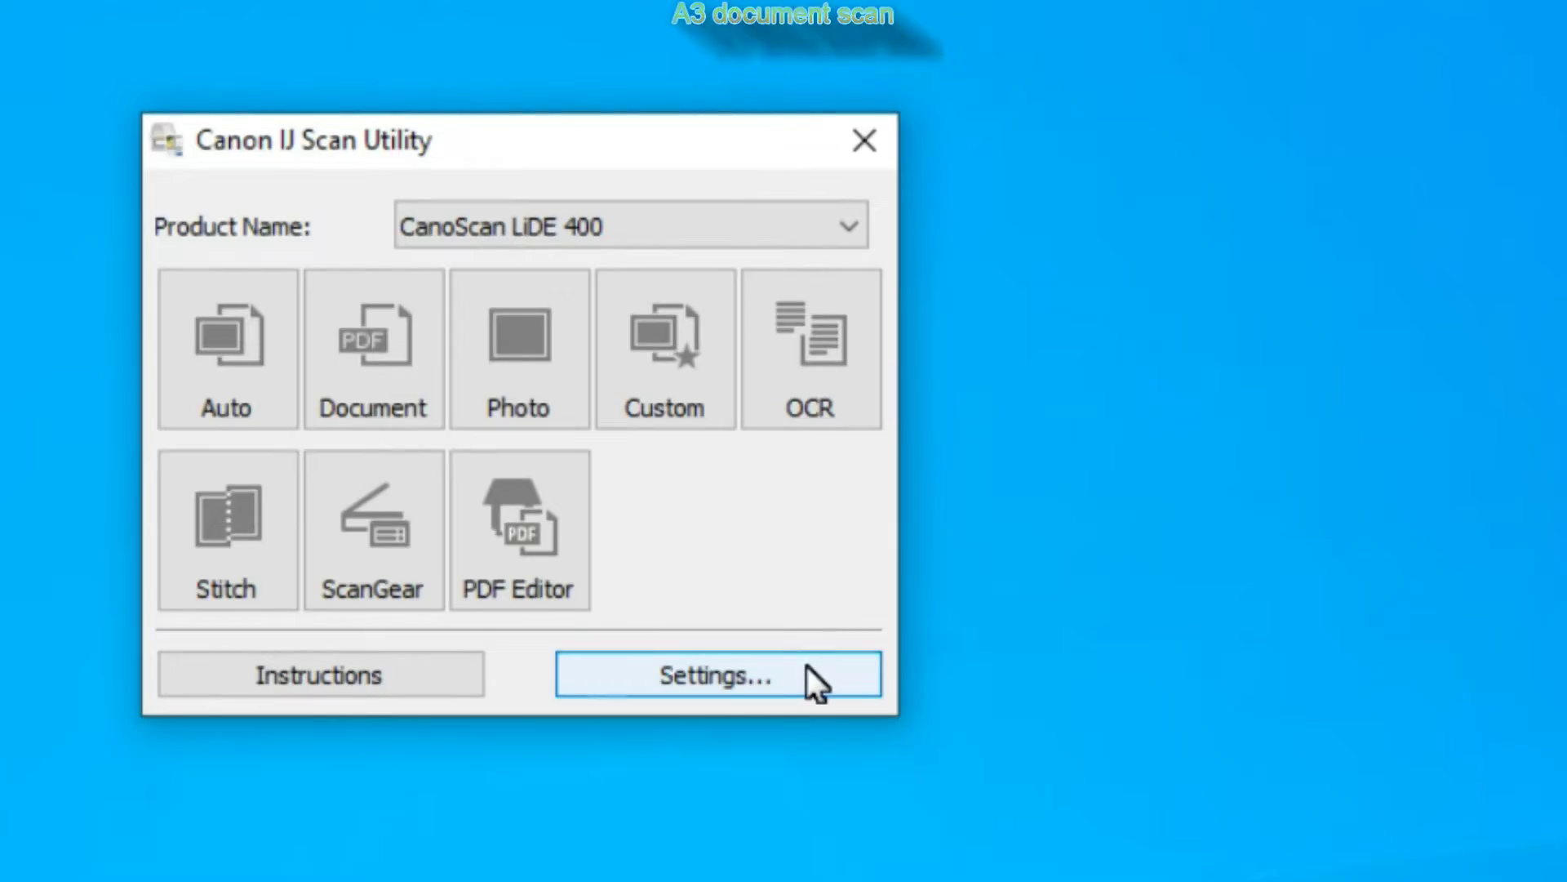
# Step: Configure Scan and Stitch with source type Photo, data format JPEG/Exif and saving to a subfolder with current date
pyautogui.click(806, 666)
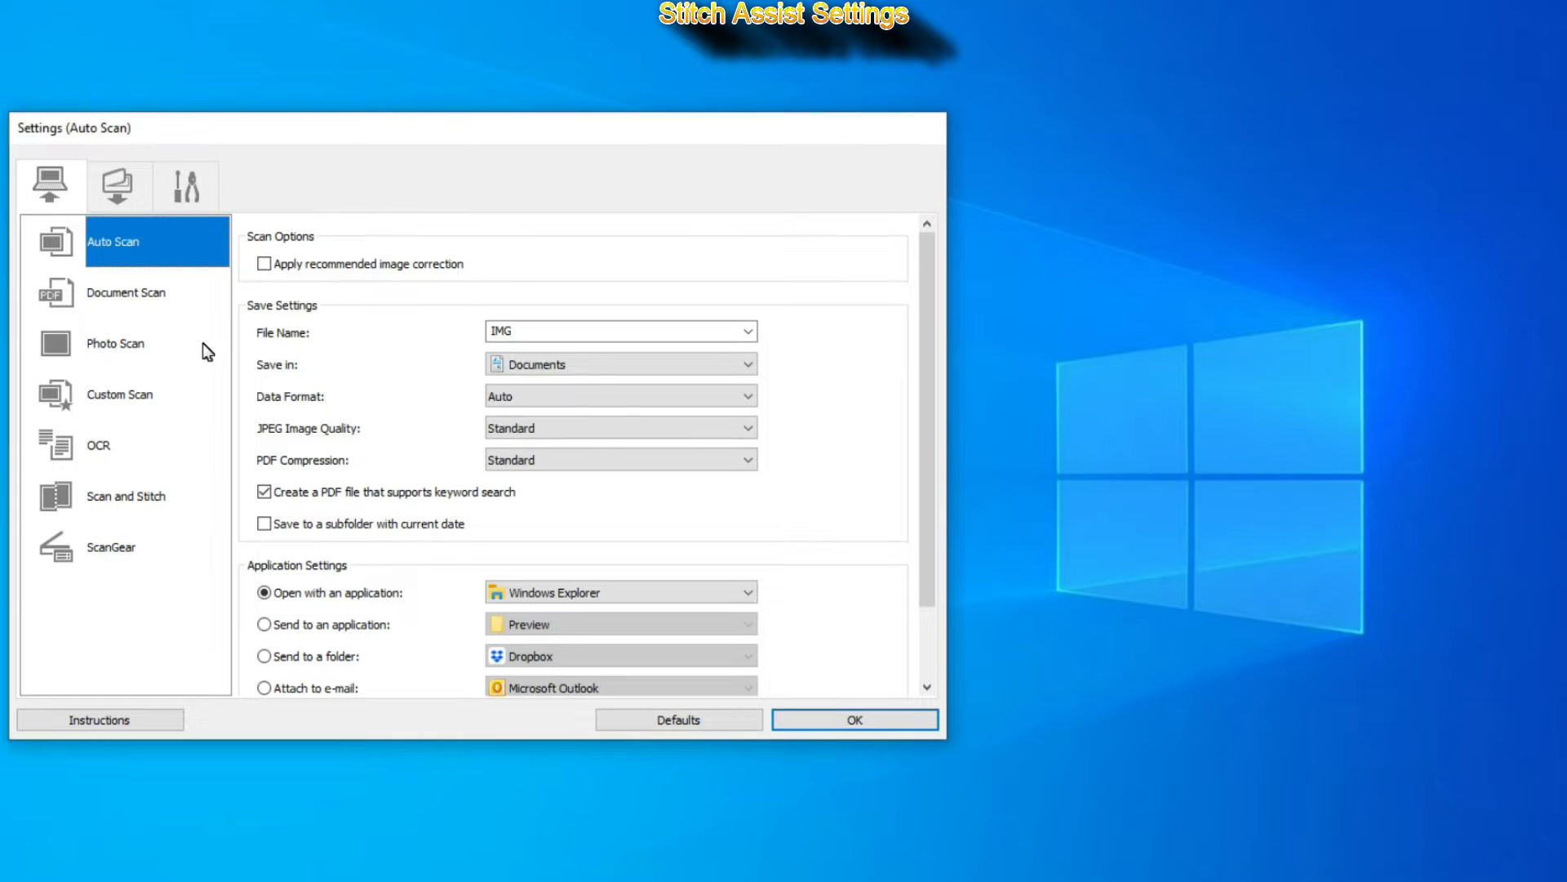
pyautogui.click(137, 500)
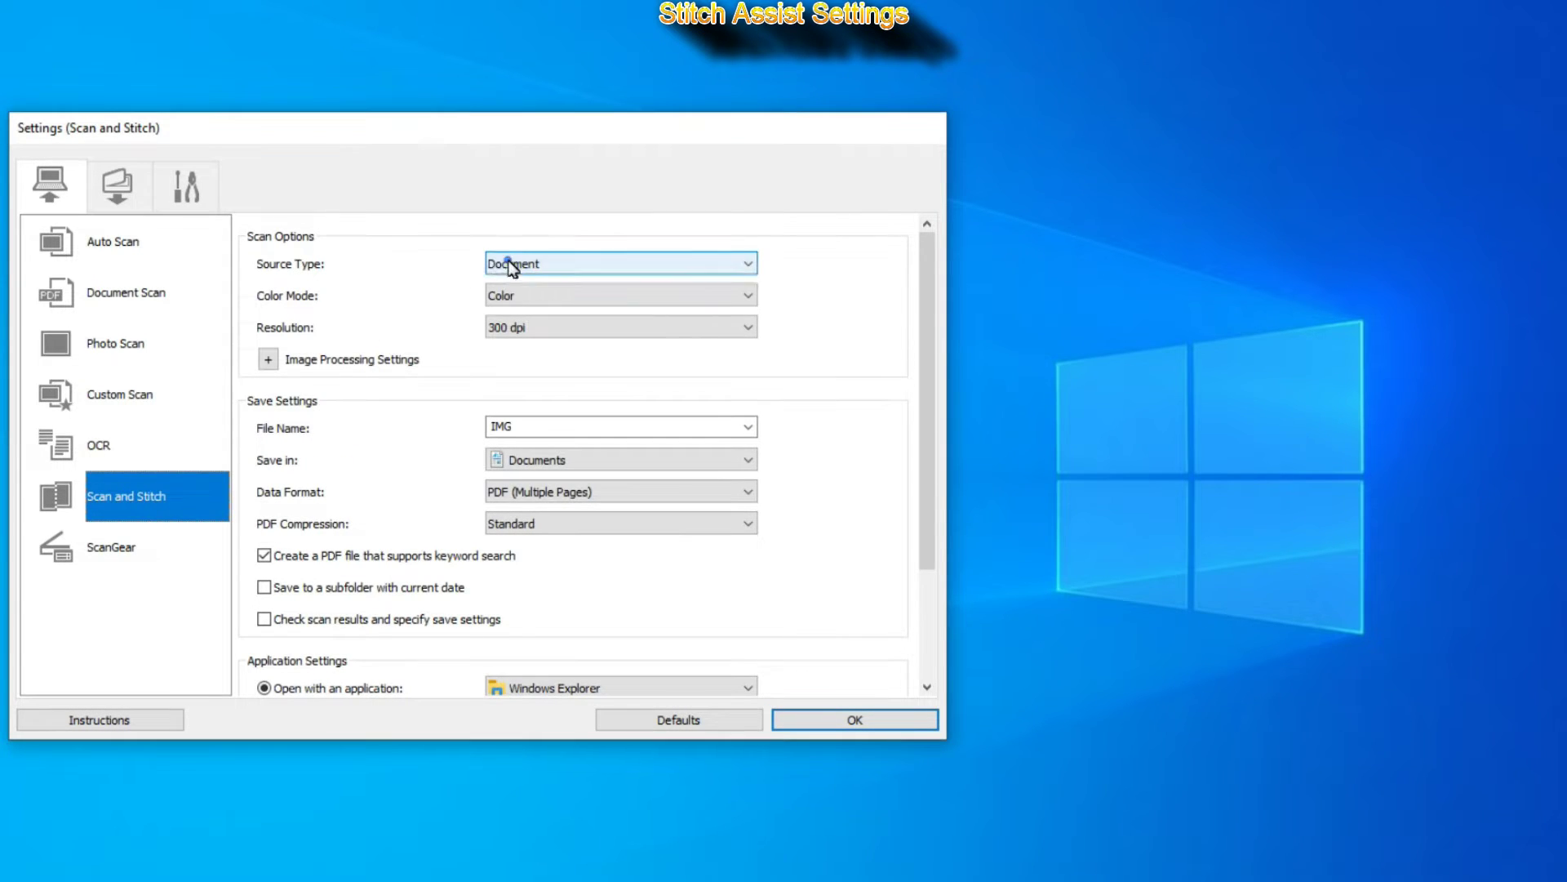
pyautogui.click(511, 266)
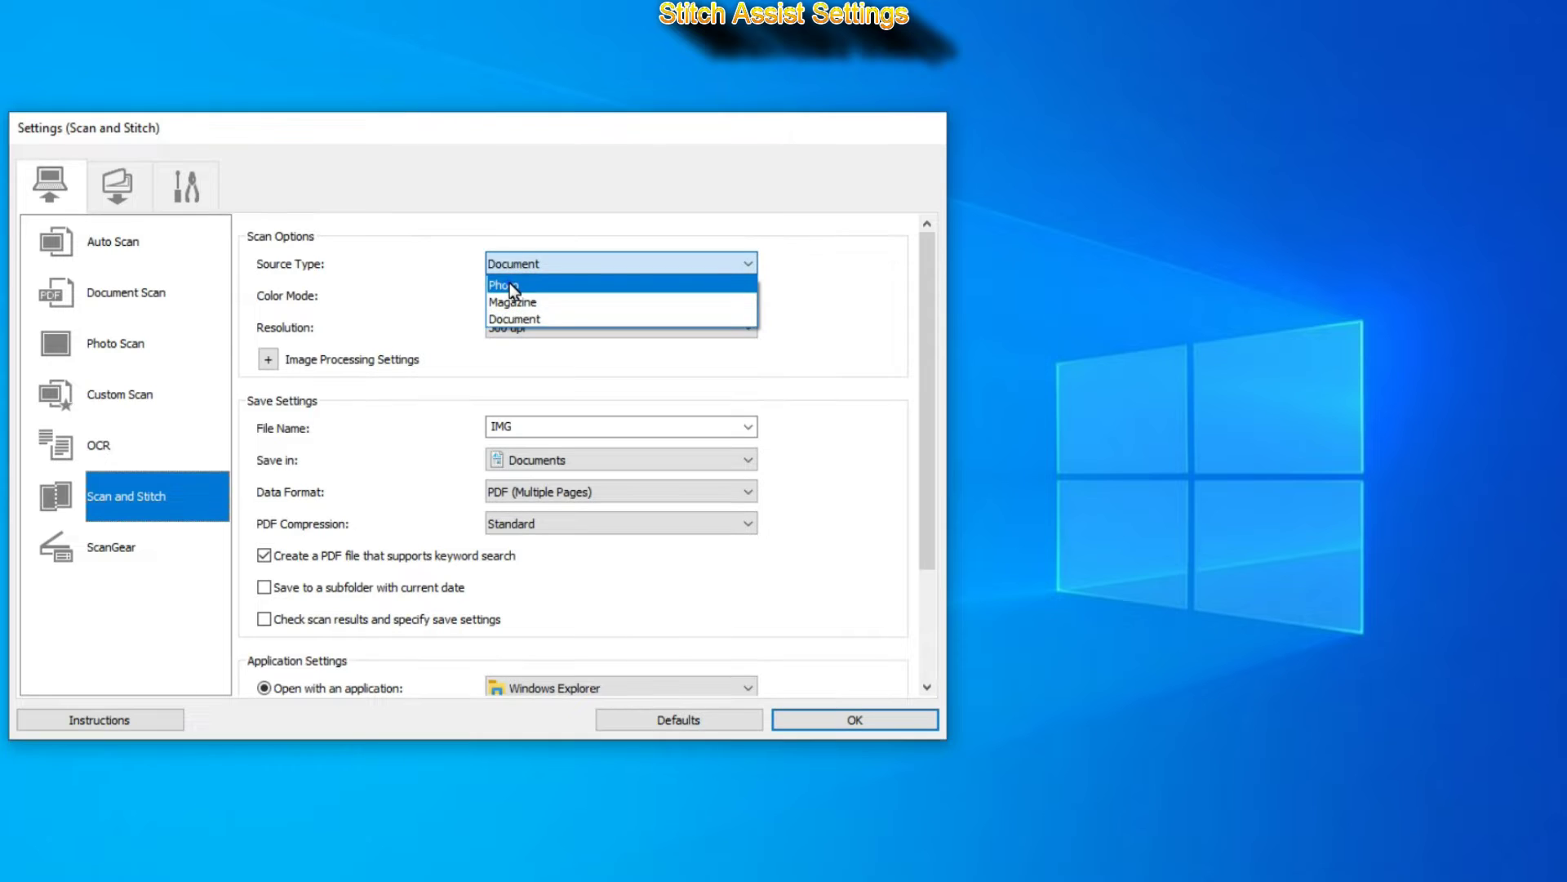
pyautogui.click(509, 284)
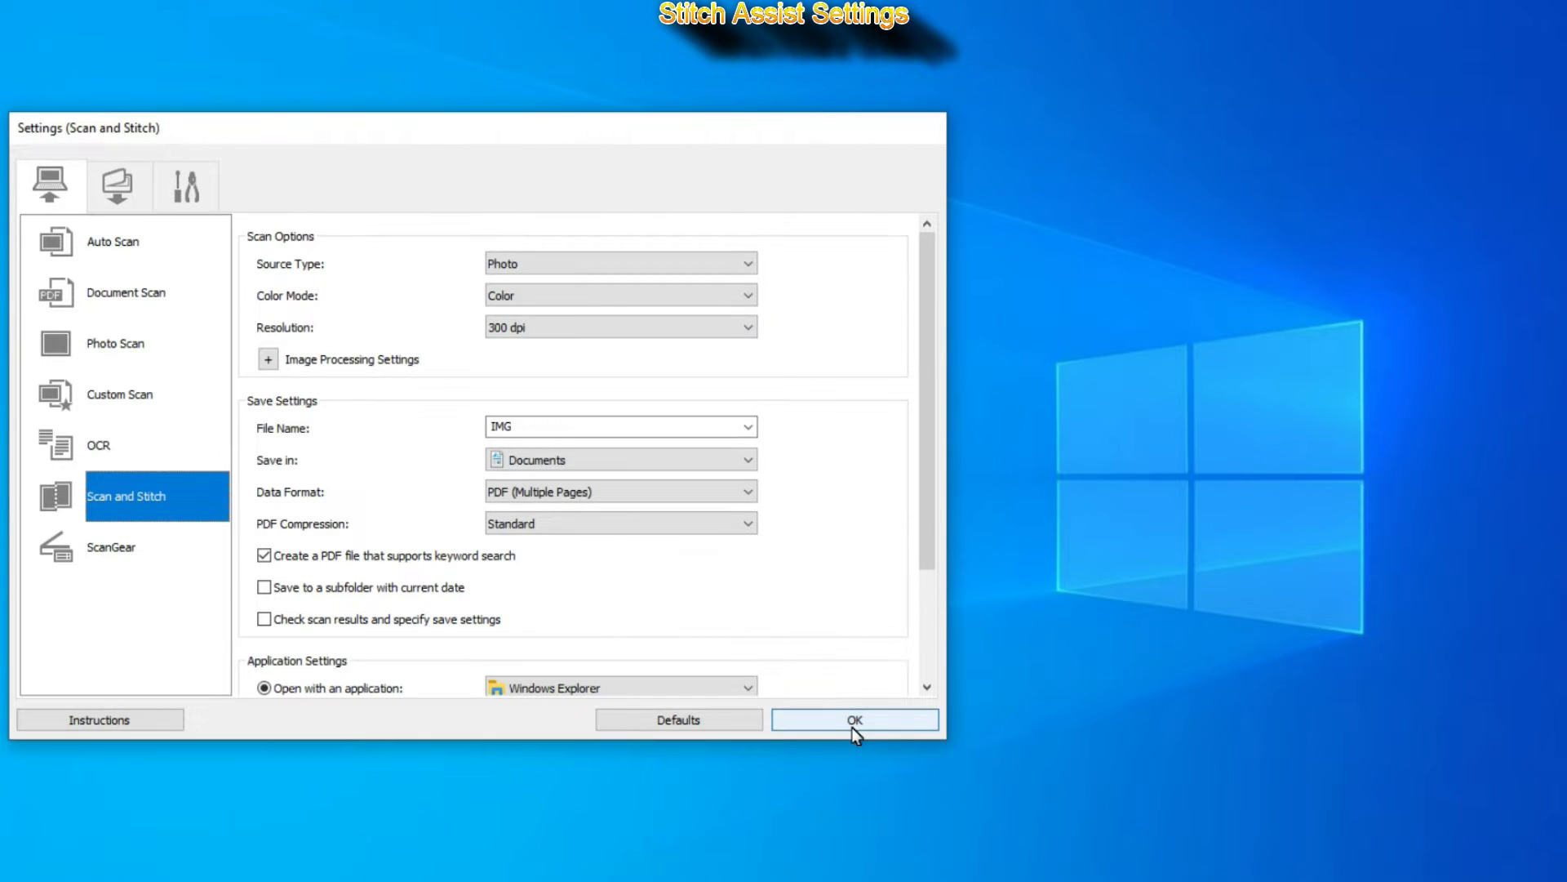
pyautogui.click(589, 492)
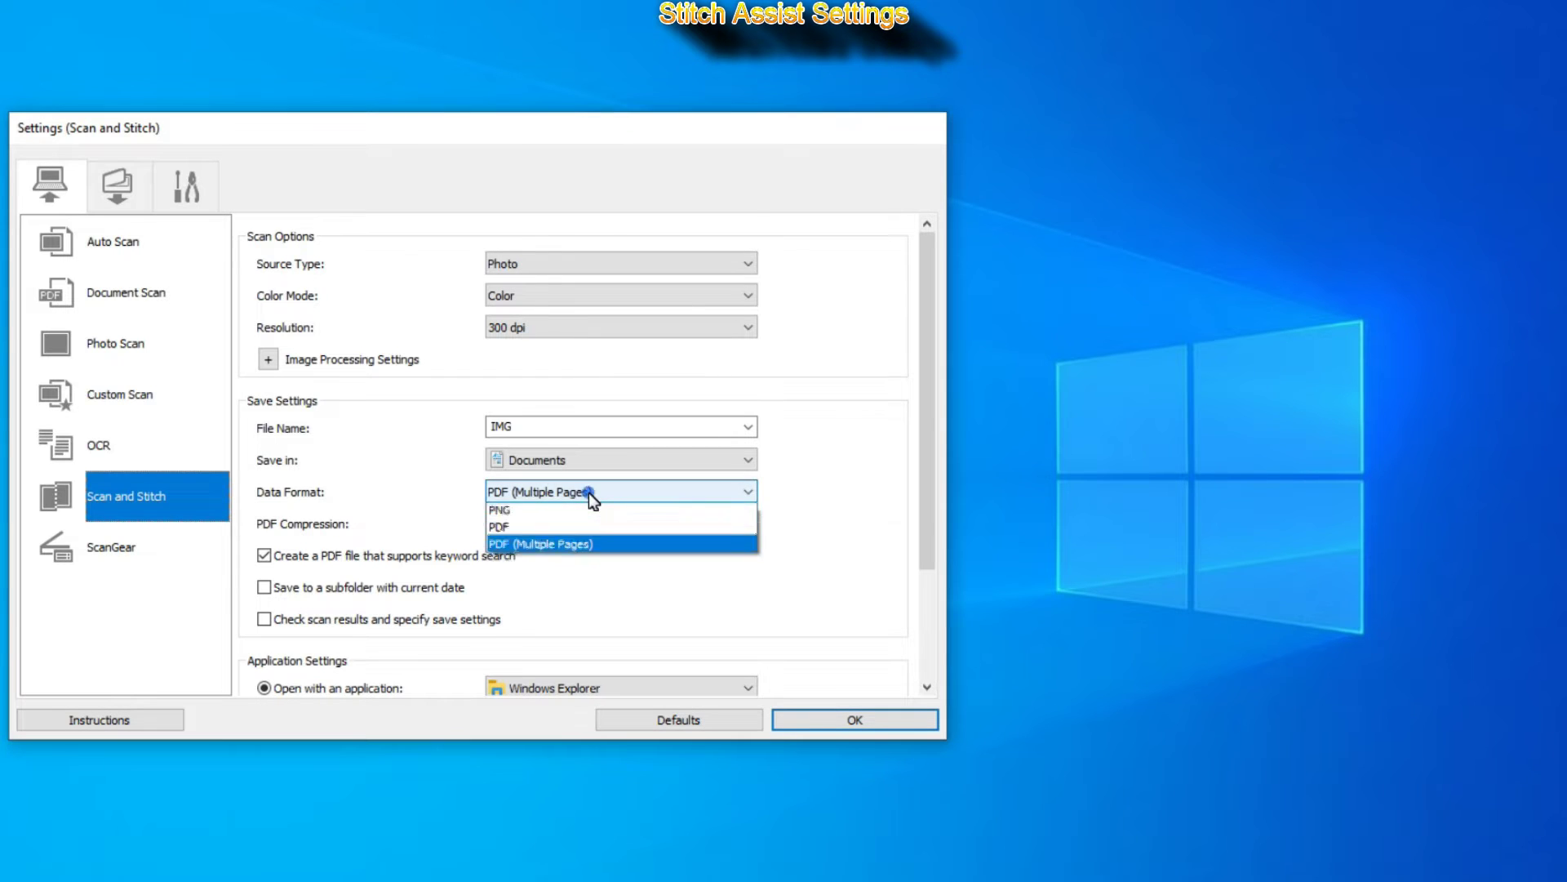
pyautogui.click(553, 514)
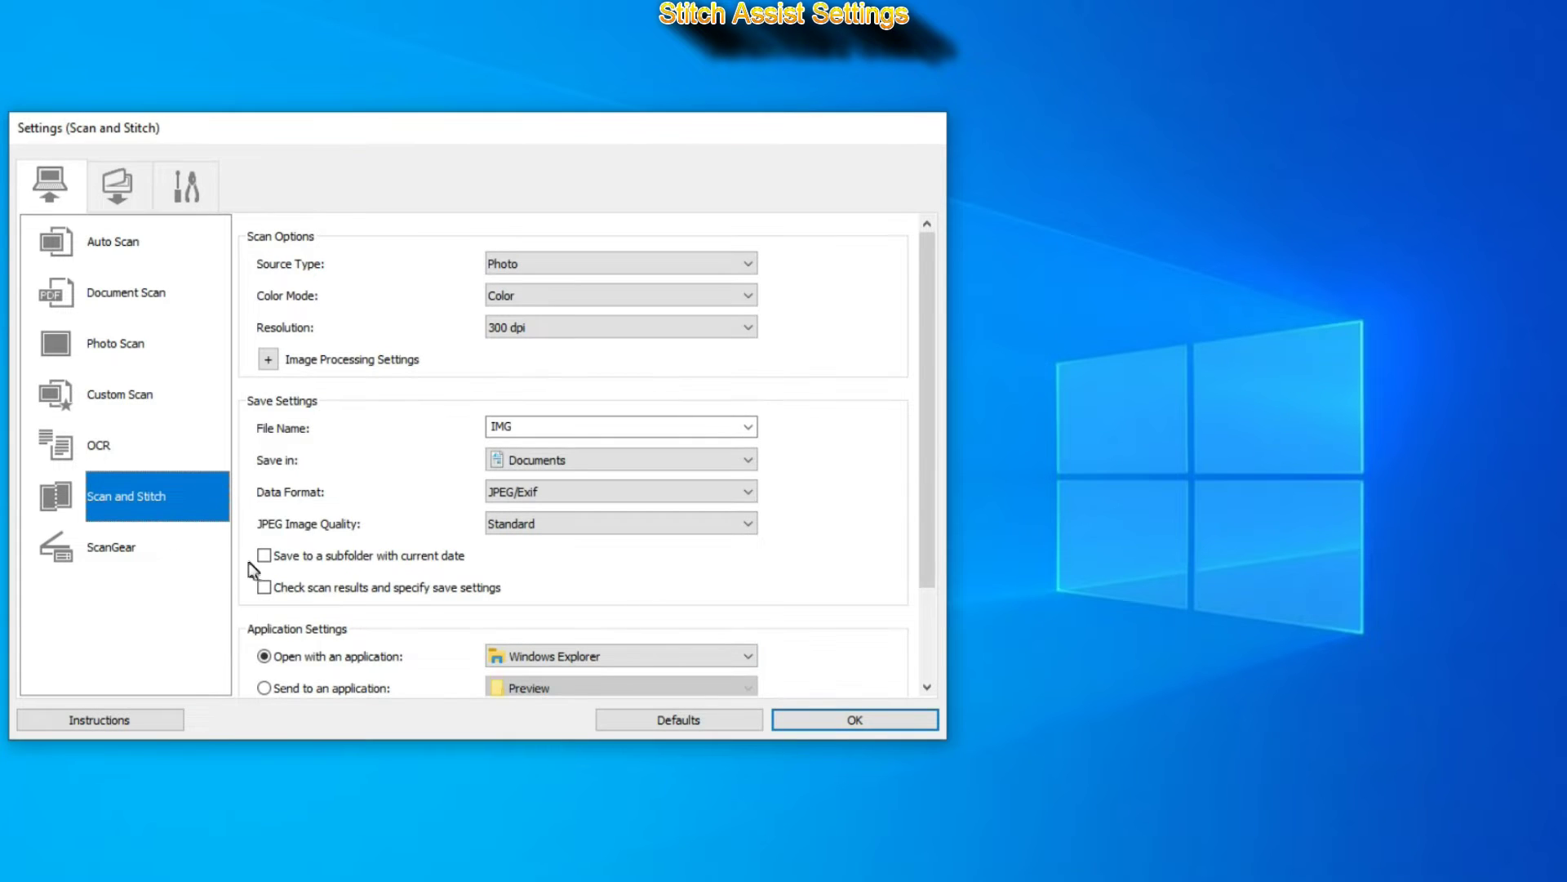
pyautogui.scroll(-3, 798, 570)
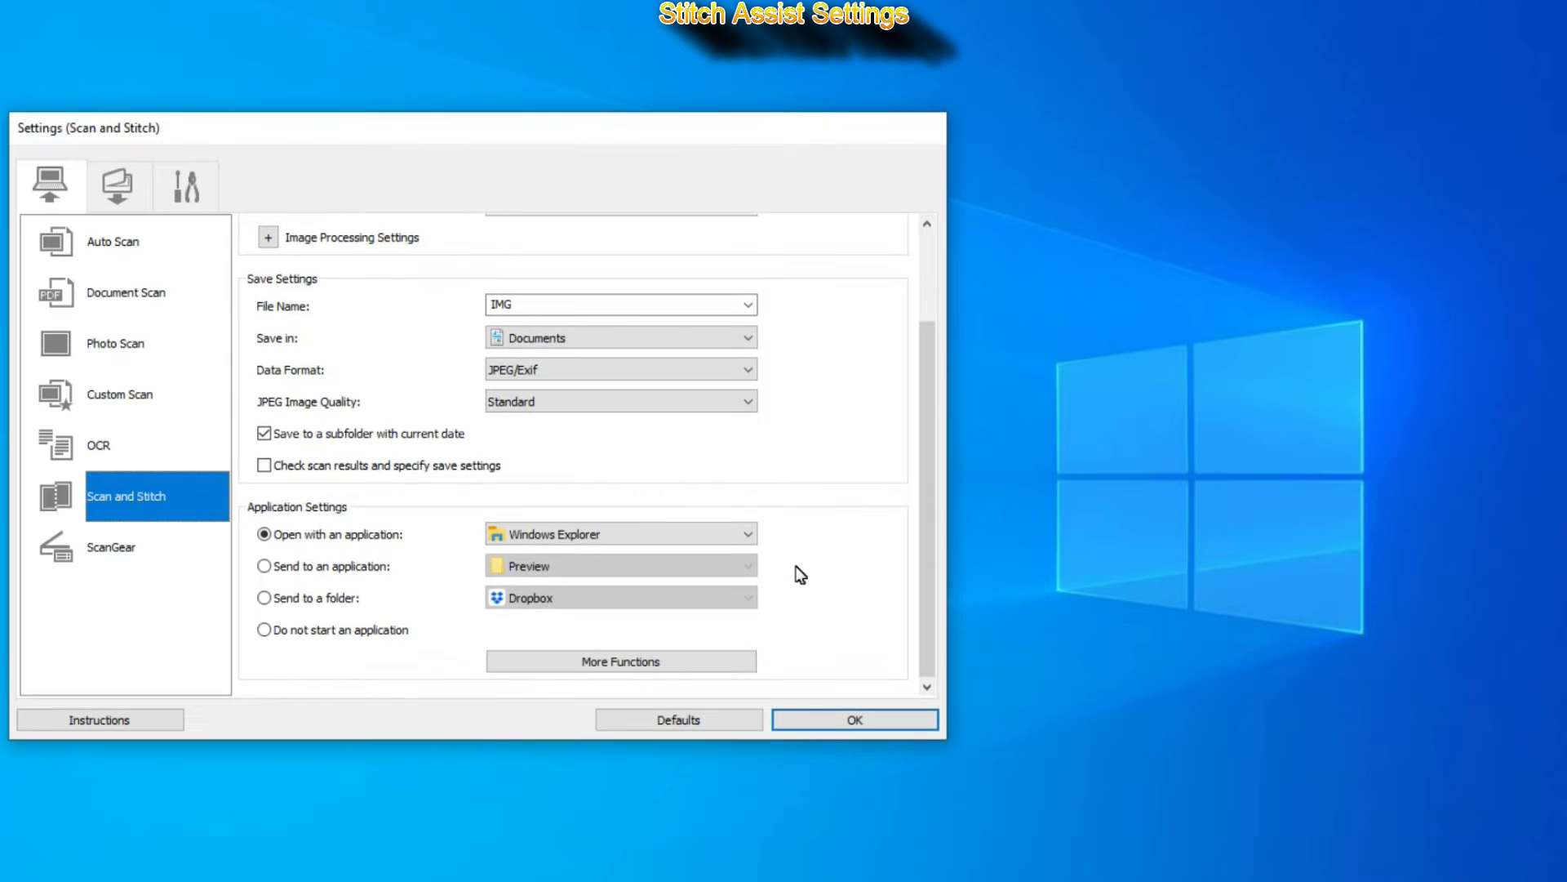
pyautogui.click(853, 720)
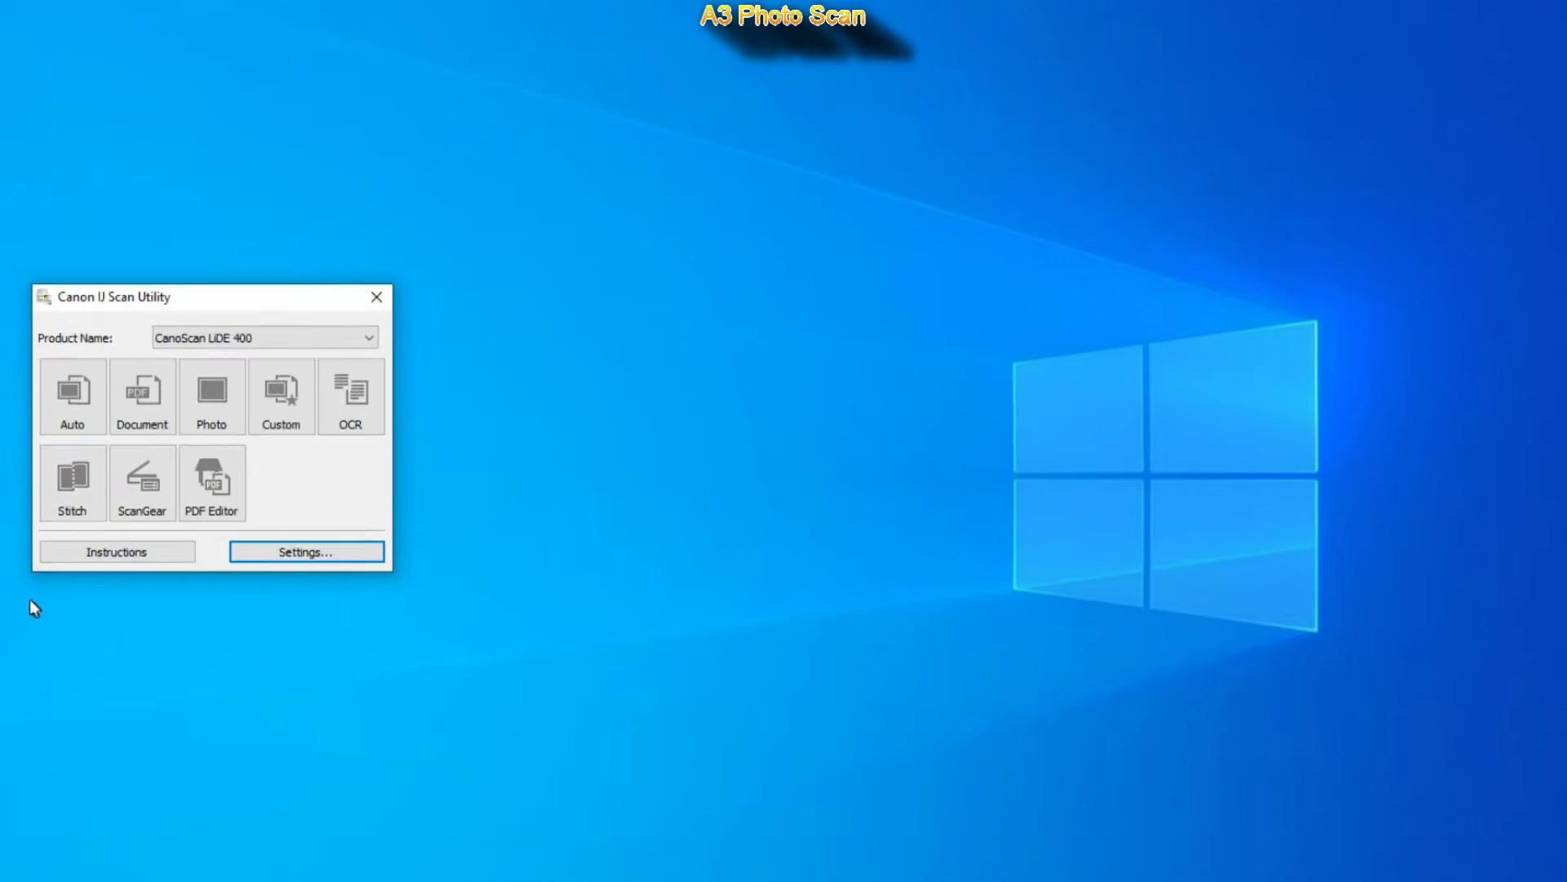
# Step: Start Stitch and scan both halves of the A3 flower photo as image 1 and image 2
pyautogui.click(57, 497)
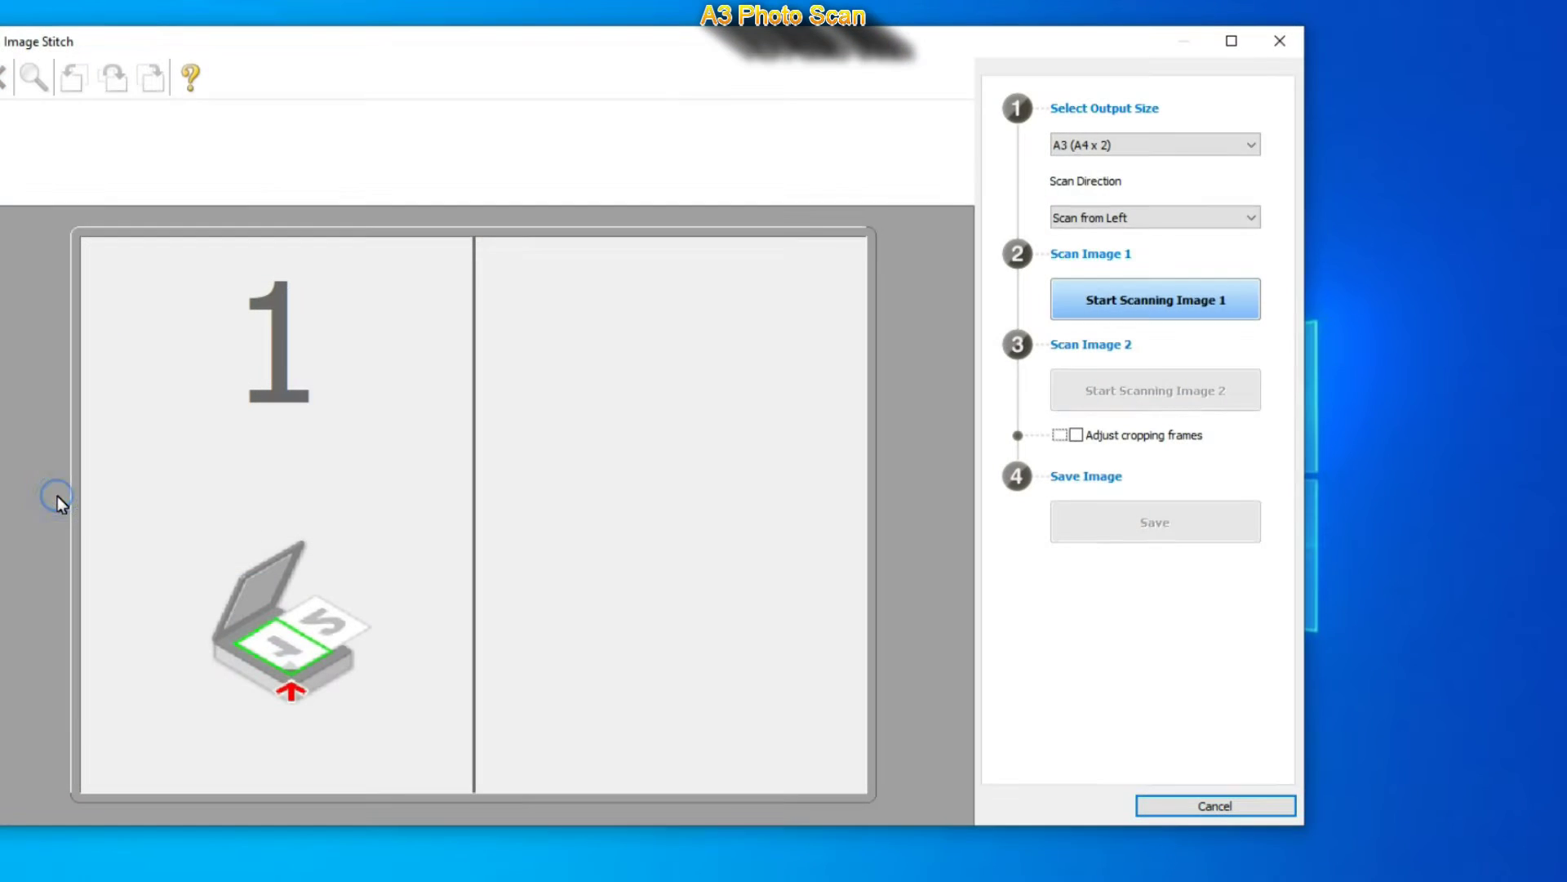
pyautogui.moveTo(477, 43); pyautogui.dragTo(776, 69)
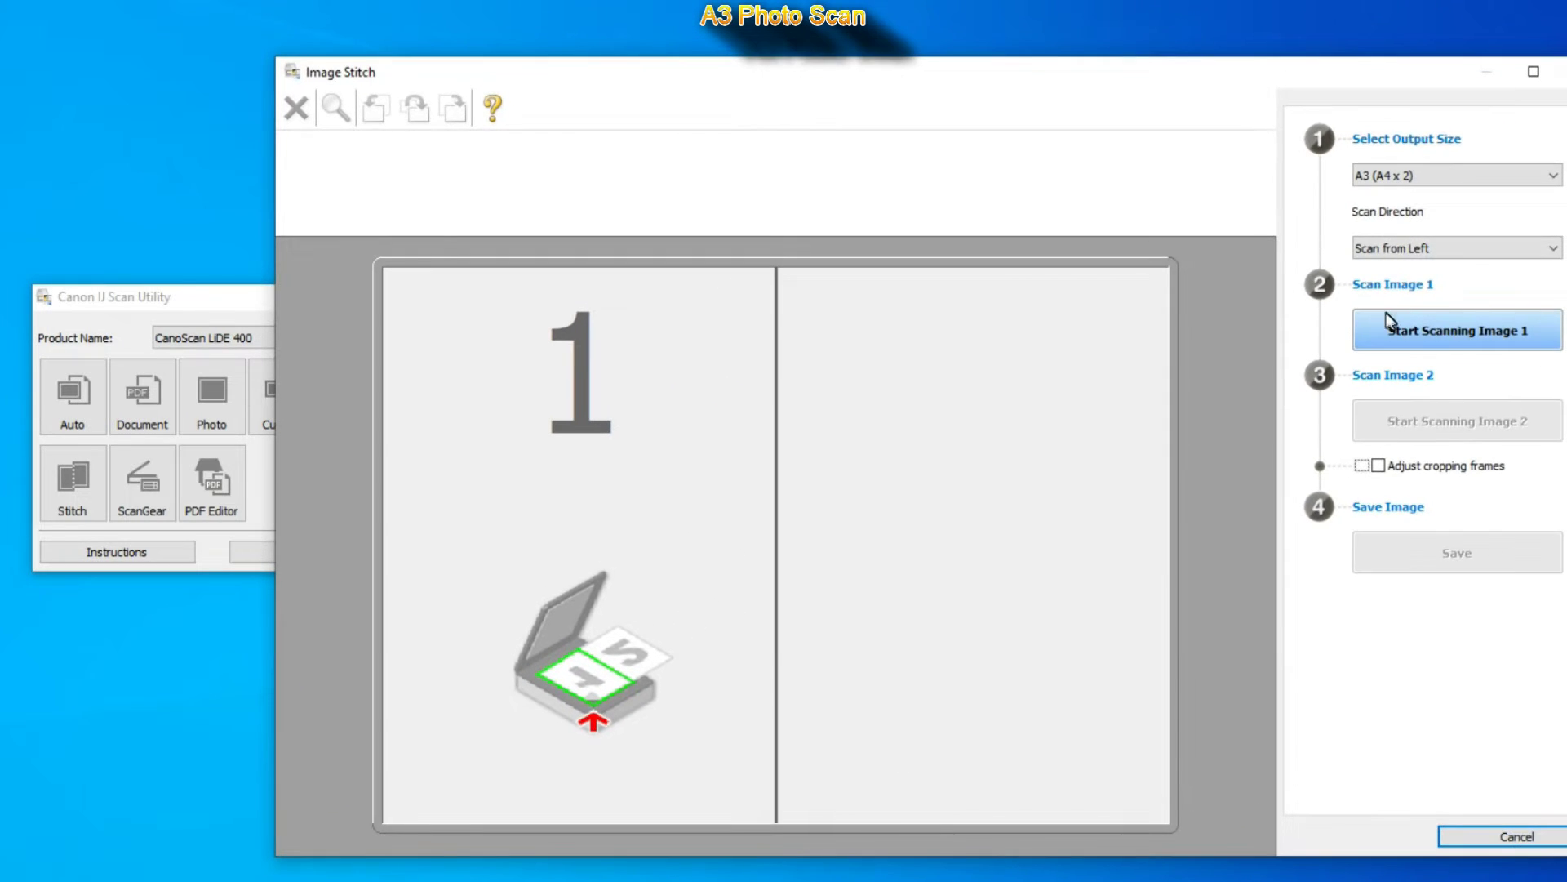
pyautogui.click(1421, 336)
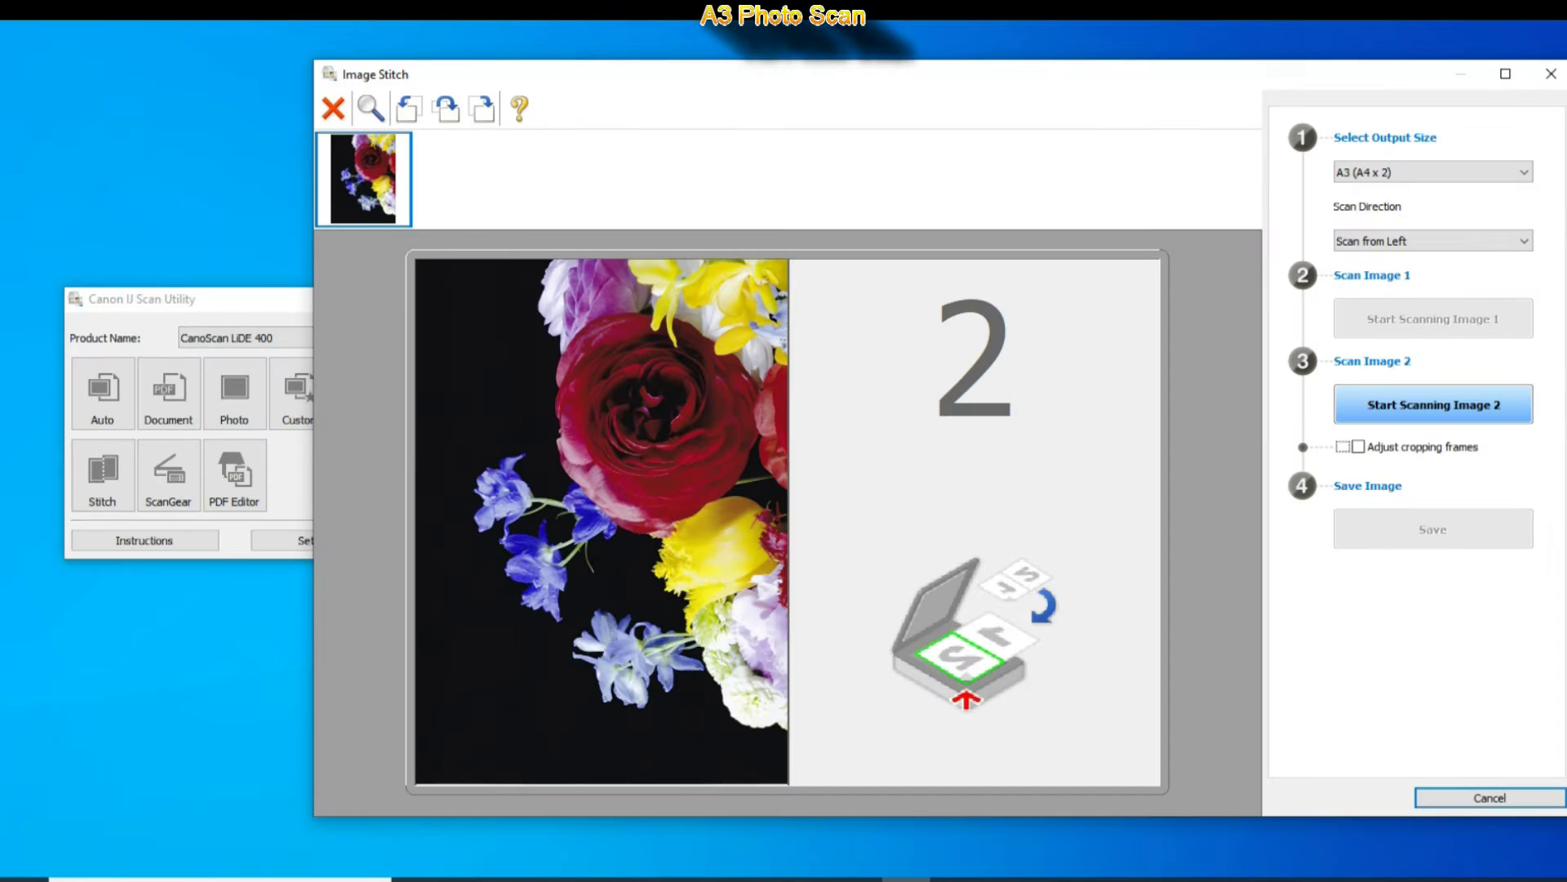
pyautogui.click(1400, 408)
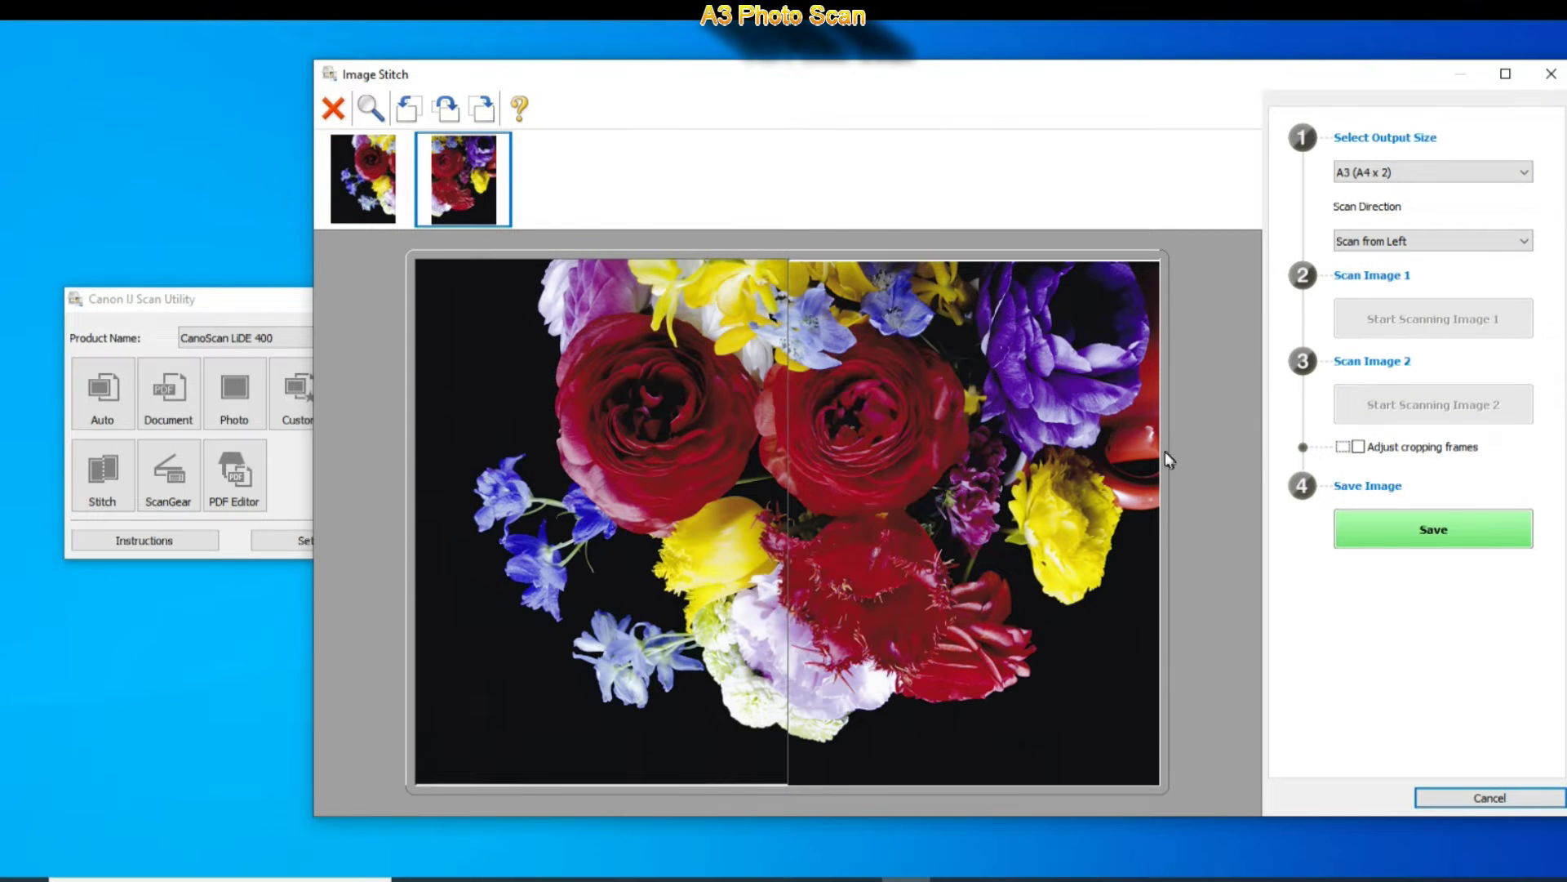
# Step: Save the stitched photo with Adjust cropping frames turned on and open the resulting IMG_0001 image
pyautogui.click(1359, 446)
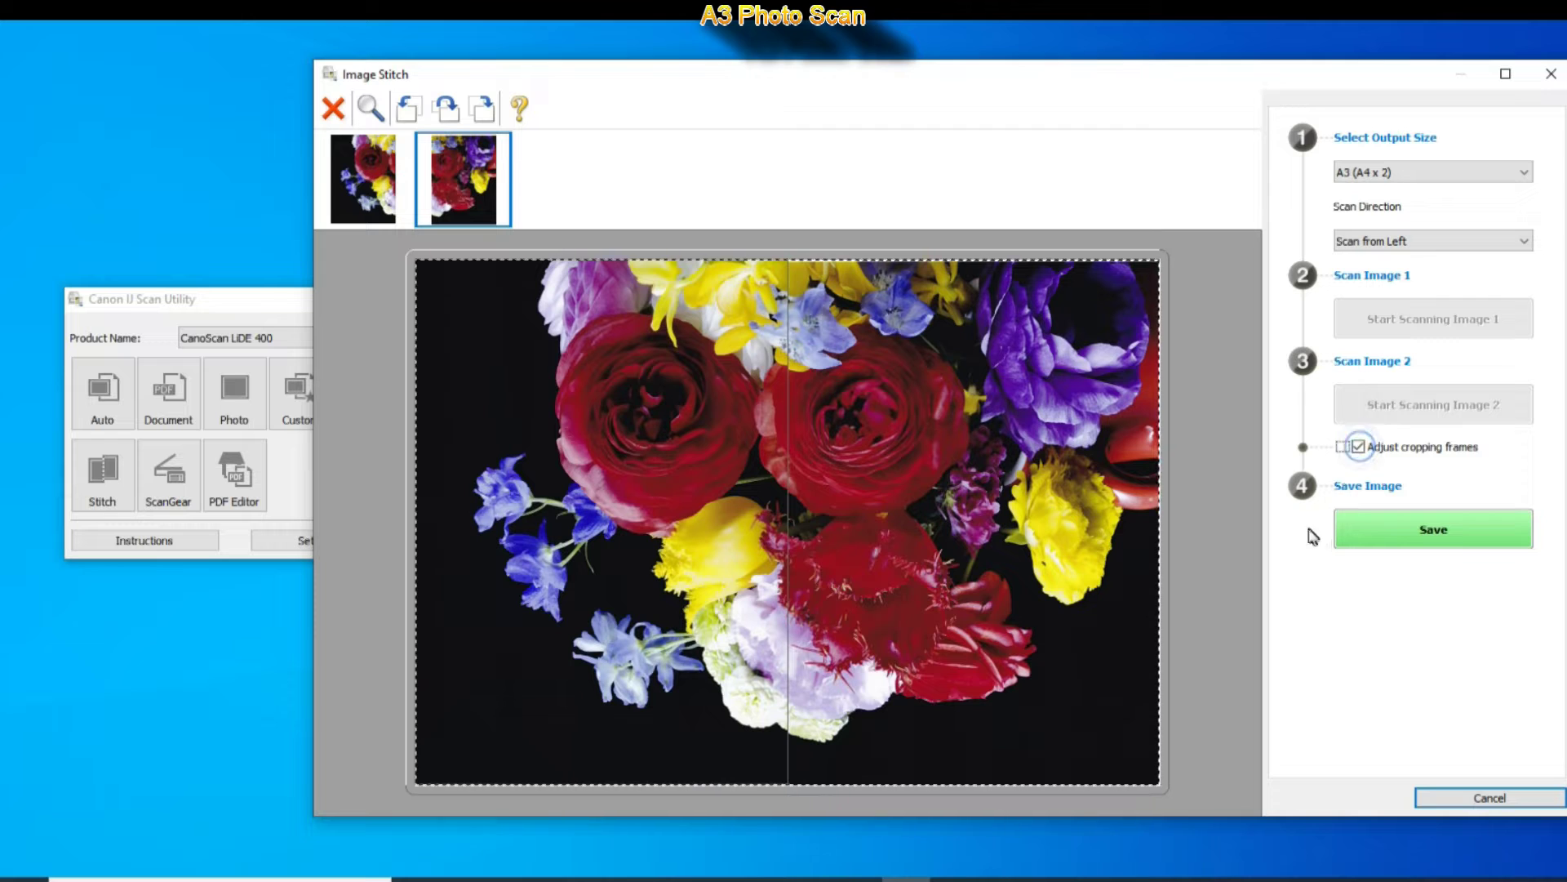
pyautogui.click(1439, 531)
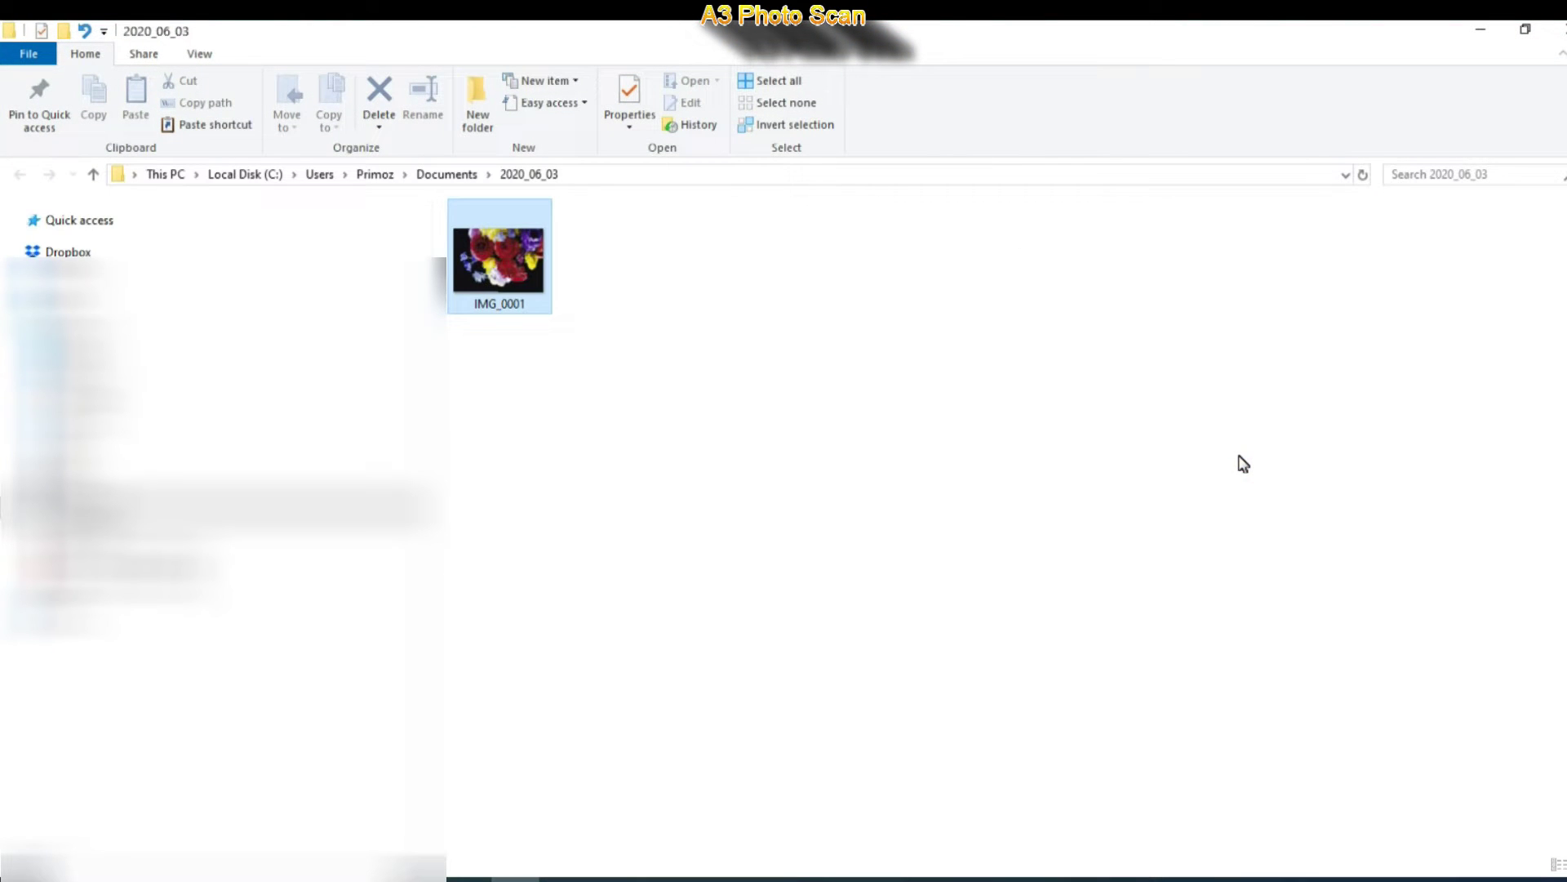
pyautogui.doubleClick(472, 245)
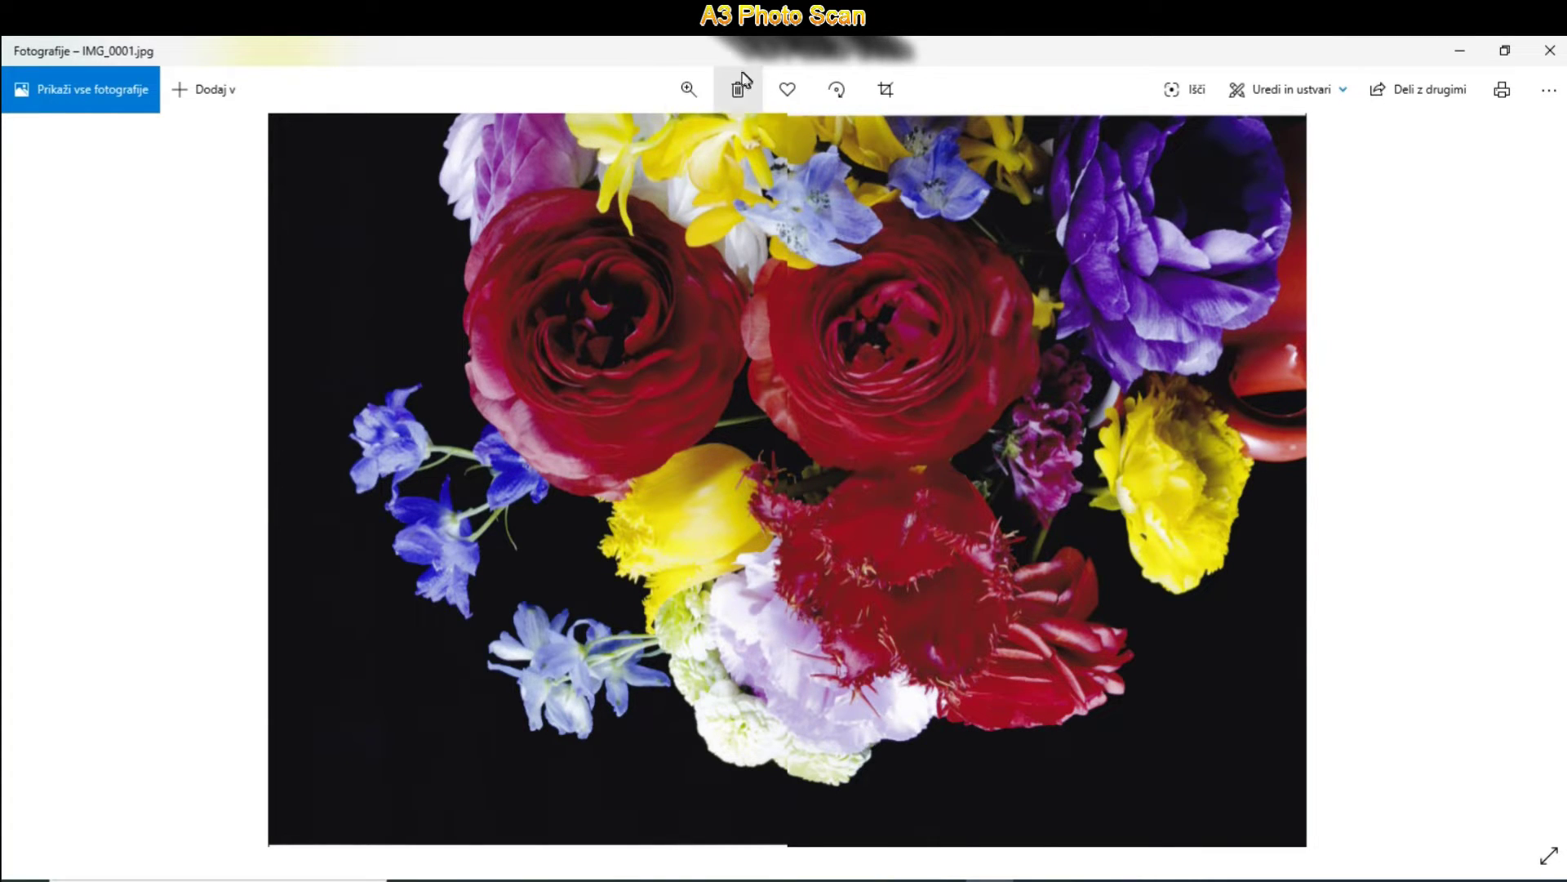
# Step: Examine the stitch seam and flowers of the A3 photo at several magnifications, and close the image and its folder
pyautogui.click(677, 99)
pyautogui.click(644, 145)
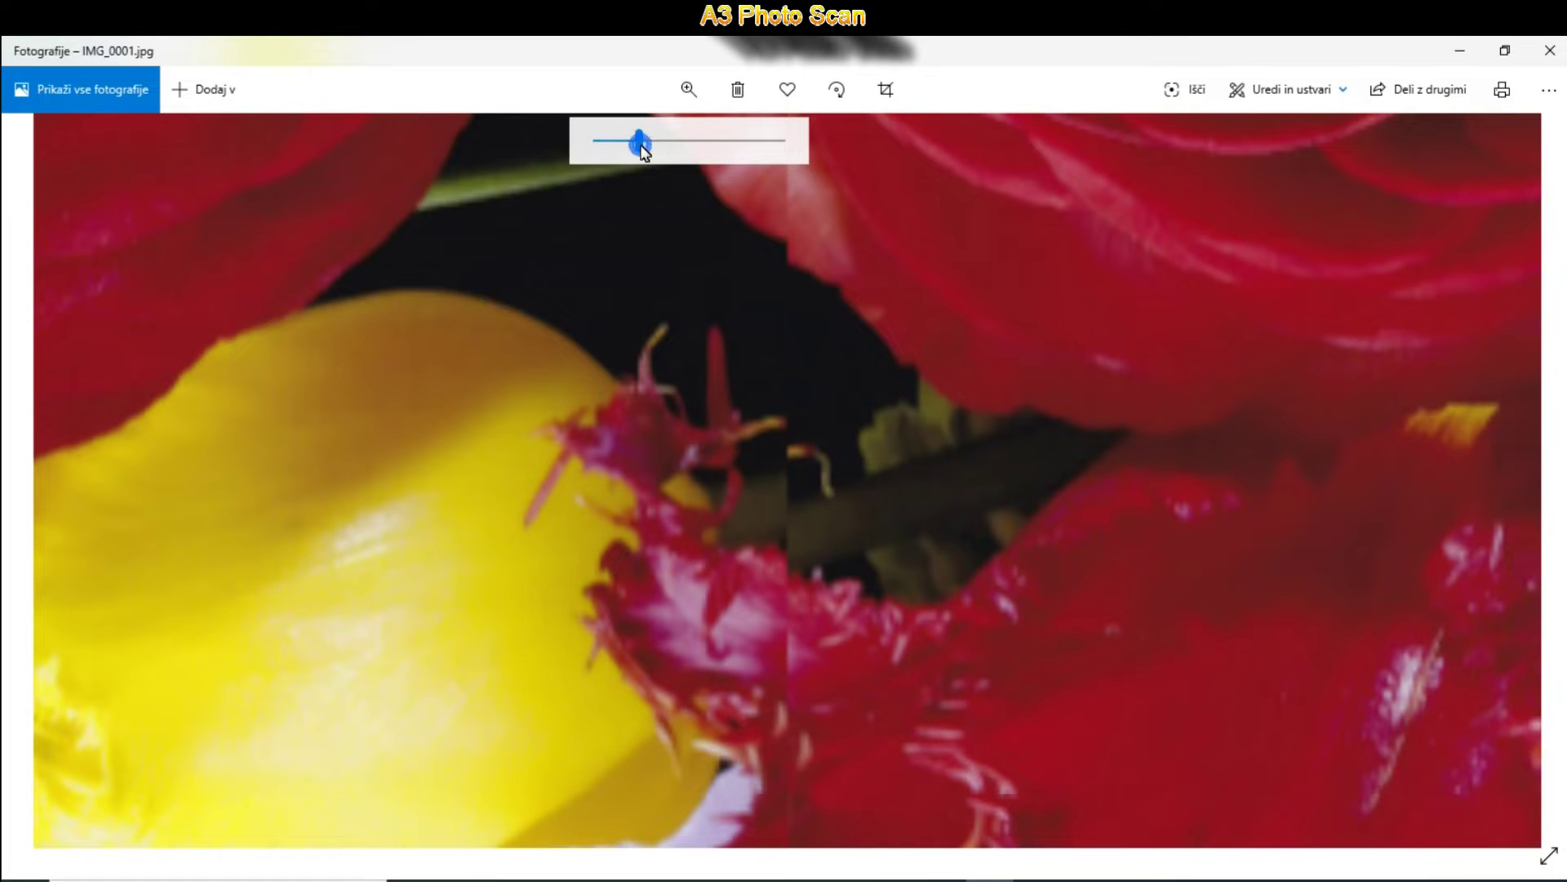
pyautogui.moveTo(1025, 500); pyautogui.dragTo(365, 457)
pyautogui.moveTo(611, 817); pyautogui.dragTo(822, 548)
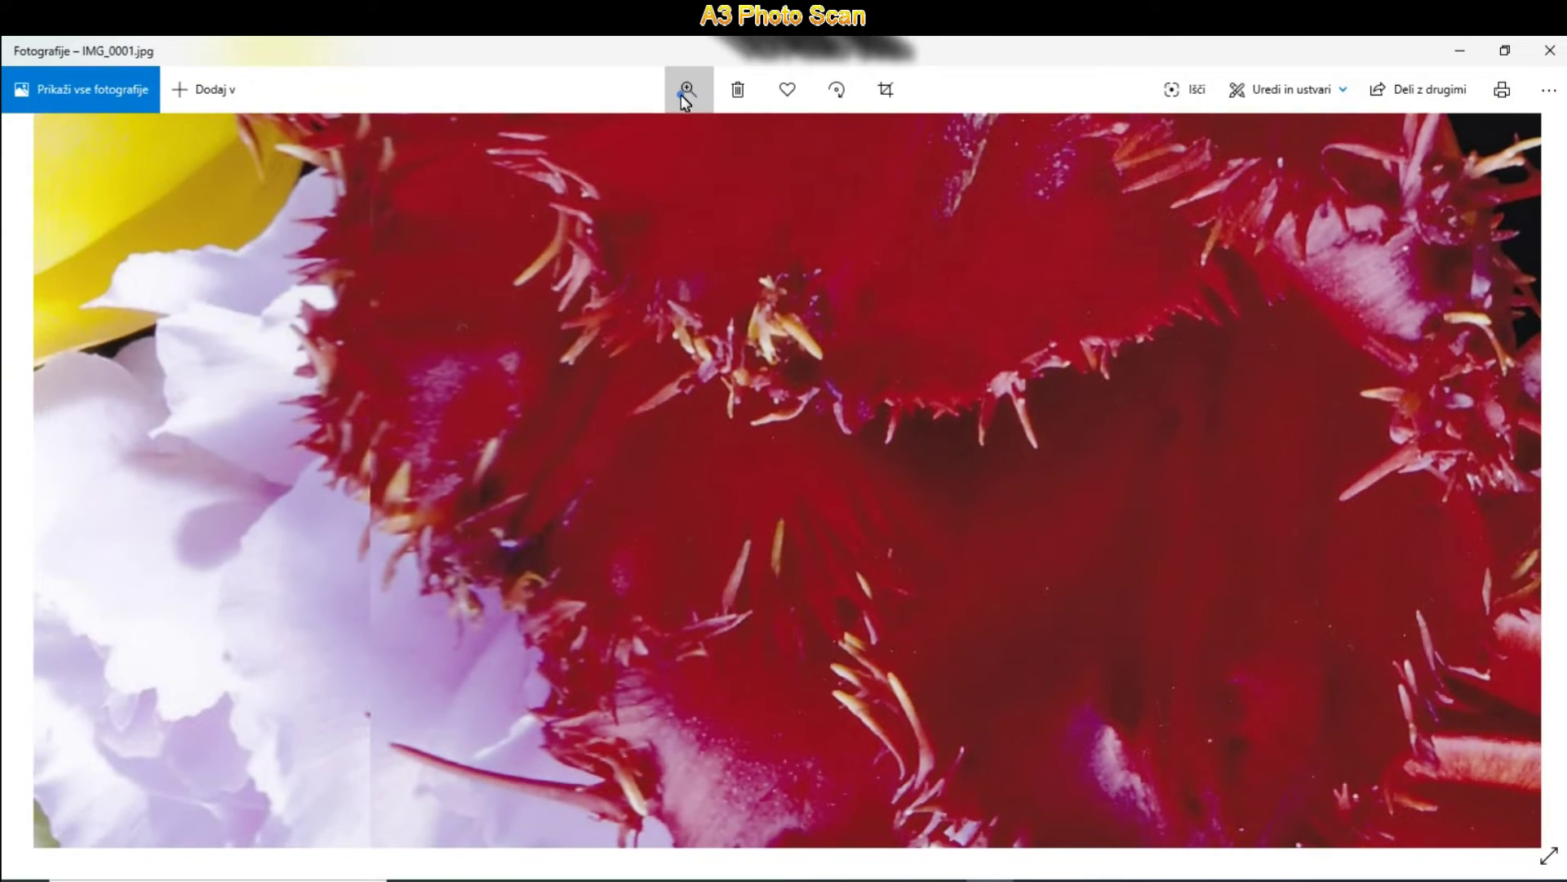
pyautogui.click(688, 90)
pyautogui.moveTo(639, 141); pyautogui.dragTo(608, 152)
pyautogui.moveTo(617, 315); pyautogui.dragTo(756, 682)
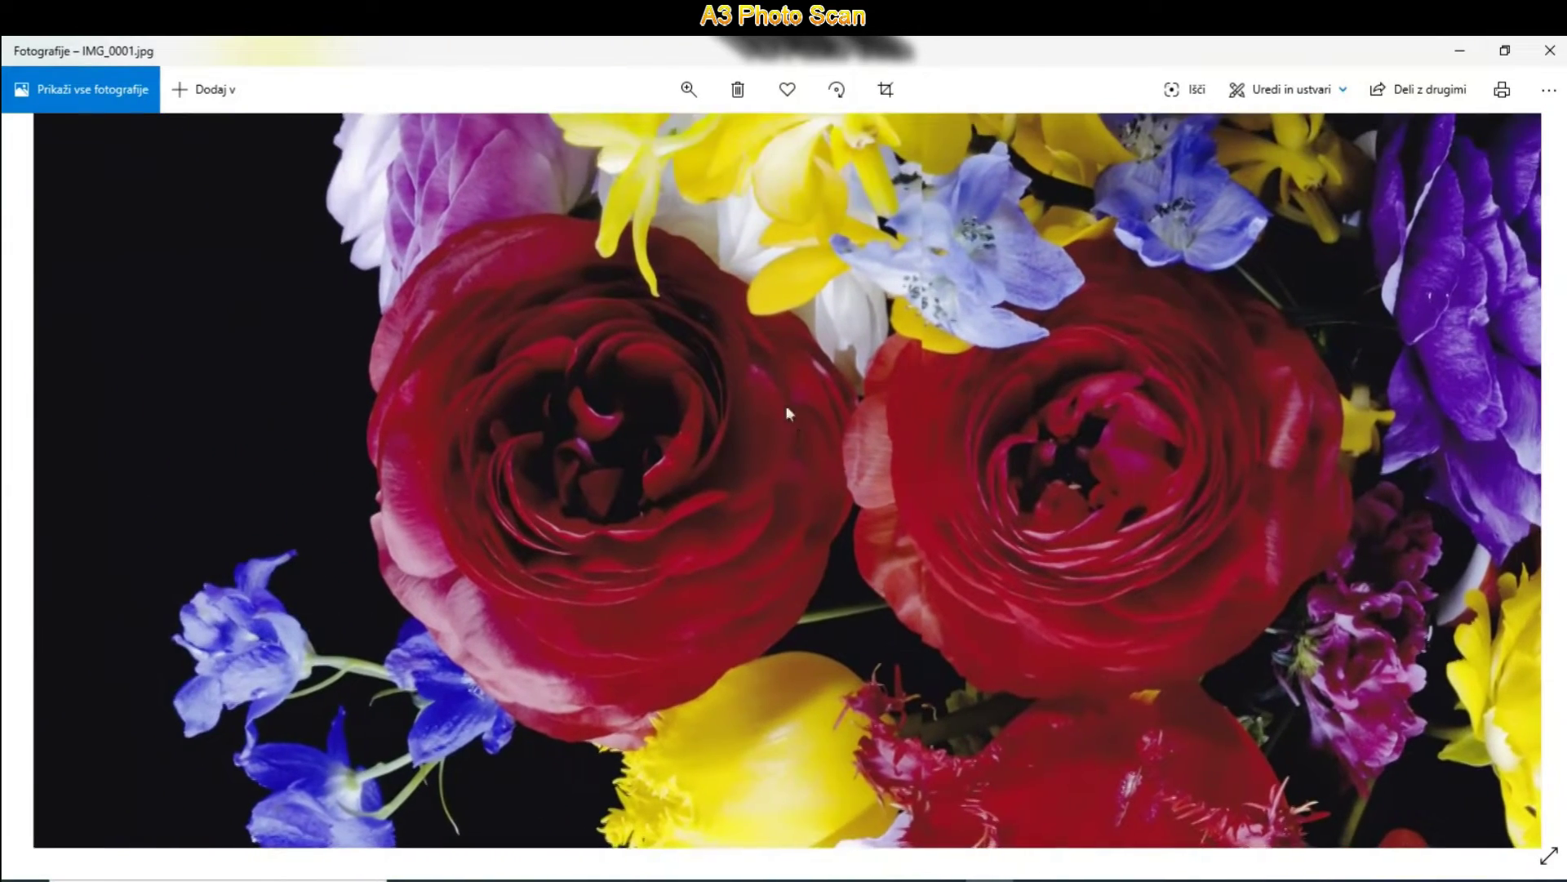
pyautogui.moveTo(789, 414); pyautogui.dragTo(884, 620)
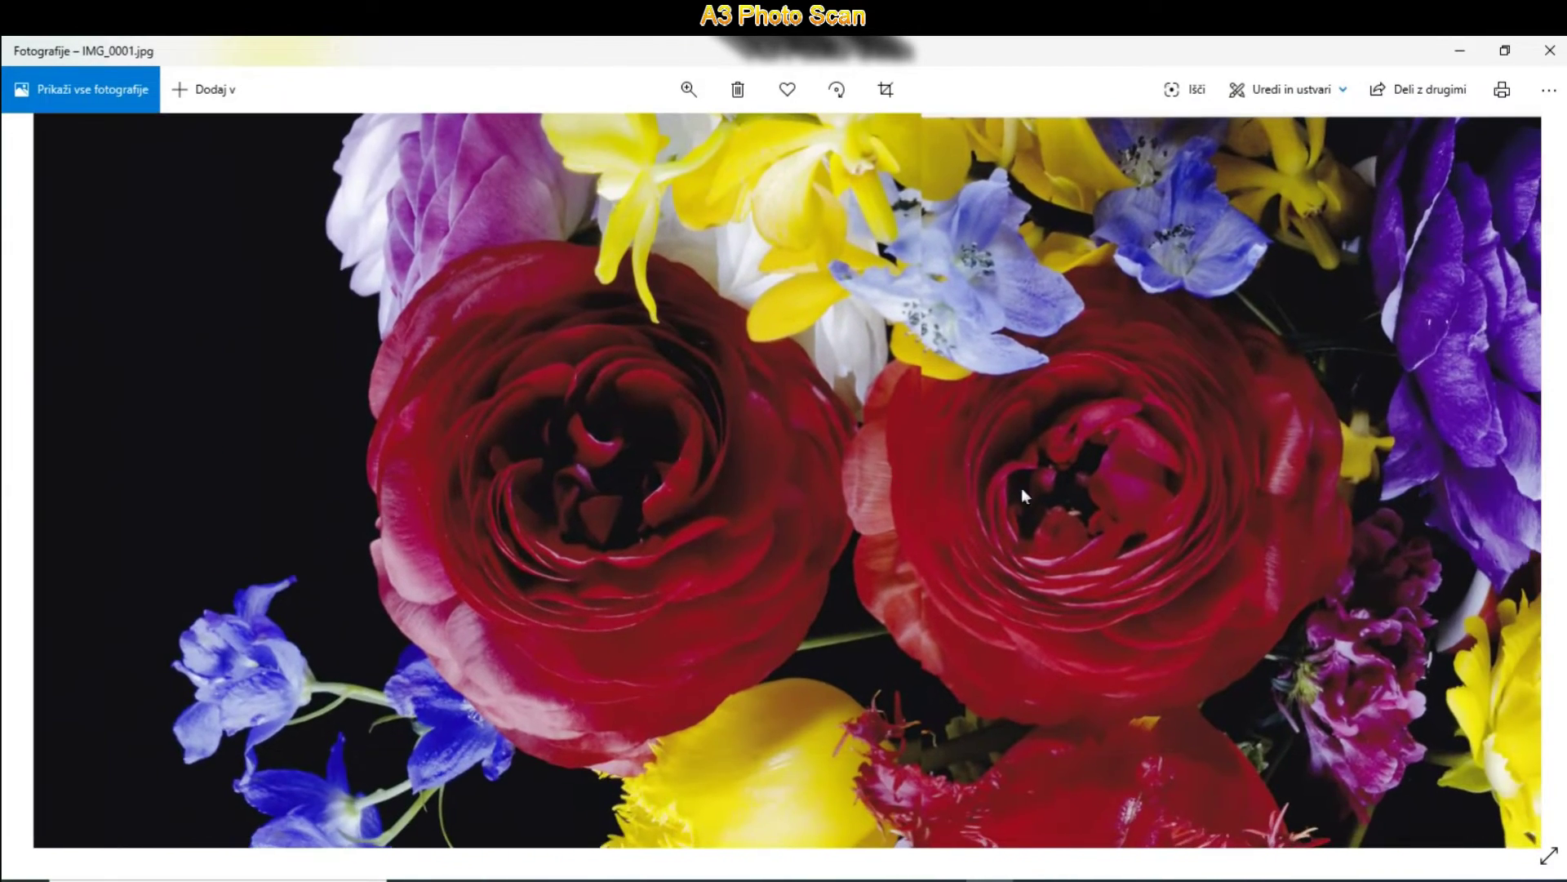
pyautogui.moveTo(1021, 487); pyautogui.dragTo(591, 315)
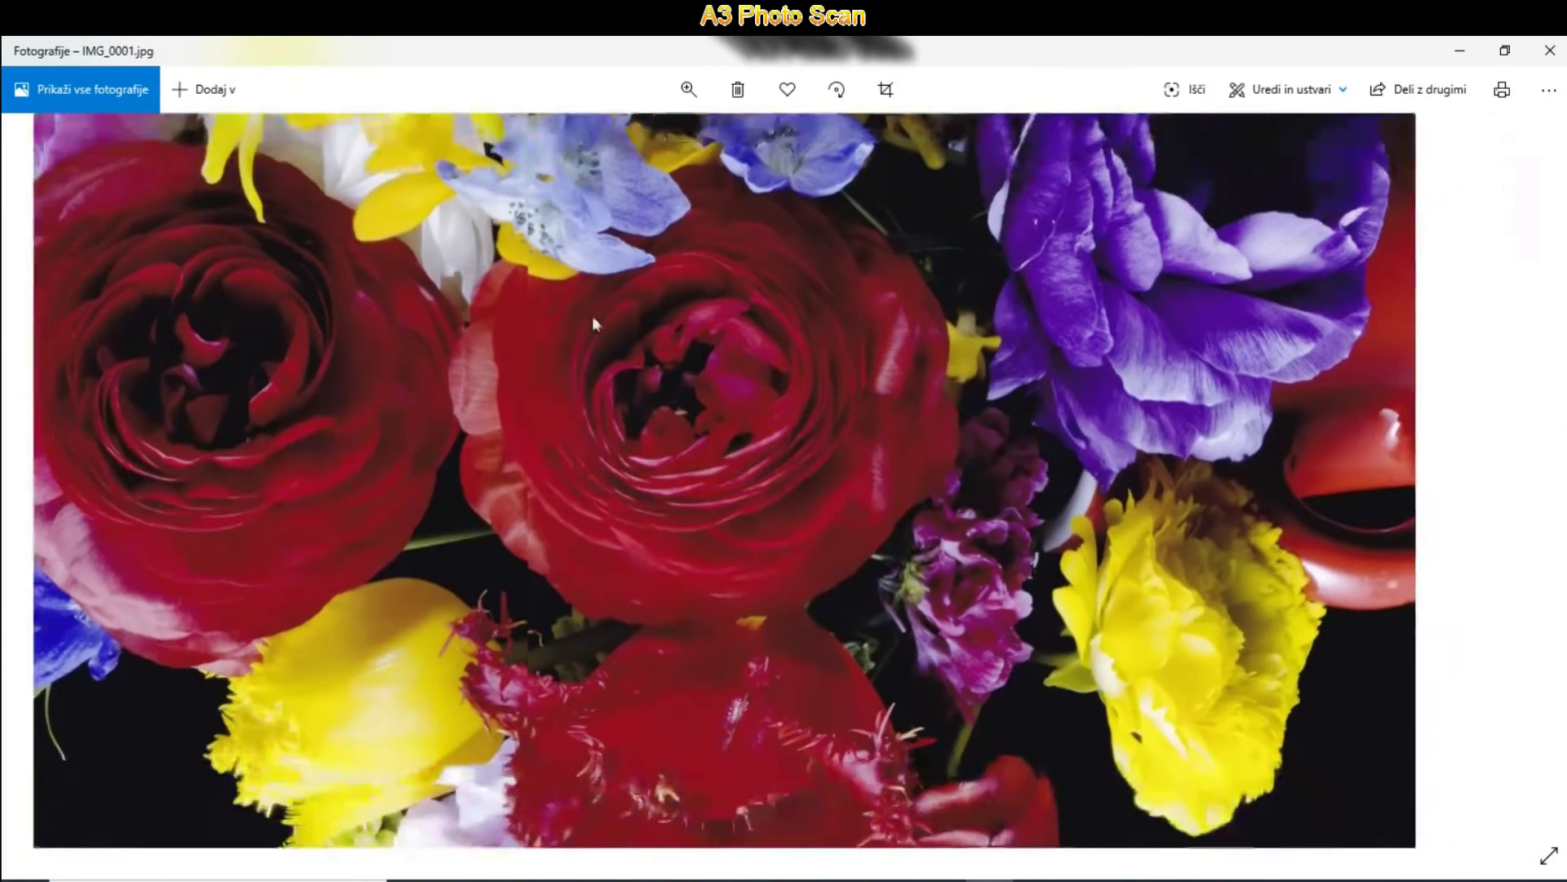
pyautogui.click(688, 89)
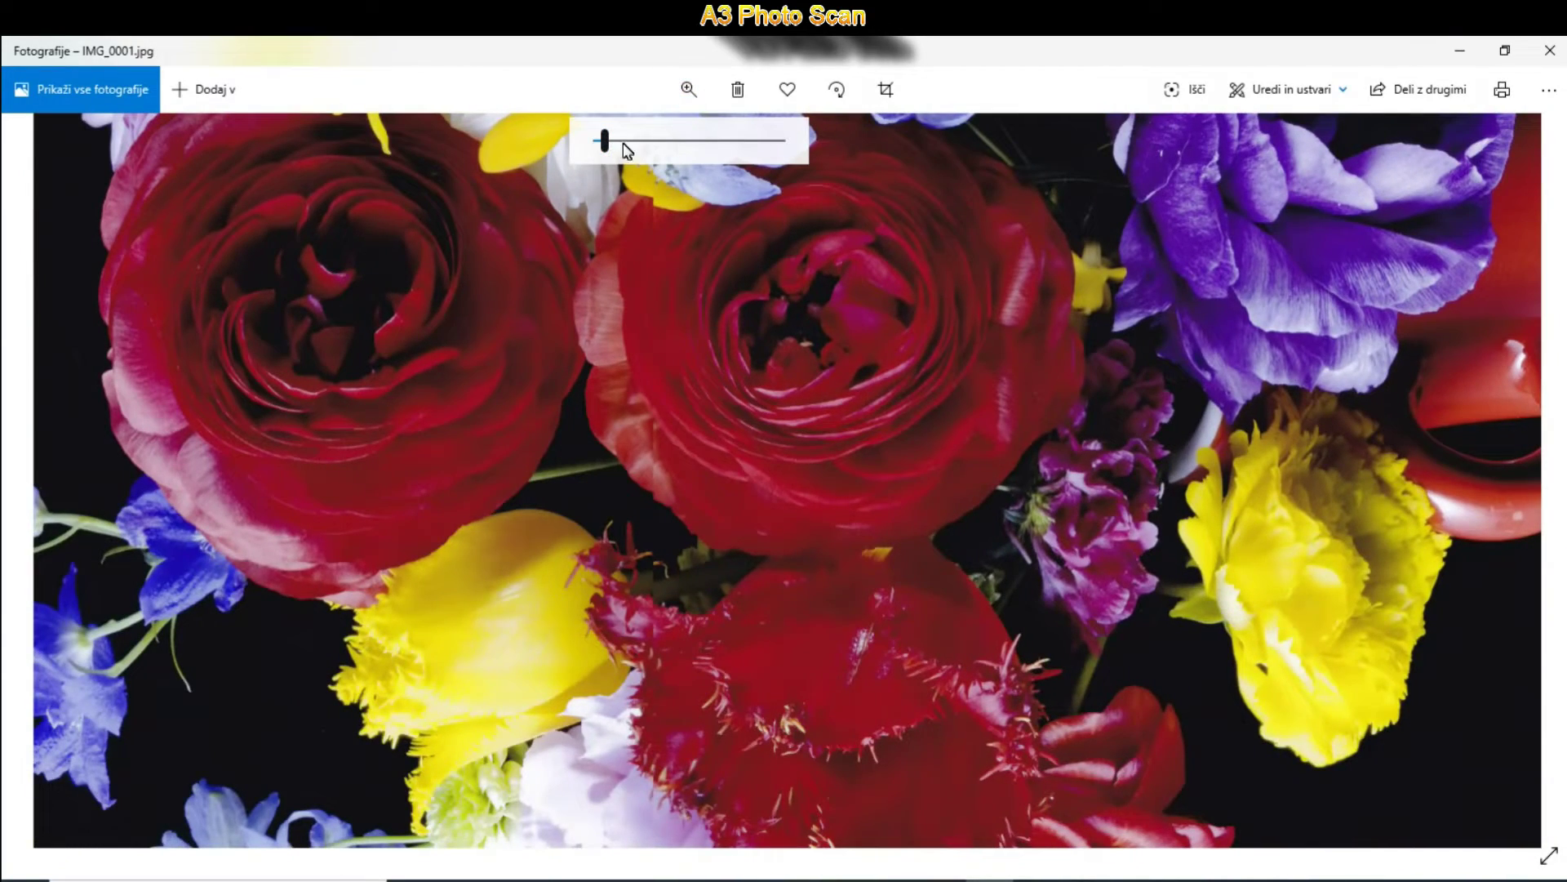
pyautogui.moveTo(608, 154); pyautogui.dragTo(596, 155)
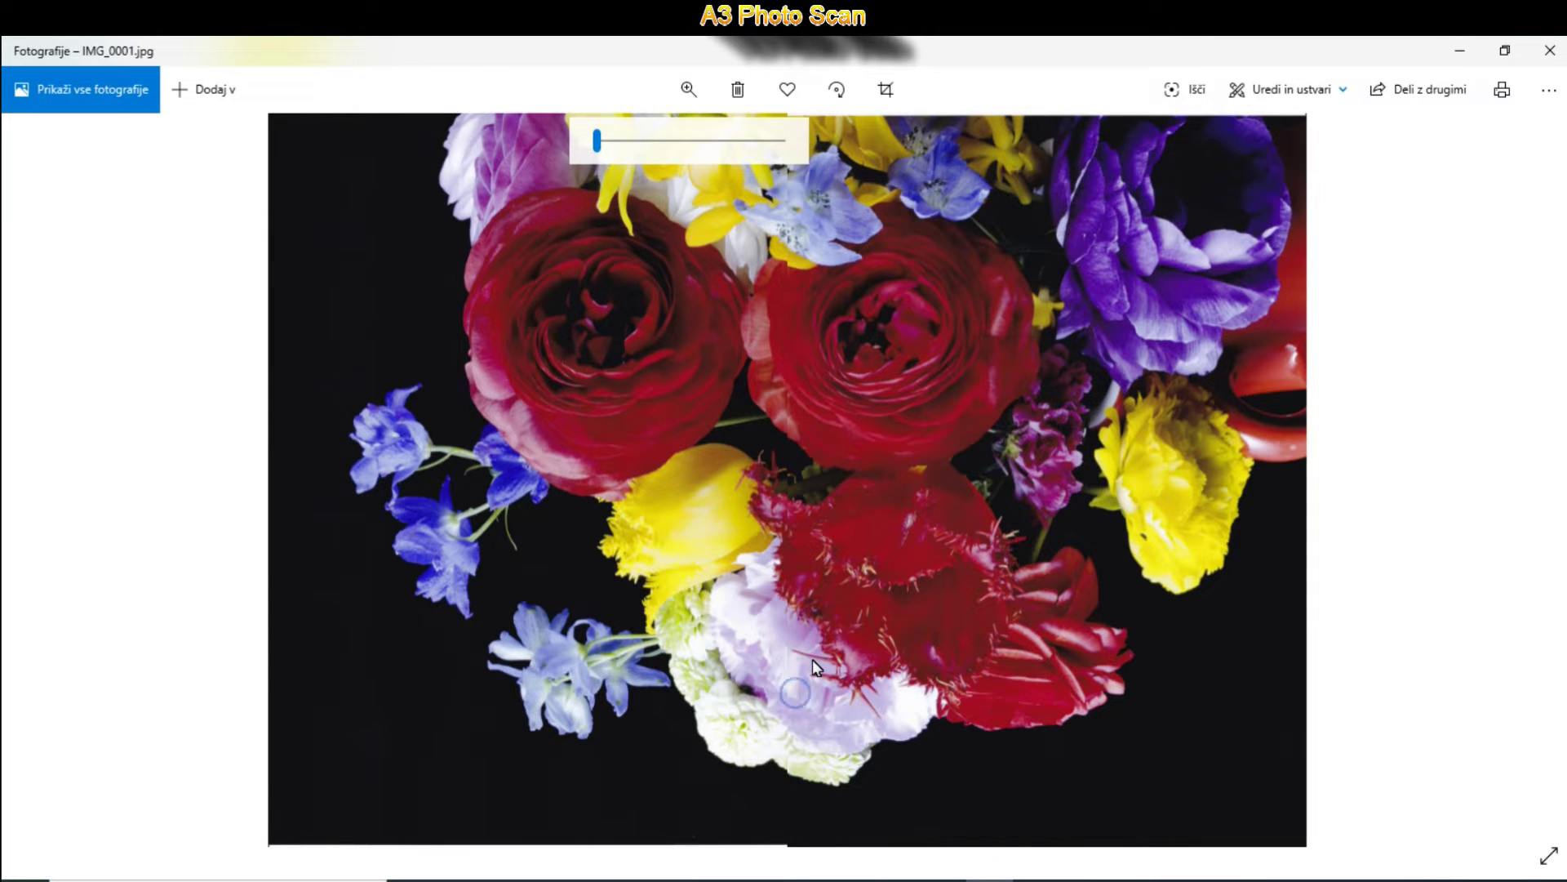
pyautogui.click(795, 692)
pyautogui.click(1562, 59)
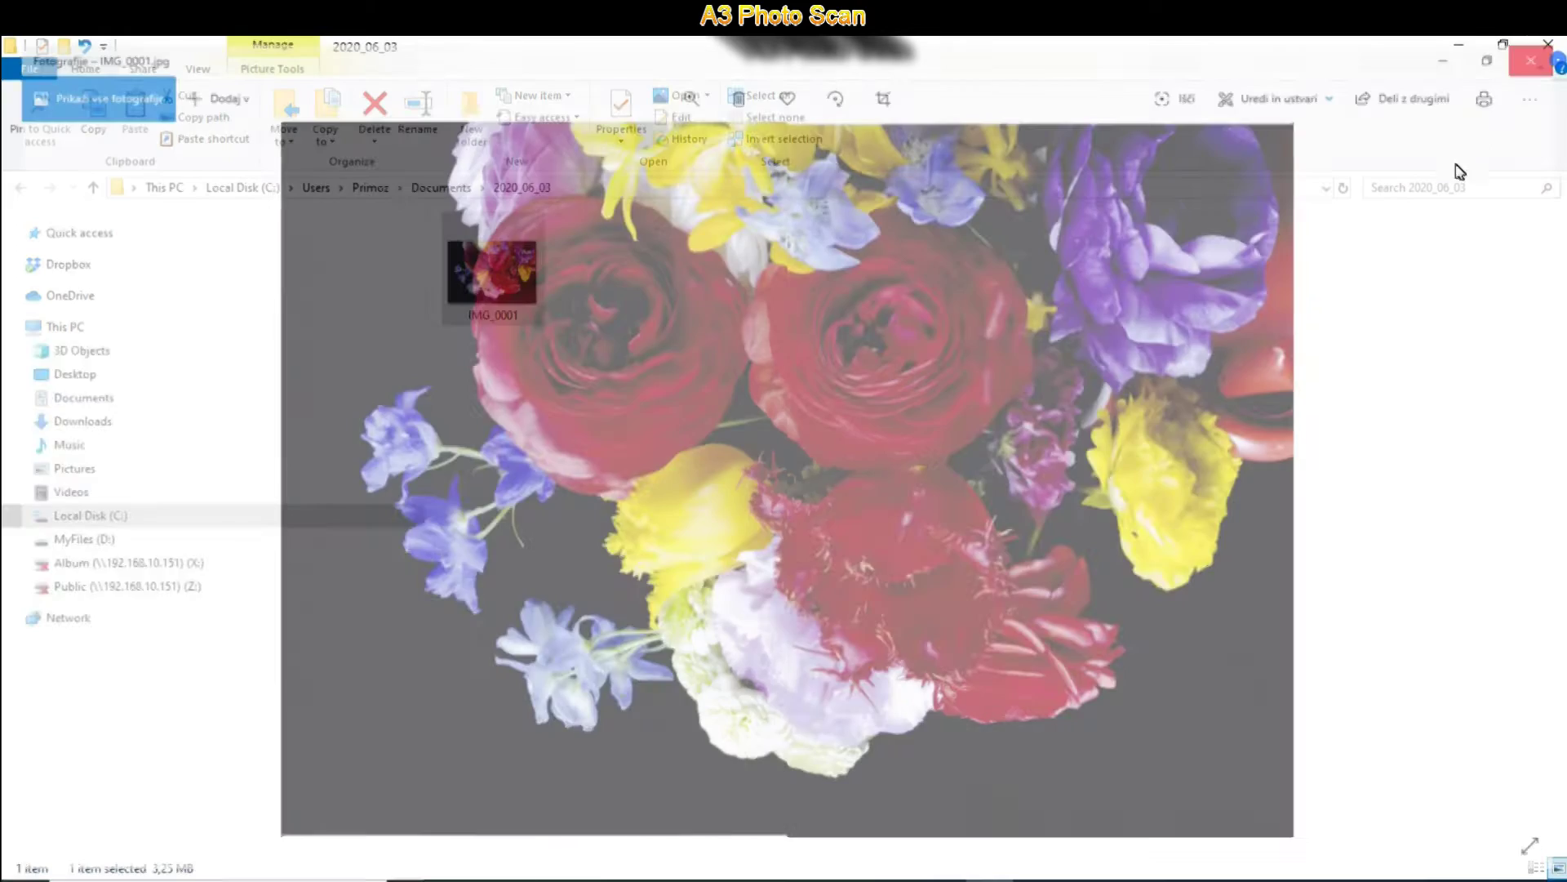
pyautogui.click(1556, 49)
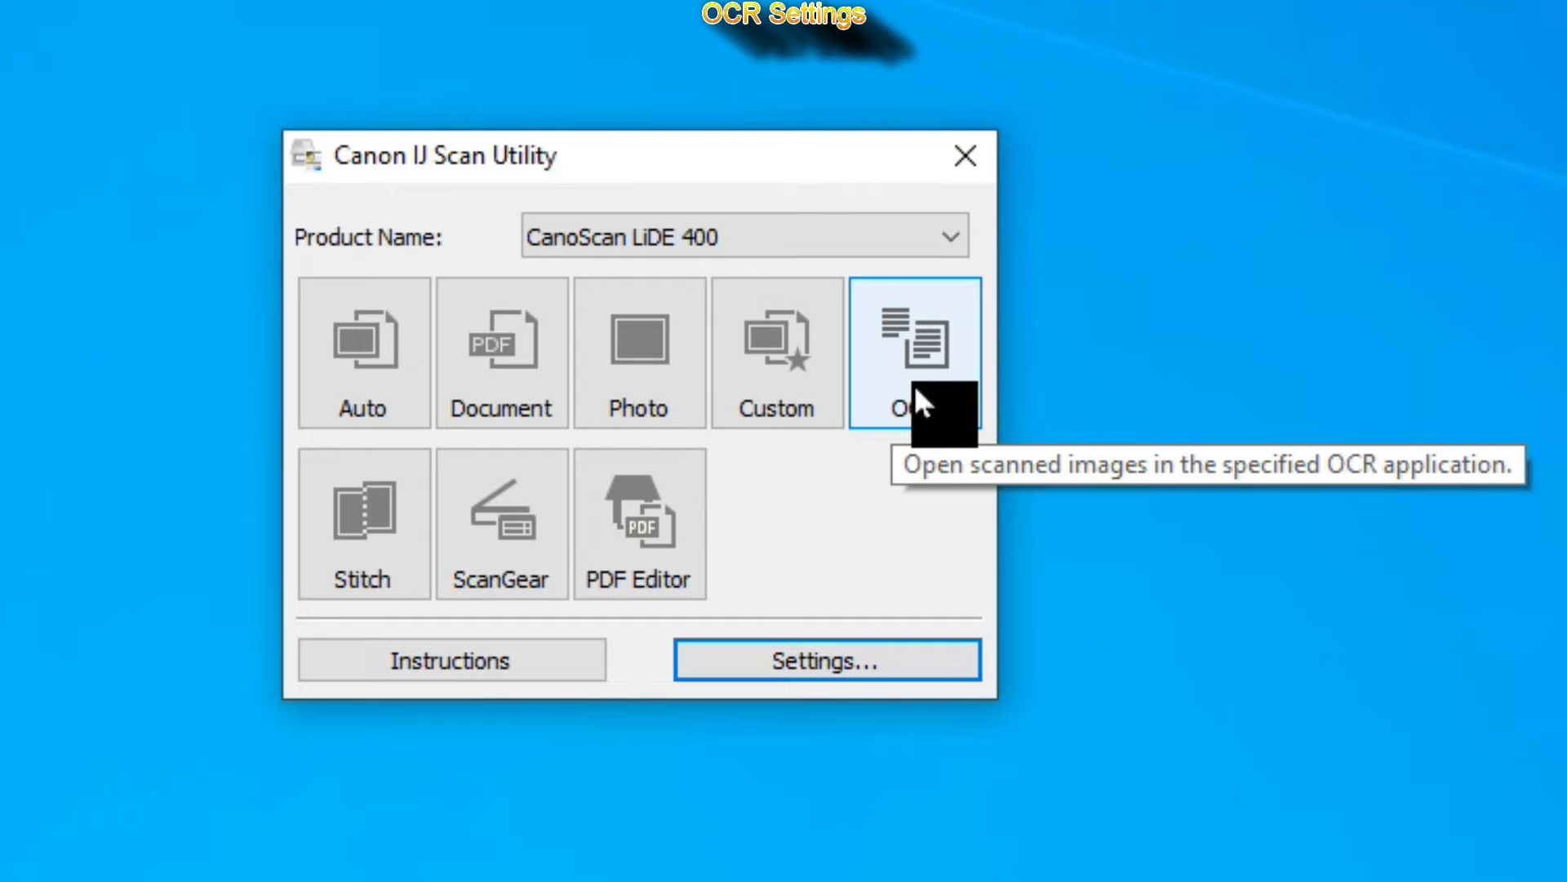
# Step: Configure the OCR scan settings with data format TIFF and Output to Text as the OCR application
pyautogui.click(844, 668)
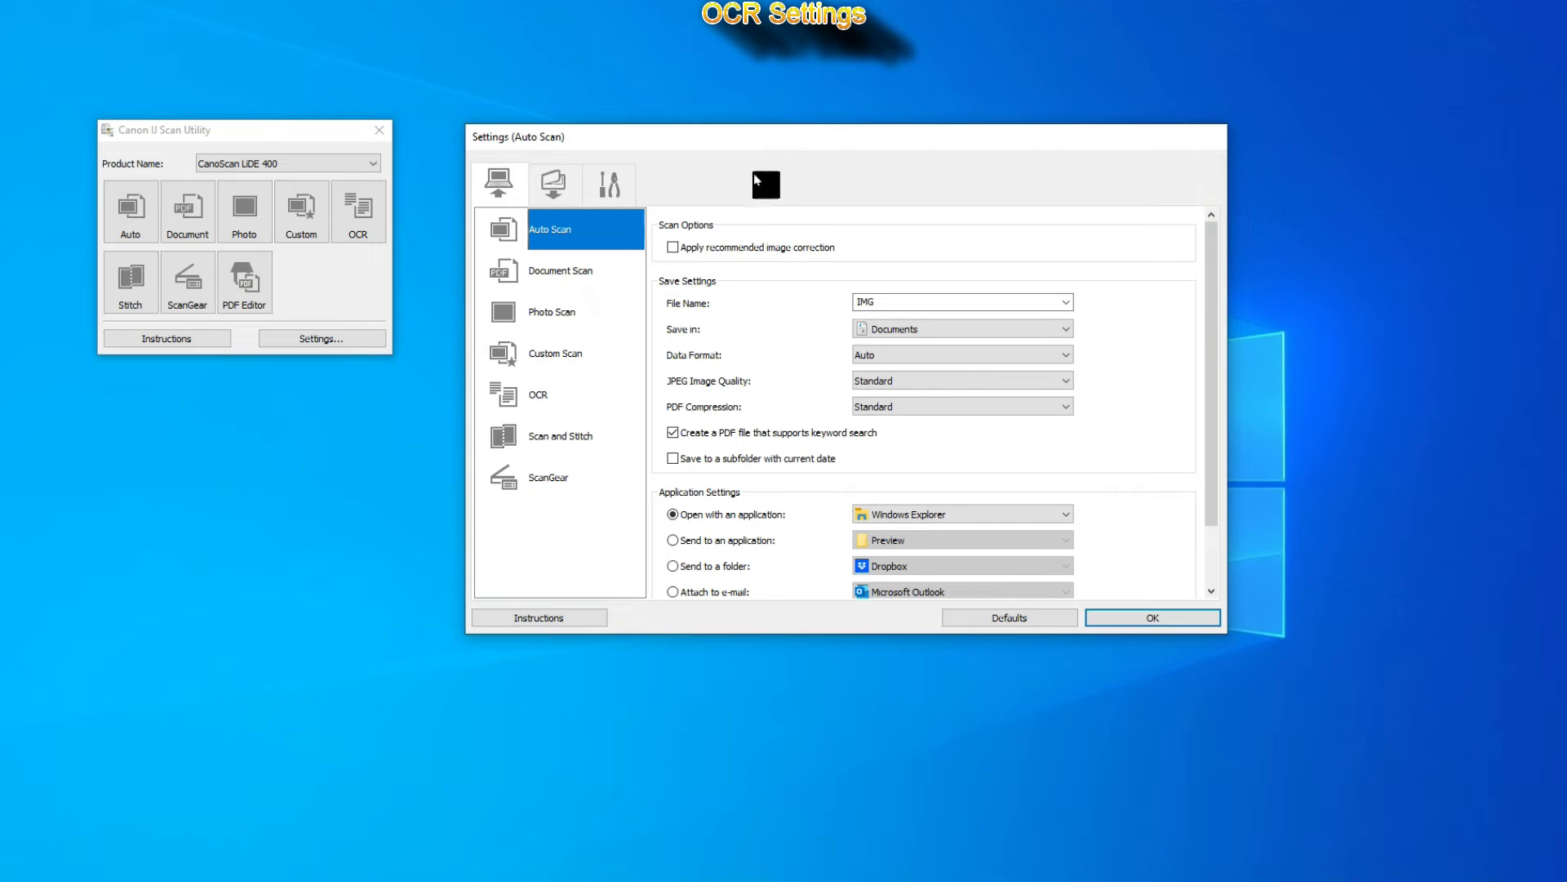
pyautogui.click(561, 281)
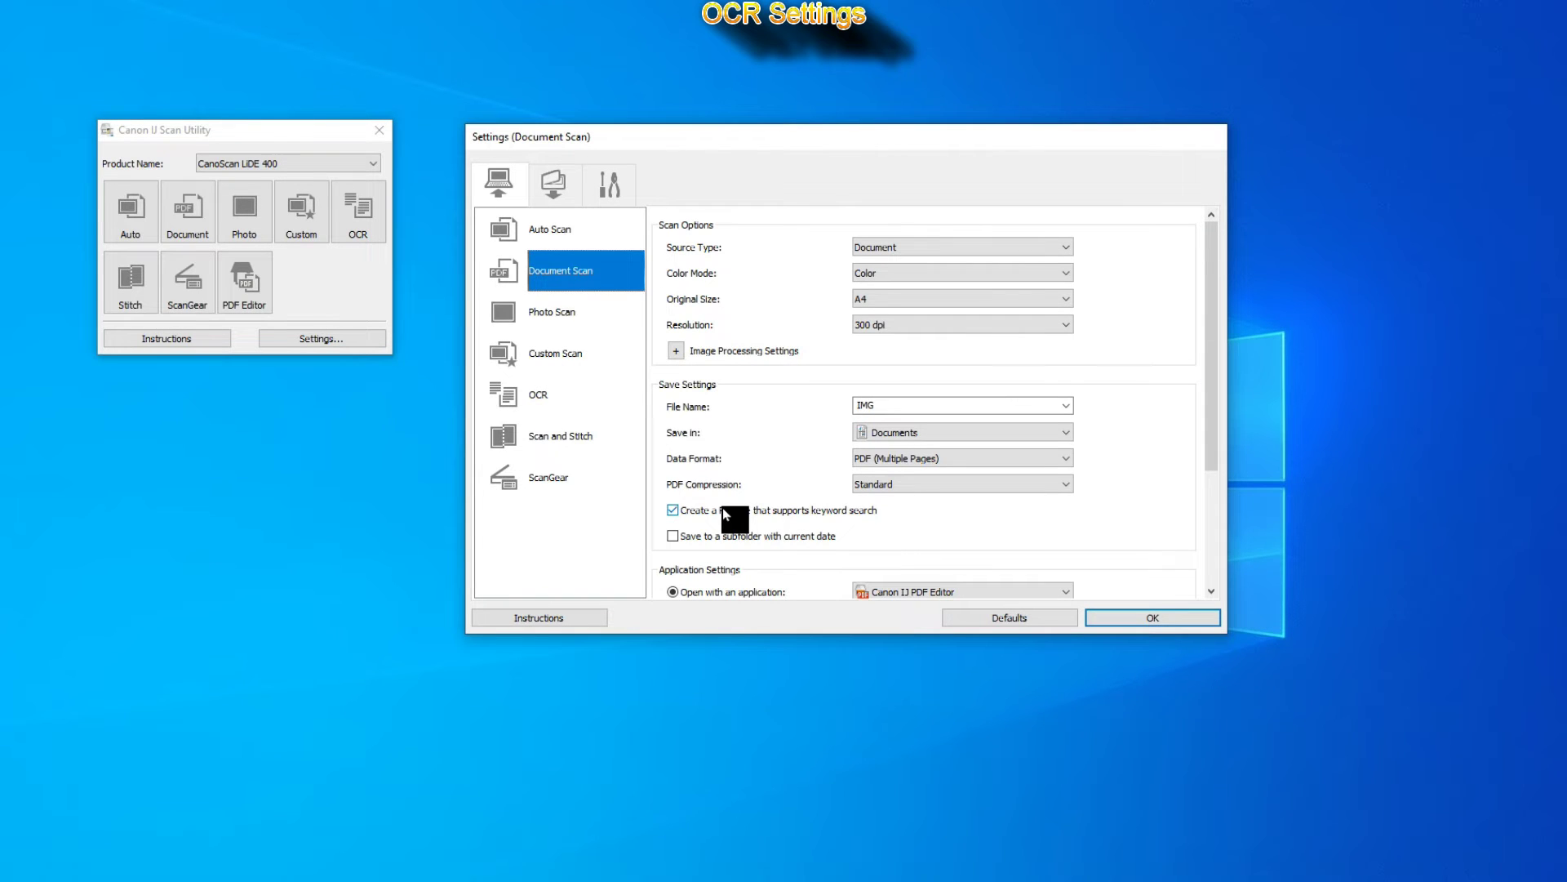
pyautogui.click(533, 399)
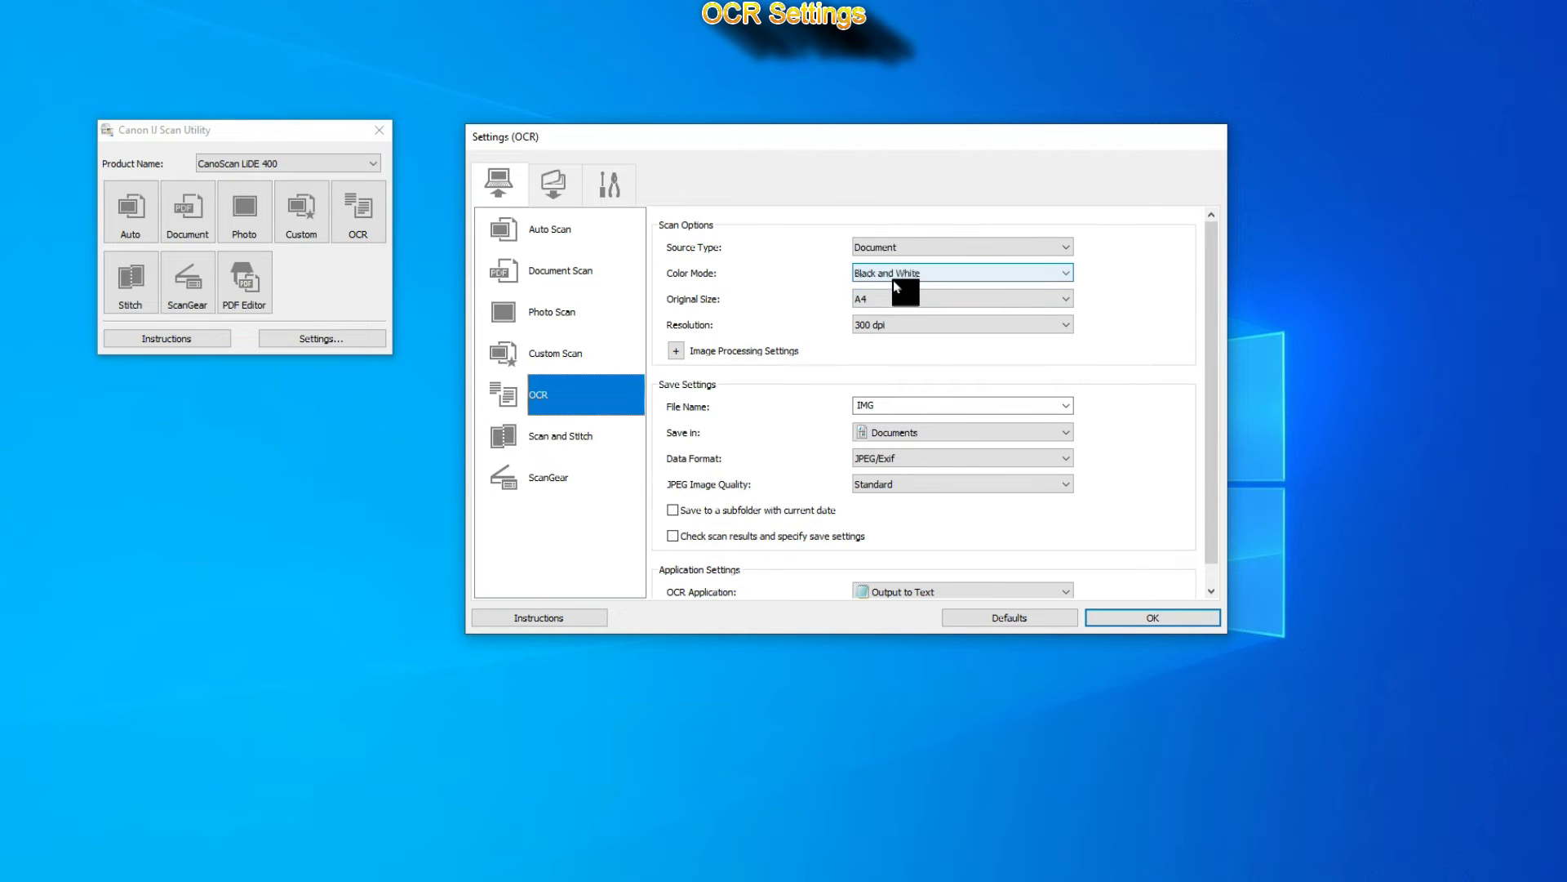
pyautogui.click(923, 567)
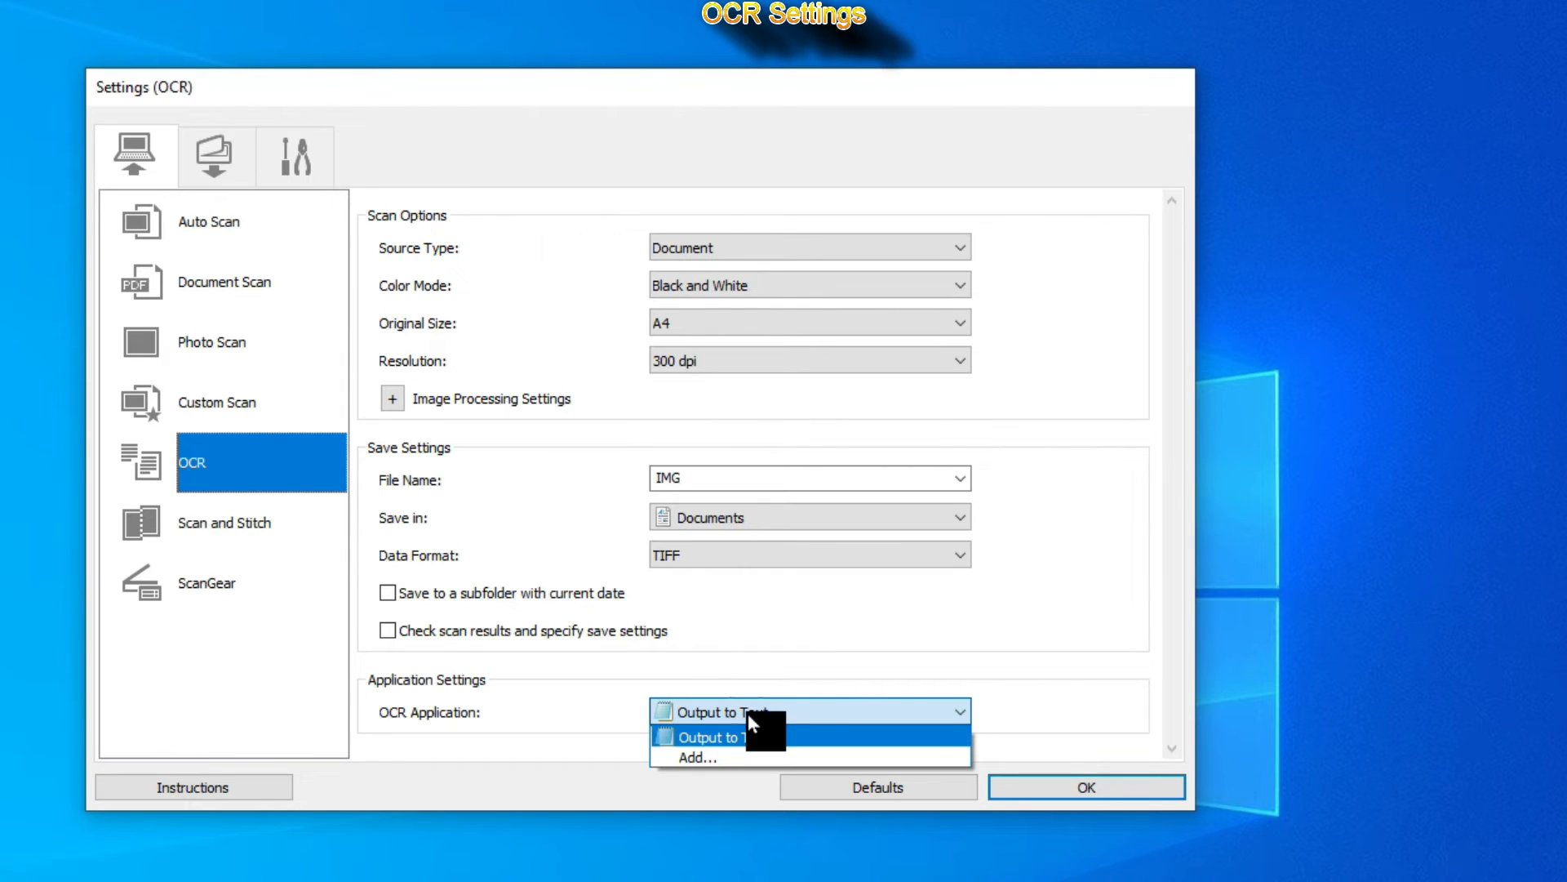
pyautogui.click(748, 713)
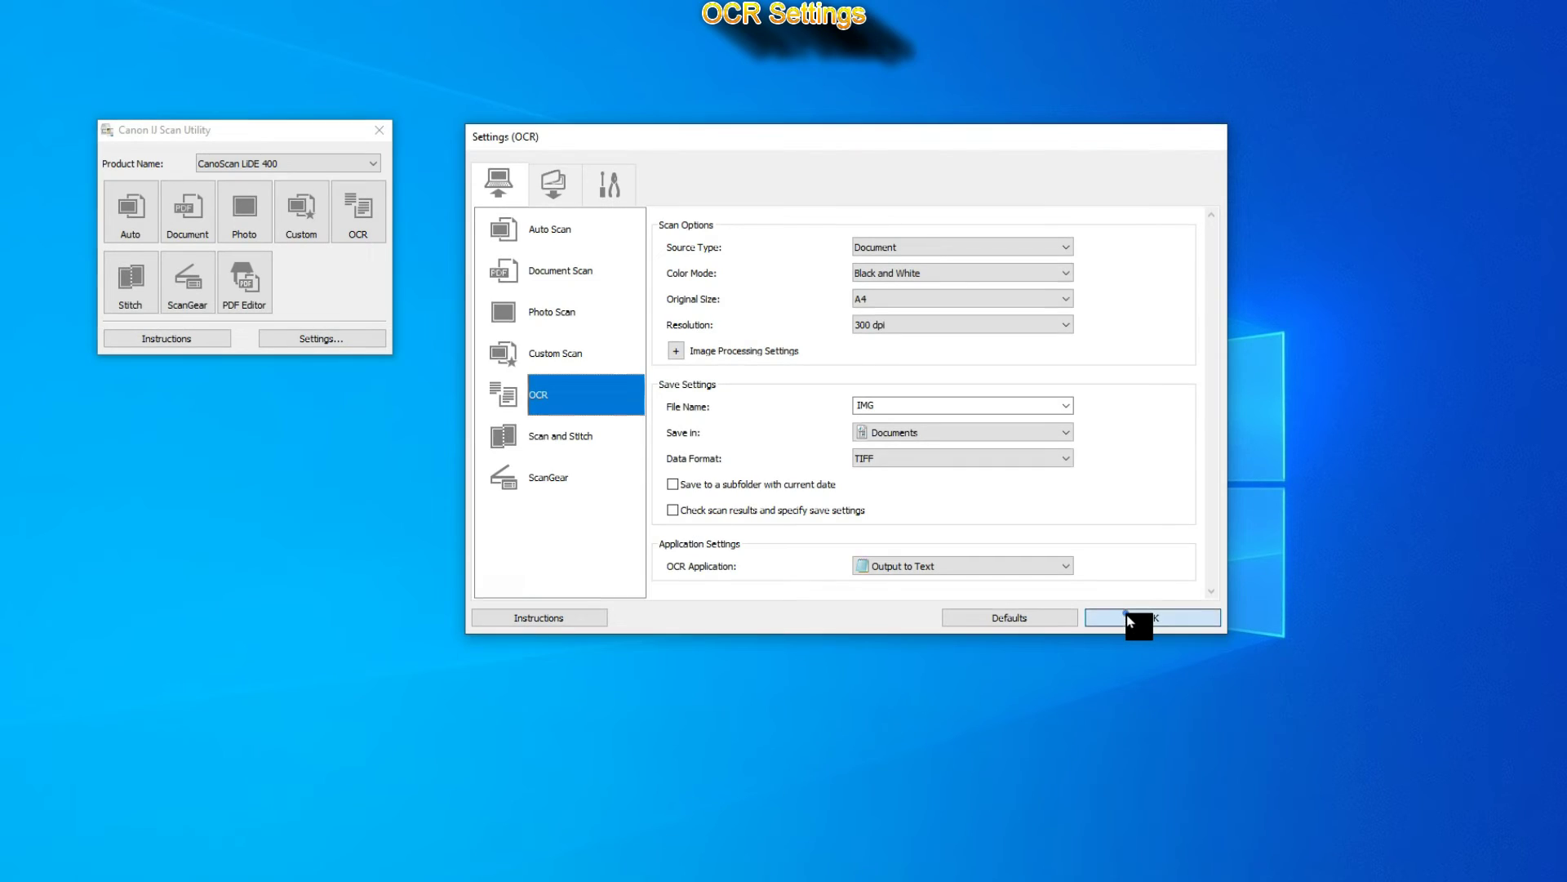
pyautogui.click(1040, 786)
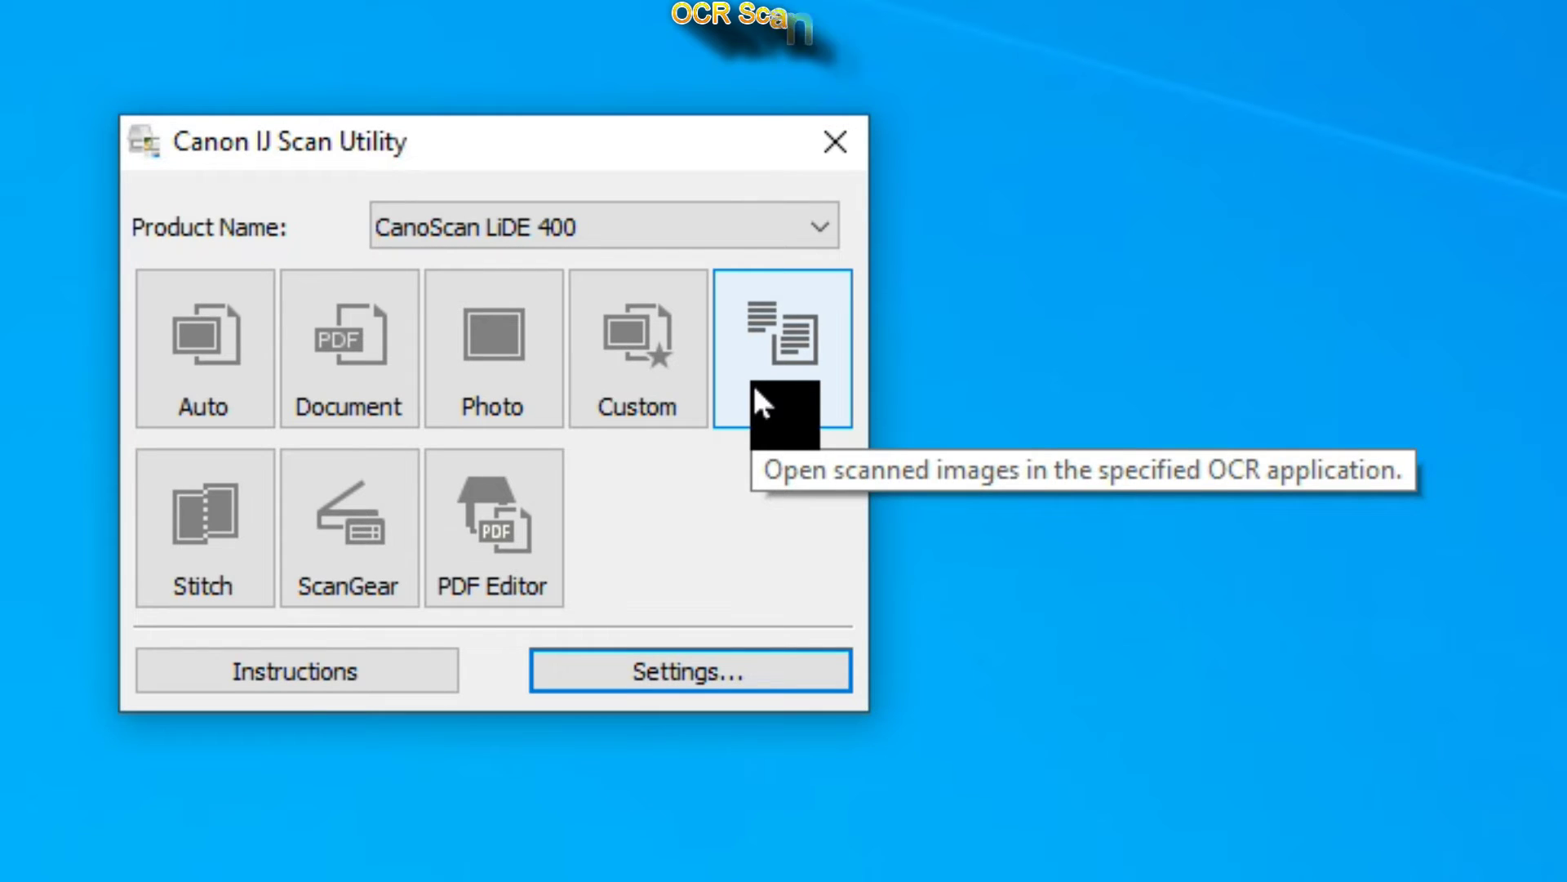
# Step: Run an OCR scan of the seminar flyer and read the recognised text through to its end
pyautogui.click(346, 224)
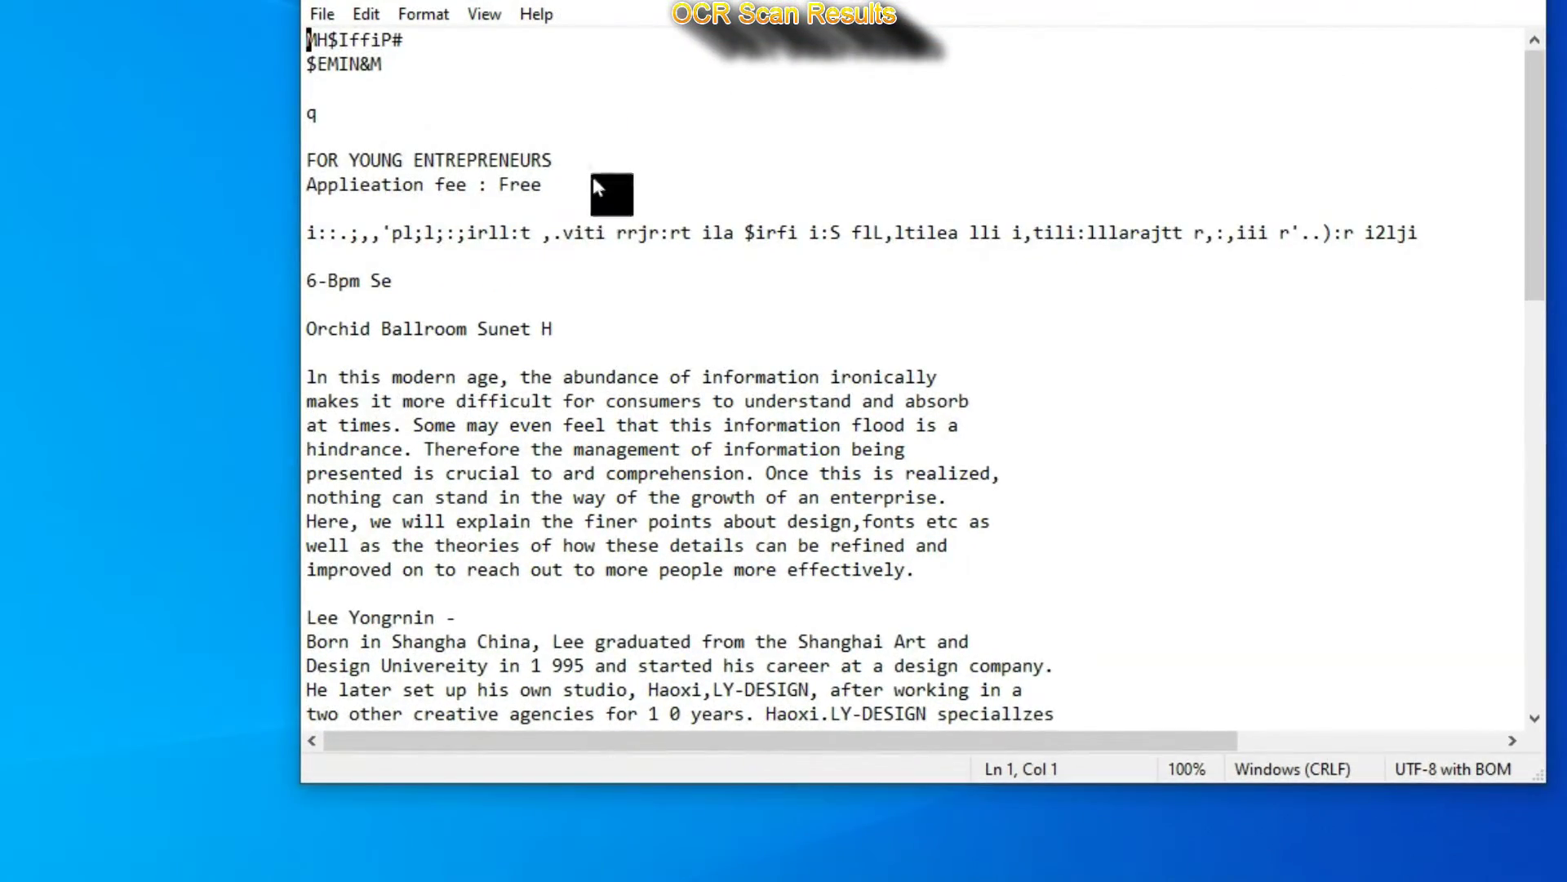
pyautogui.scroll(-3, 550, 221)
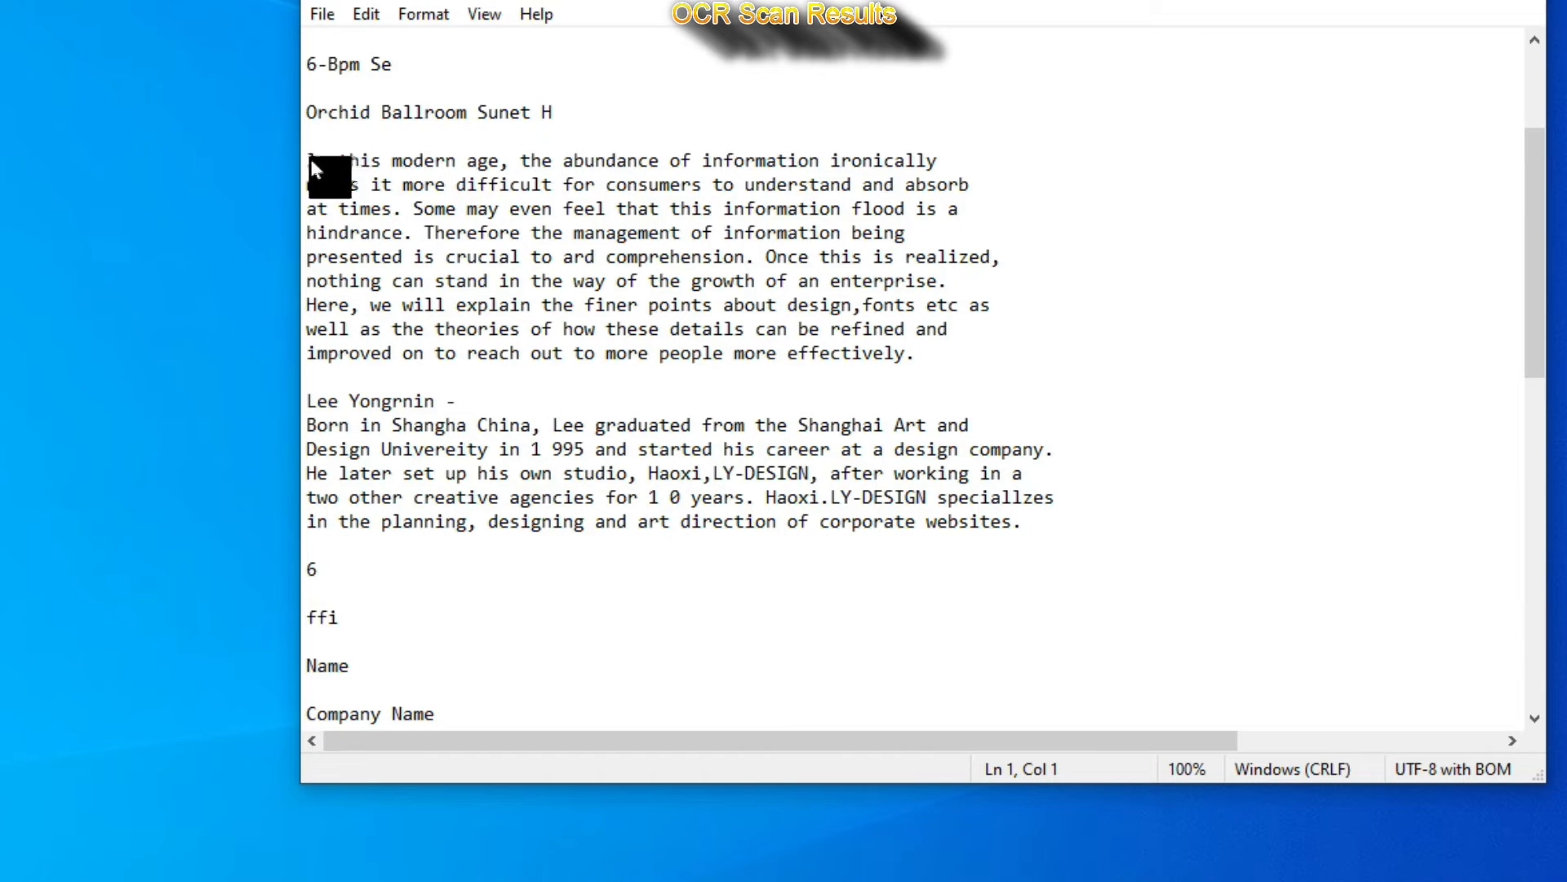
pyautogui.moveTo(339, 423); pyautogui.dragTo(712, 475)
pyautogui.click(790, 475)
pyautogui.scroll(-1, 746, 470)
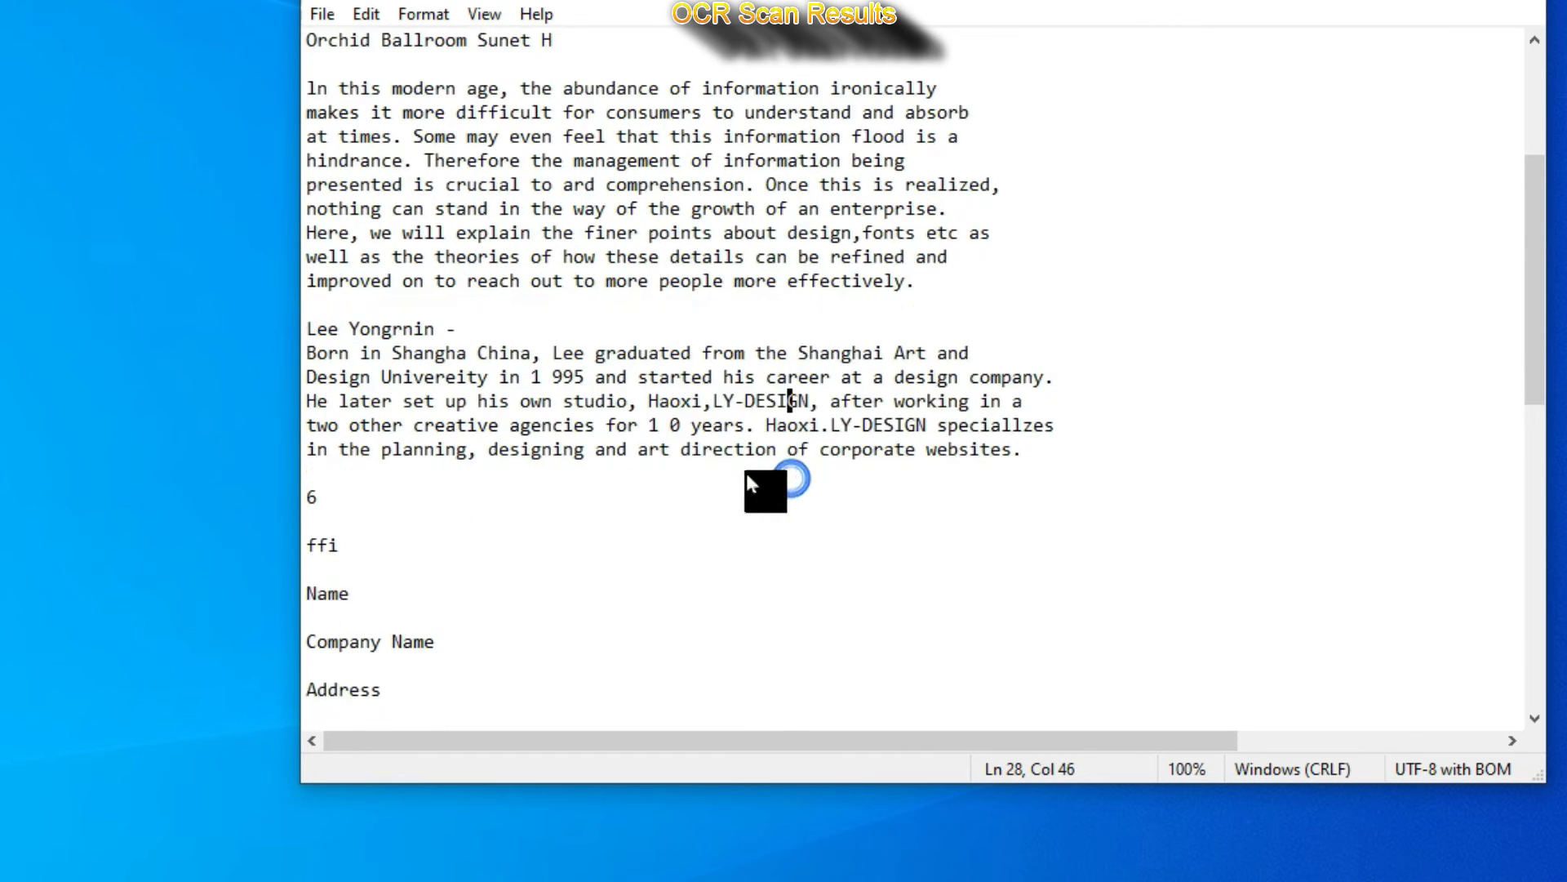
pyautogui.scroll(-9, 746, 480)
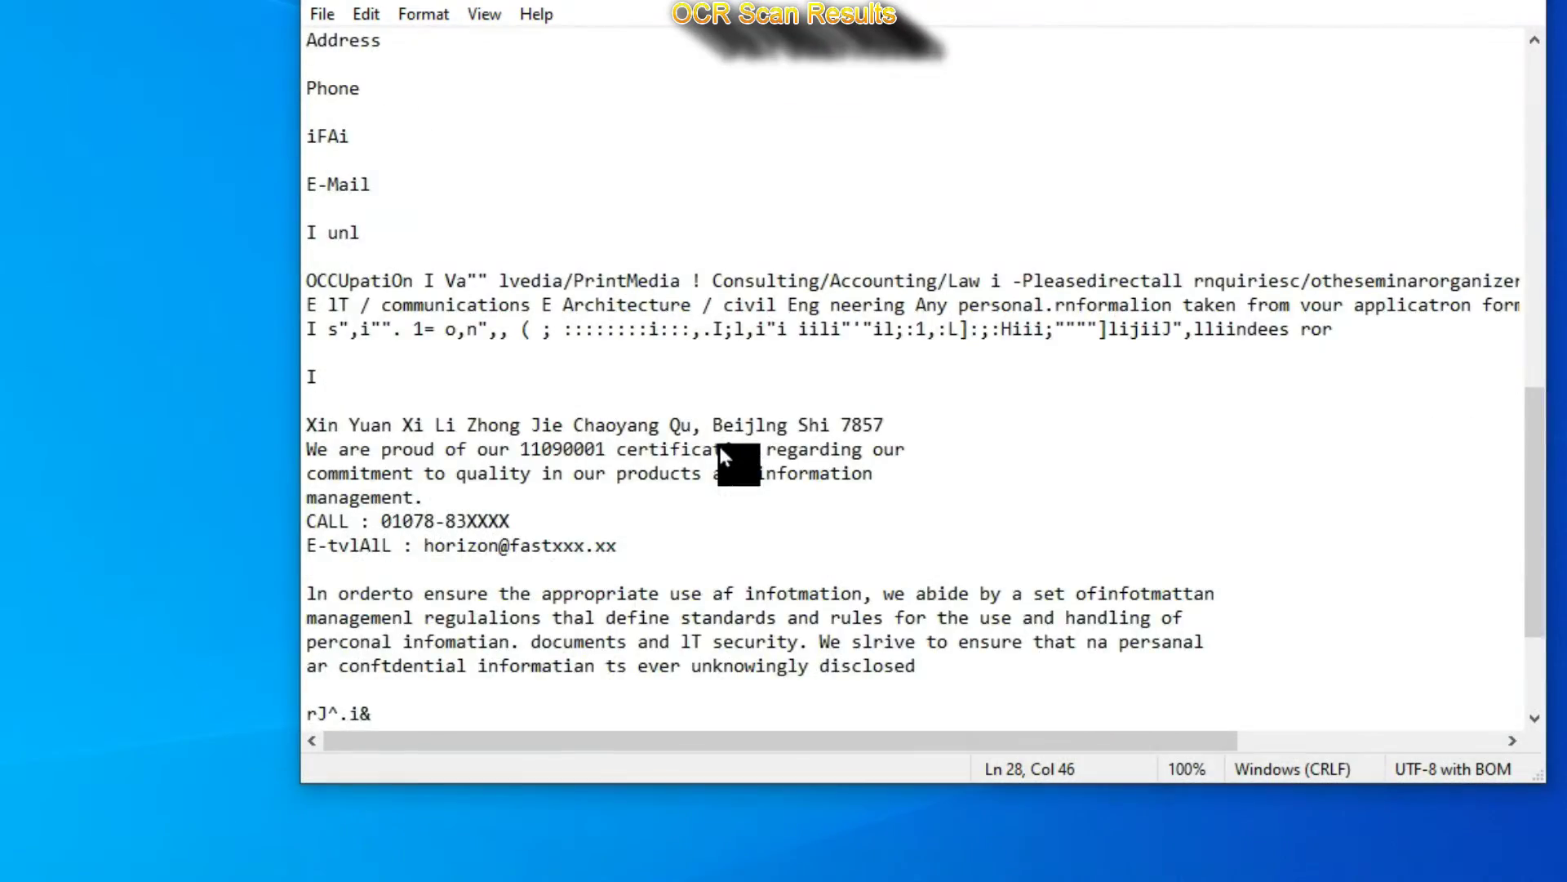
pyautogui.scroll(-3, 718, 444)
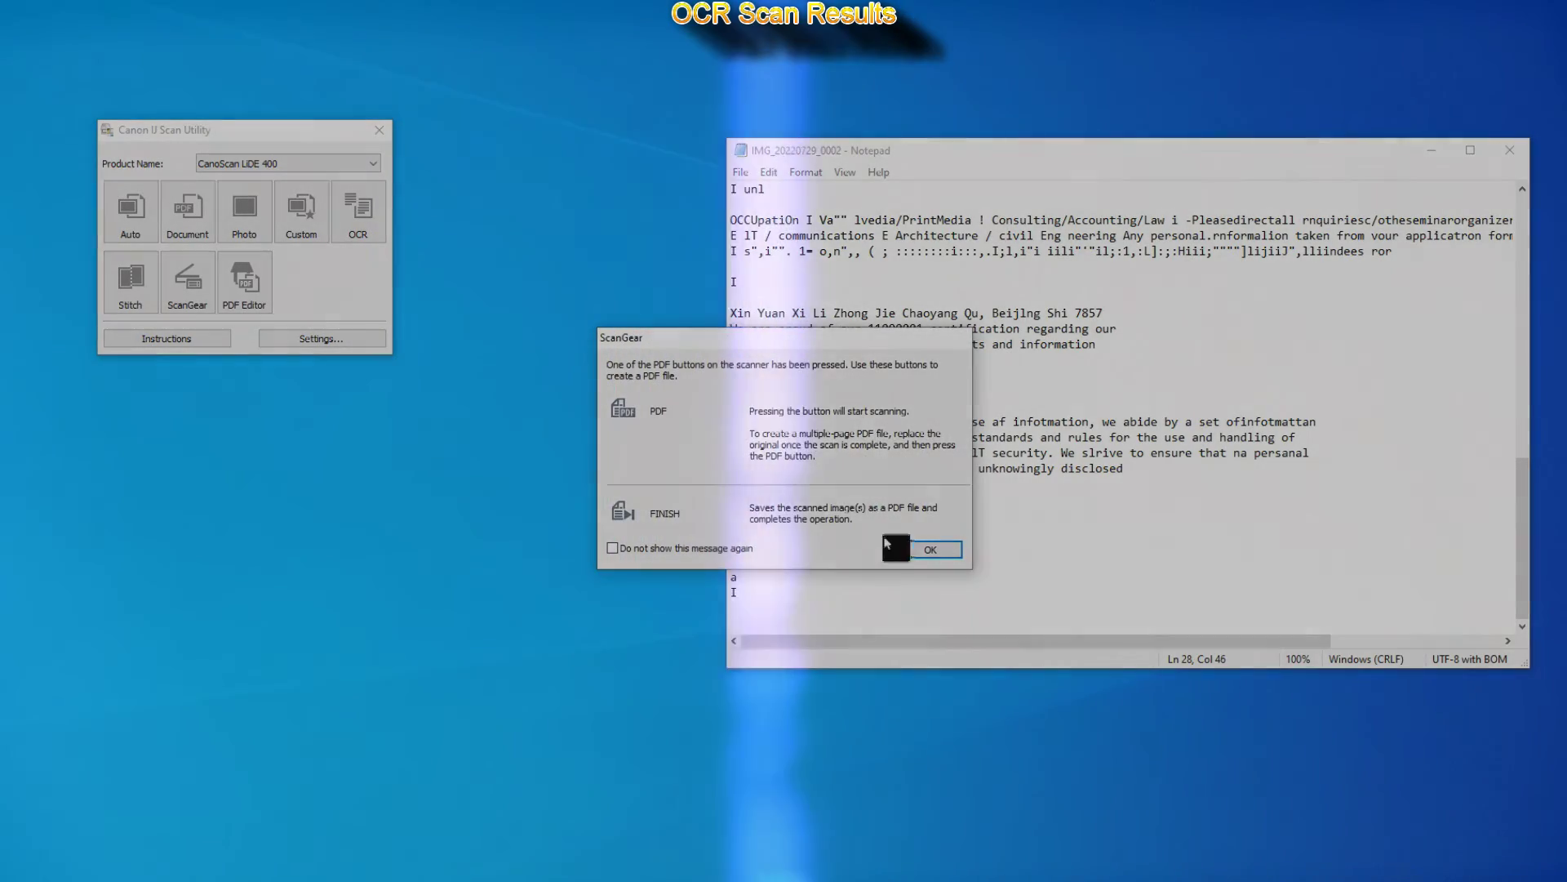
# Step: Scan the flyer to a single-page PDF with the scanner's PDF function and end the scanning
pyautogui.click(922, 549)
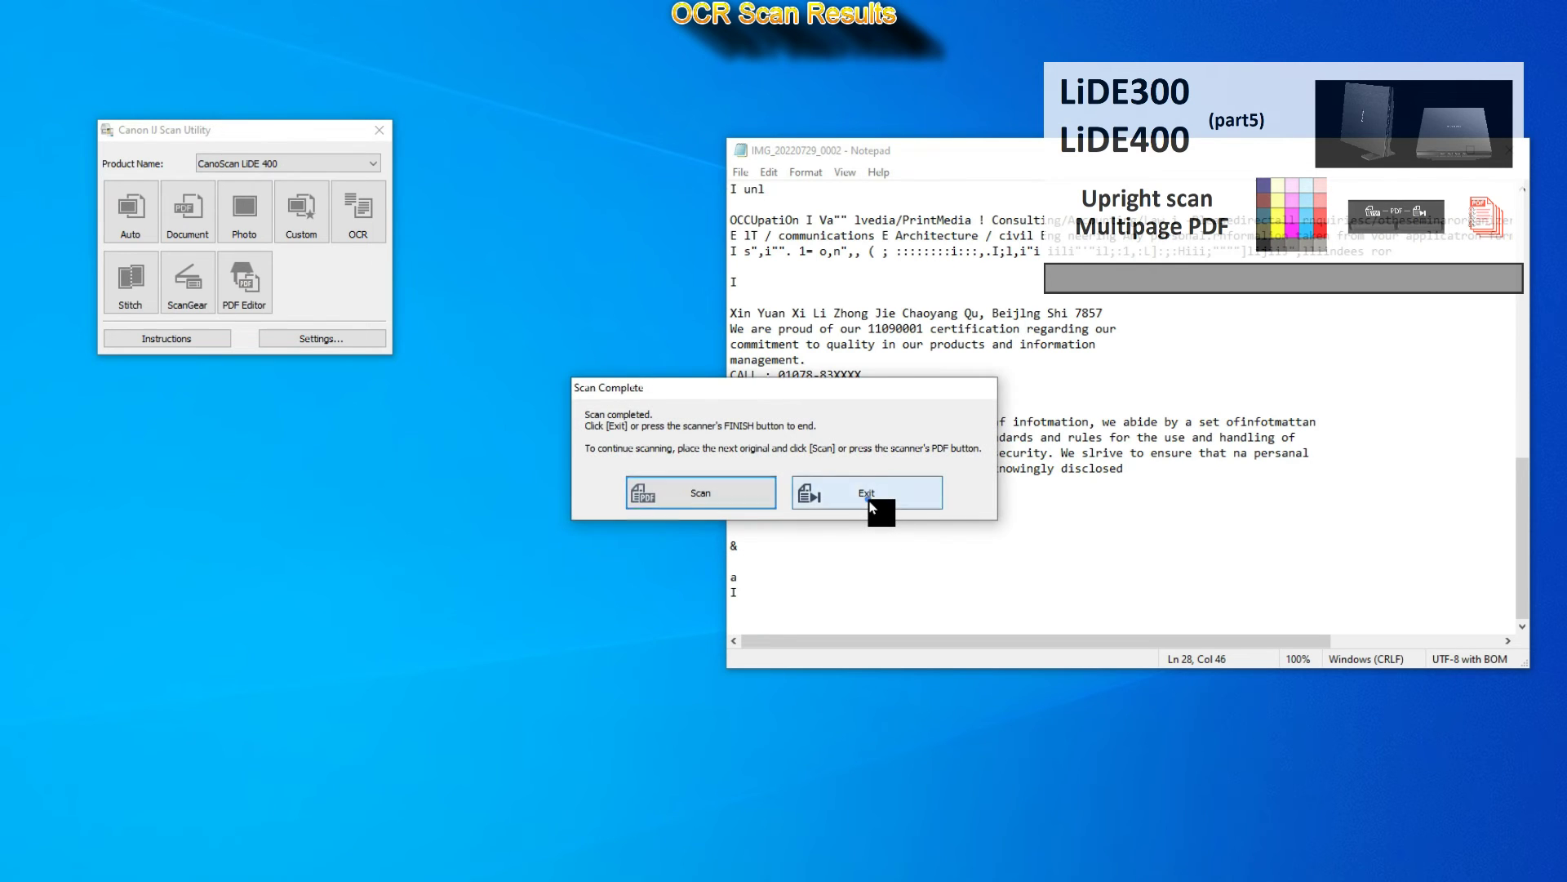
pyautogui.click(870, 505)
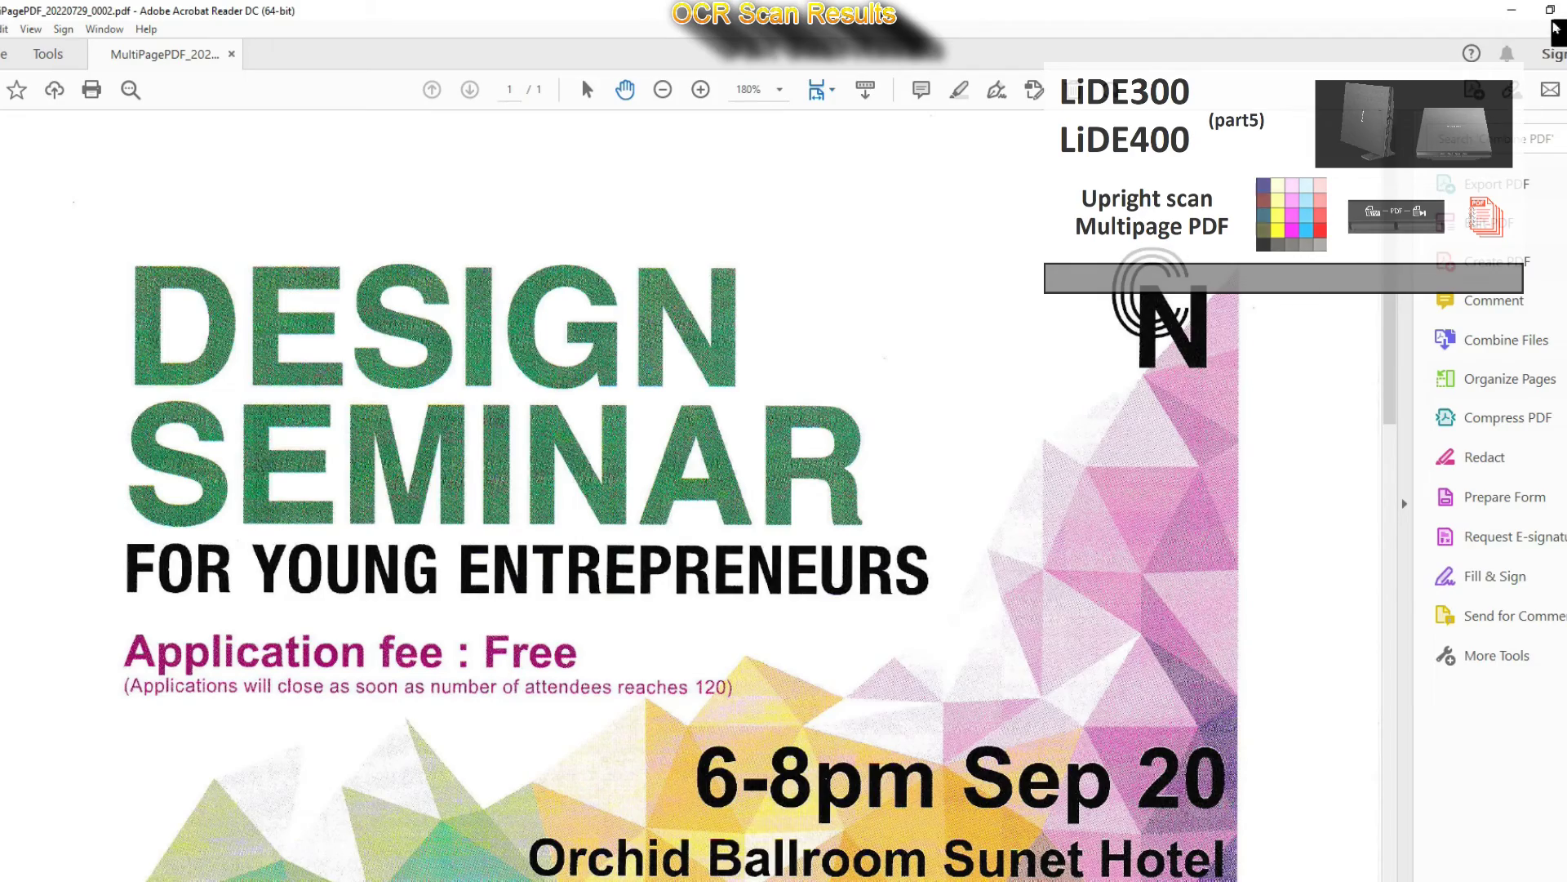
# Step: Shrink the PDF window and place the Notepad window with the OCR text beside it
pyautogui.click(1550, 11)
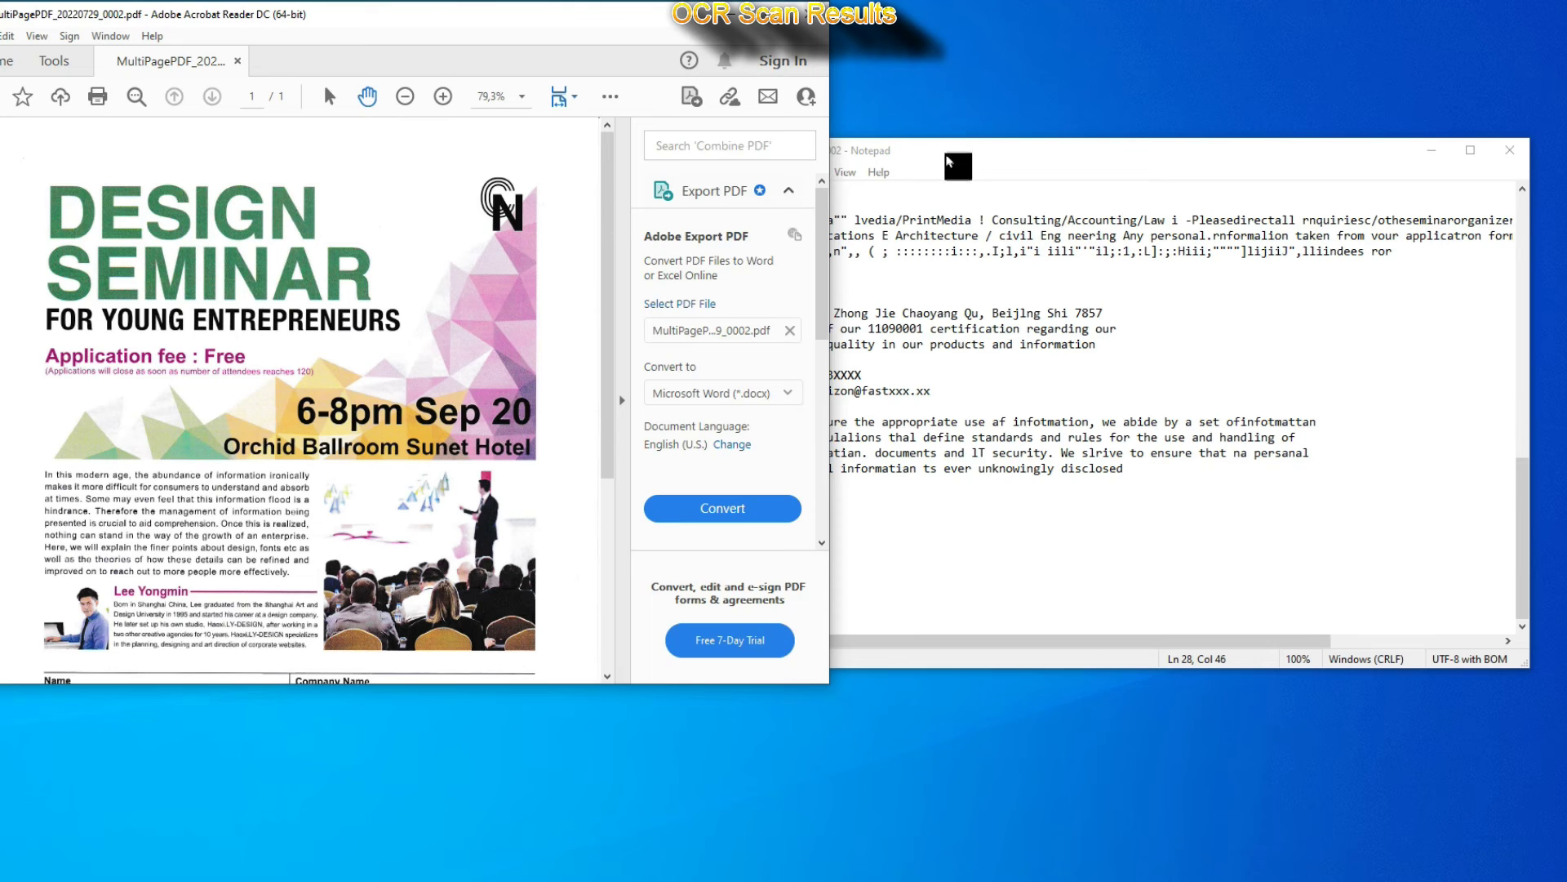
pyautogui.click(949, 152)
pyautogui.moveTo(727, 288); pyautogui.dragTo(859, 274)
pyautogui.moveTo(1050, 154); pyautogui.dragTo(1051, 39)
pyautogui.moveTo(611, 258)
pyautogui.mouseDown()
pyautogui.moveTo(608, 420)
pyautogui.moveTo(610, 260)
pyautogui.mouseUp()
# Step: Copy the passage from "more difficult for consumers" to "how these details" in the scanned PDF's first paragraph
pyautogui.click(330, 96)
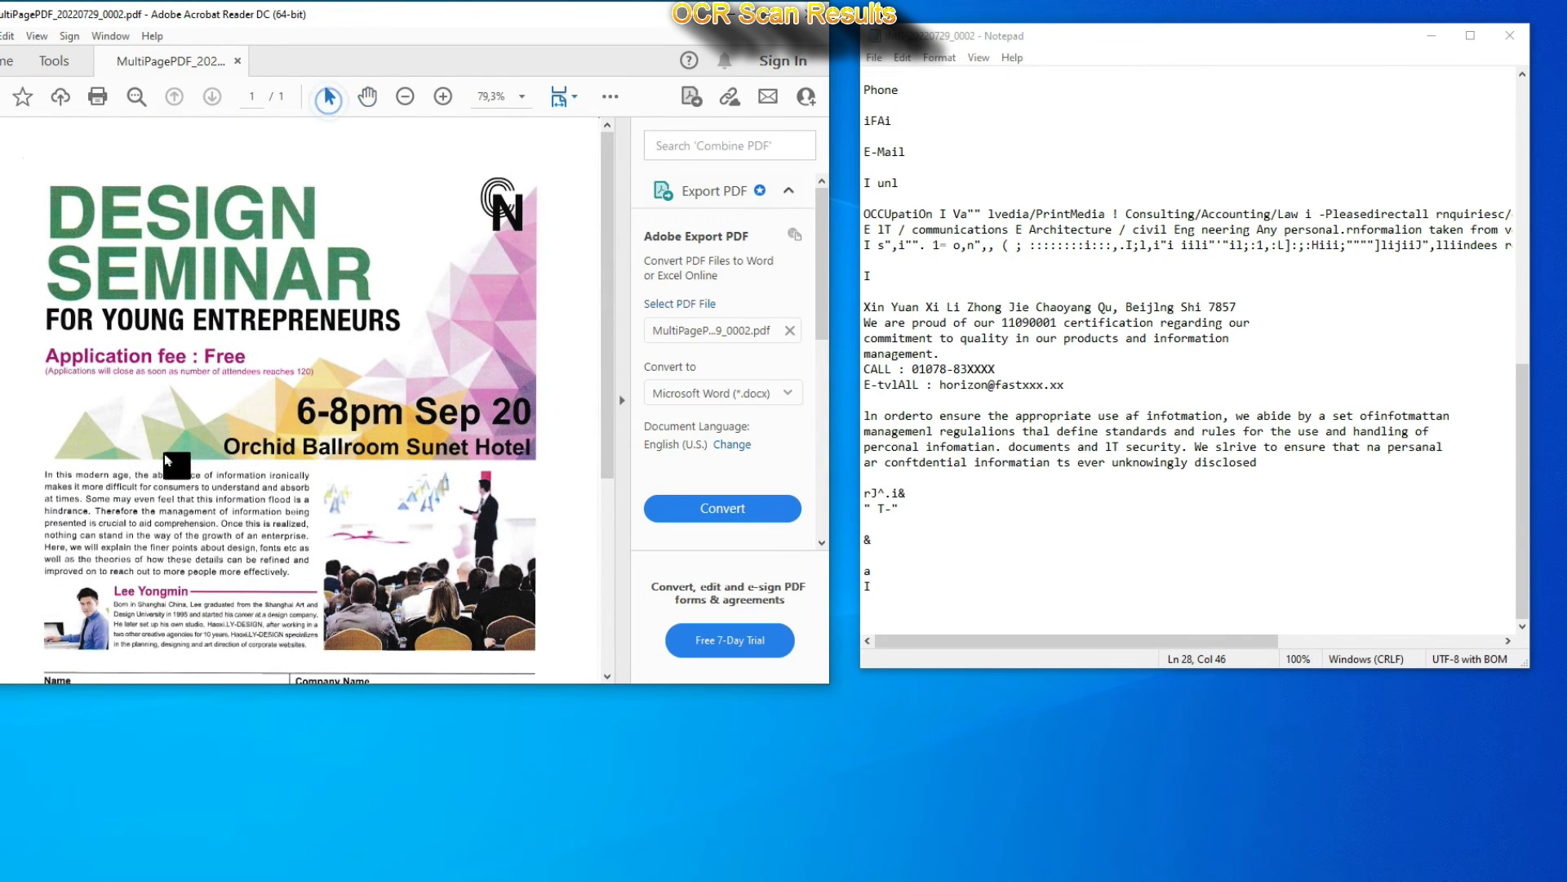
pyautogui.moveTo(96, 490); pyautogui.dragTo(219, 569)
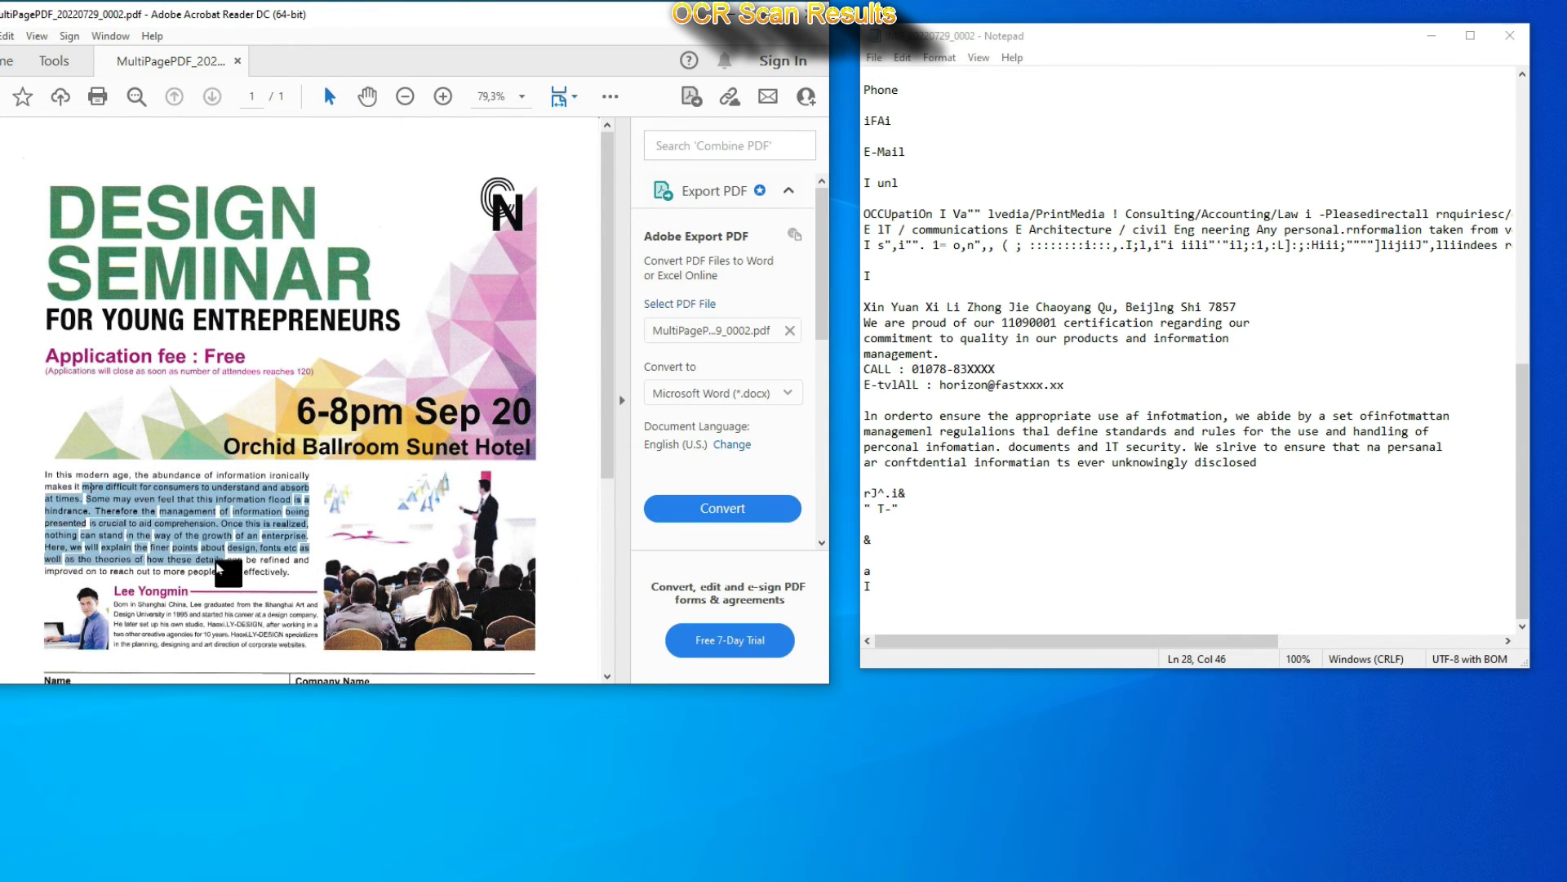
pyautogui.rightClick(226, 546)
pyautogui.hotkey('ctrl', 'c')
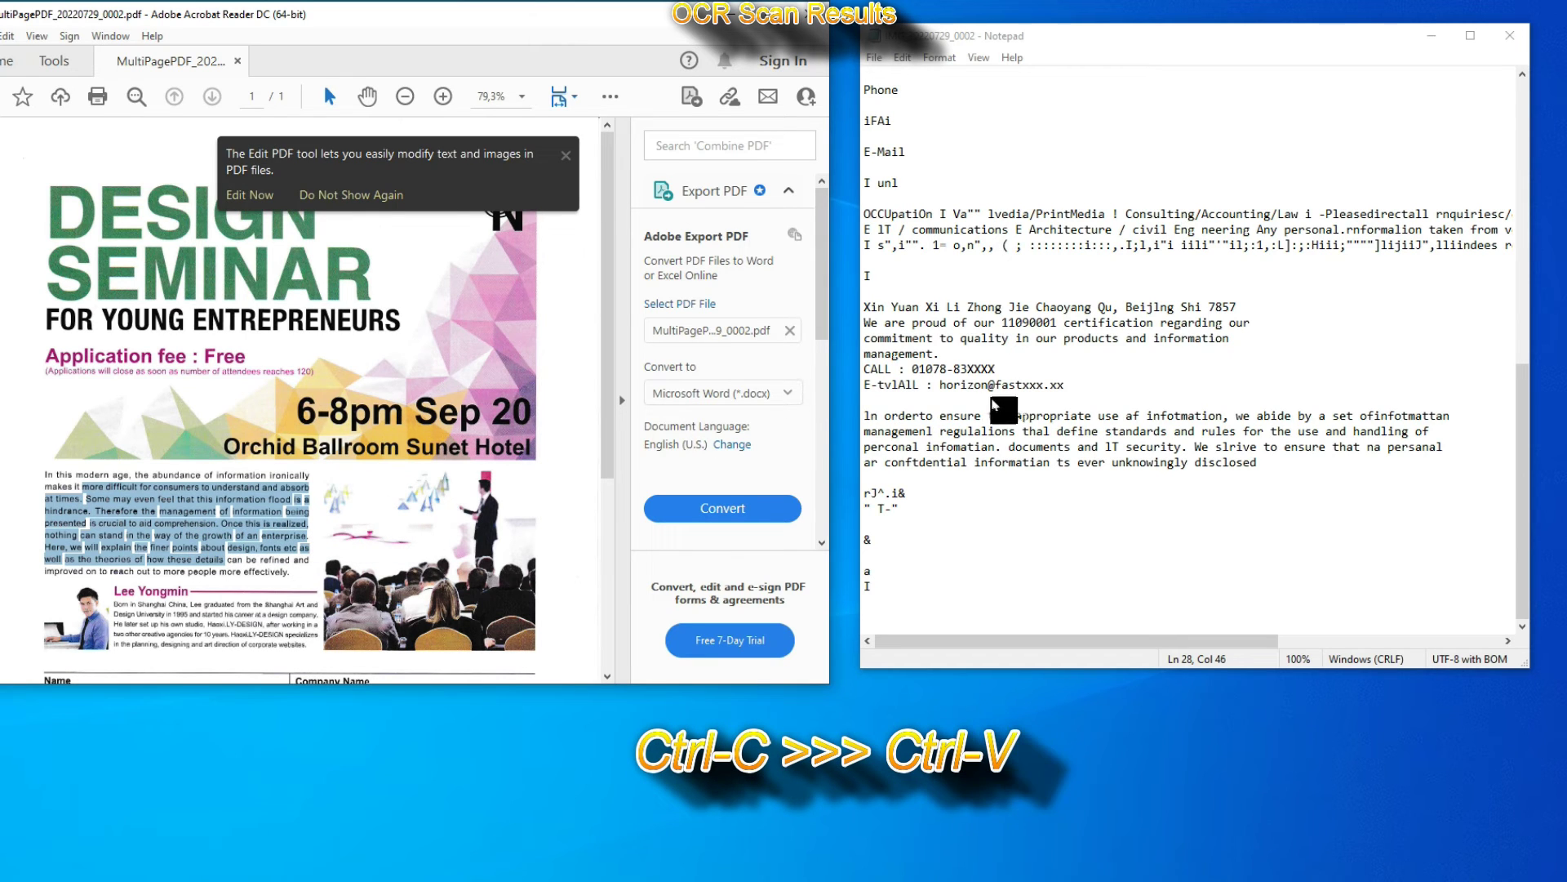
# Step: Paste the copied PDF passage on a new line below the OCR paragraph ending "more people more effectively." in Notepad
pyautogui.scroll(13, 942, 214)
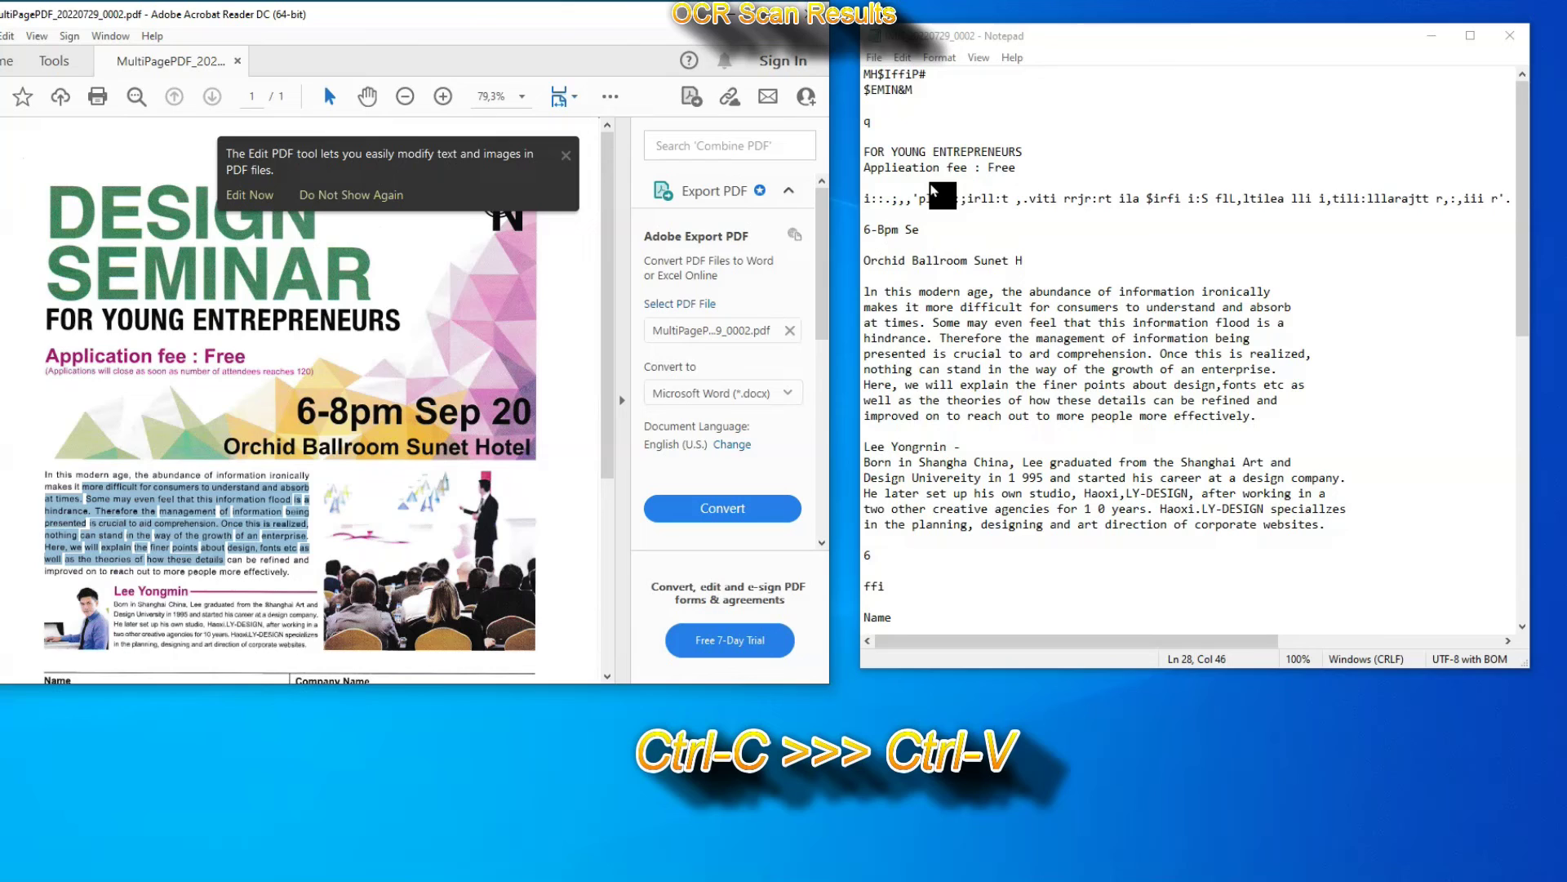
pyautogui.click(883, 429)
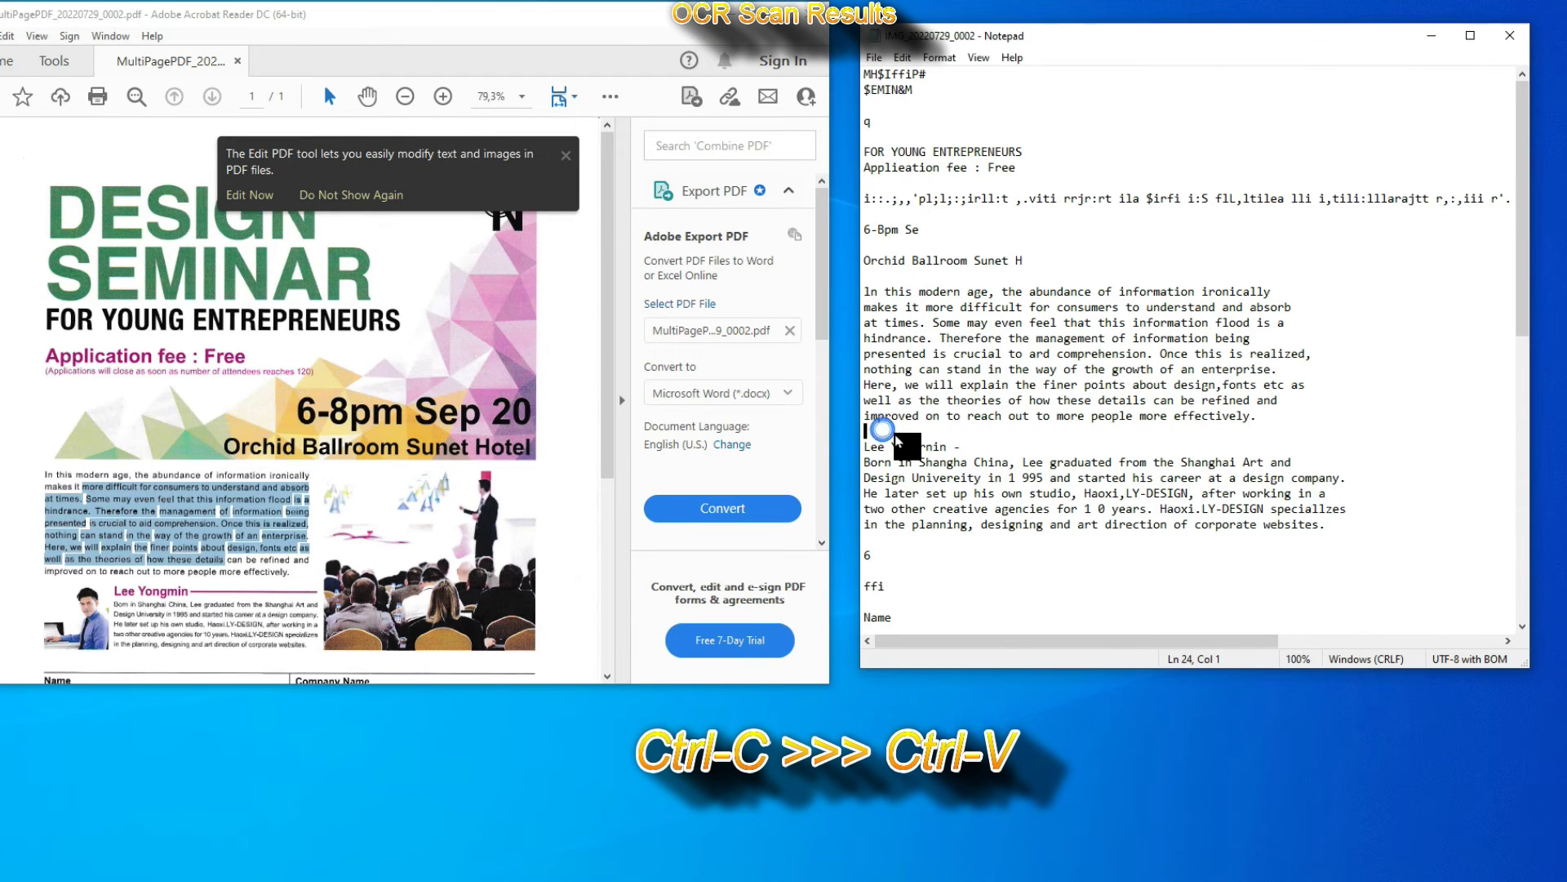
pyautogui.press('Return')
pyautogui.press('Return')
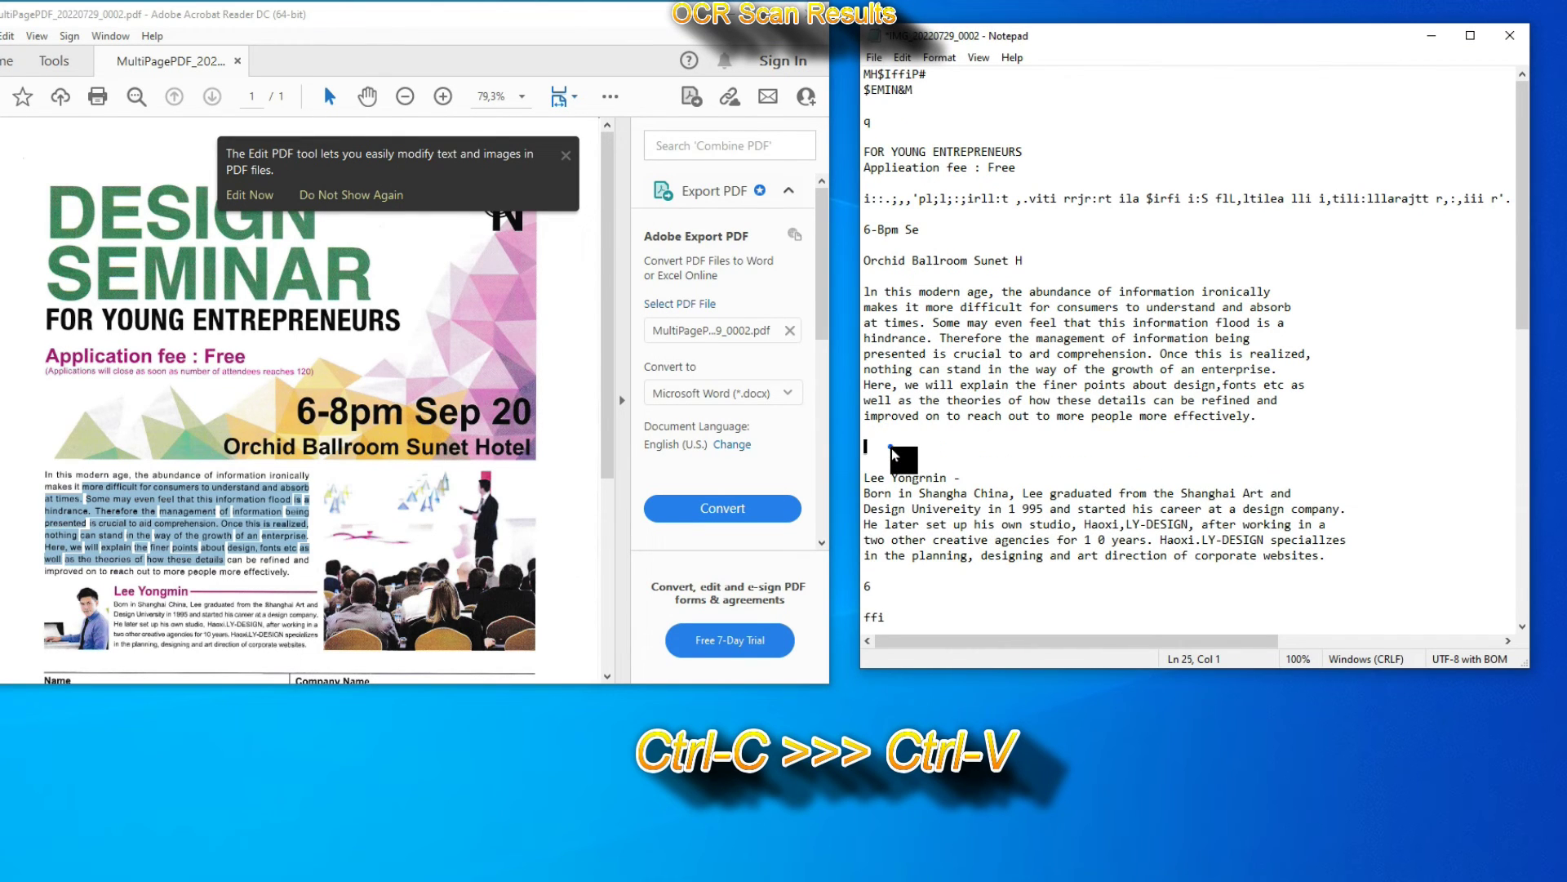
pyautogui.hotkey('ctrl', 'v')
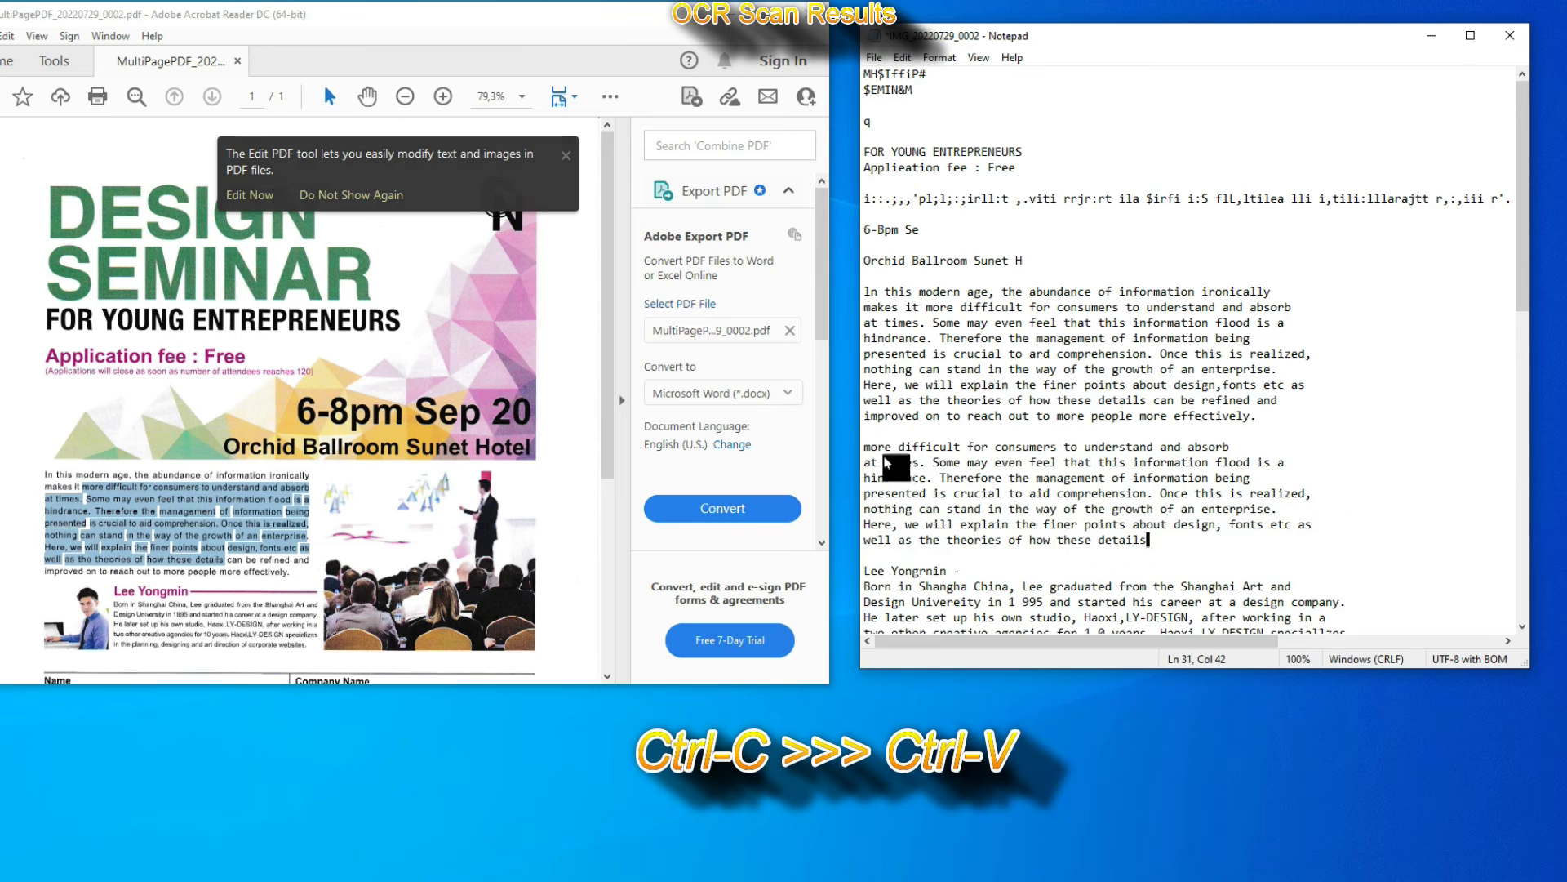
# Step: Compare the OCR paragraph with the pasted PDF passage in Notepad
pyautogui.moveTo(933, 307); pyautogui.dragTo(1234, 432)
pyautogui.moveTo(1146, 541); pyautogui.dragTo(872, 465)
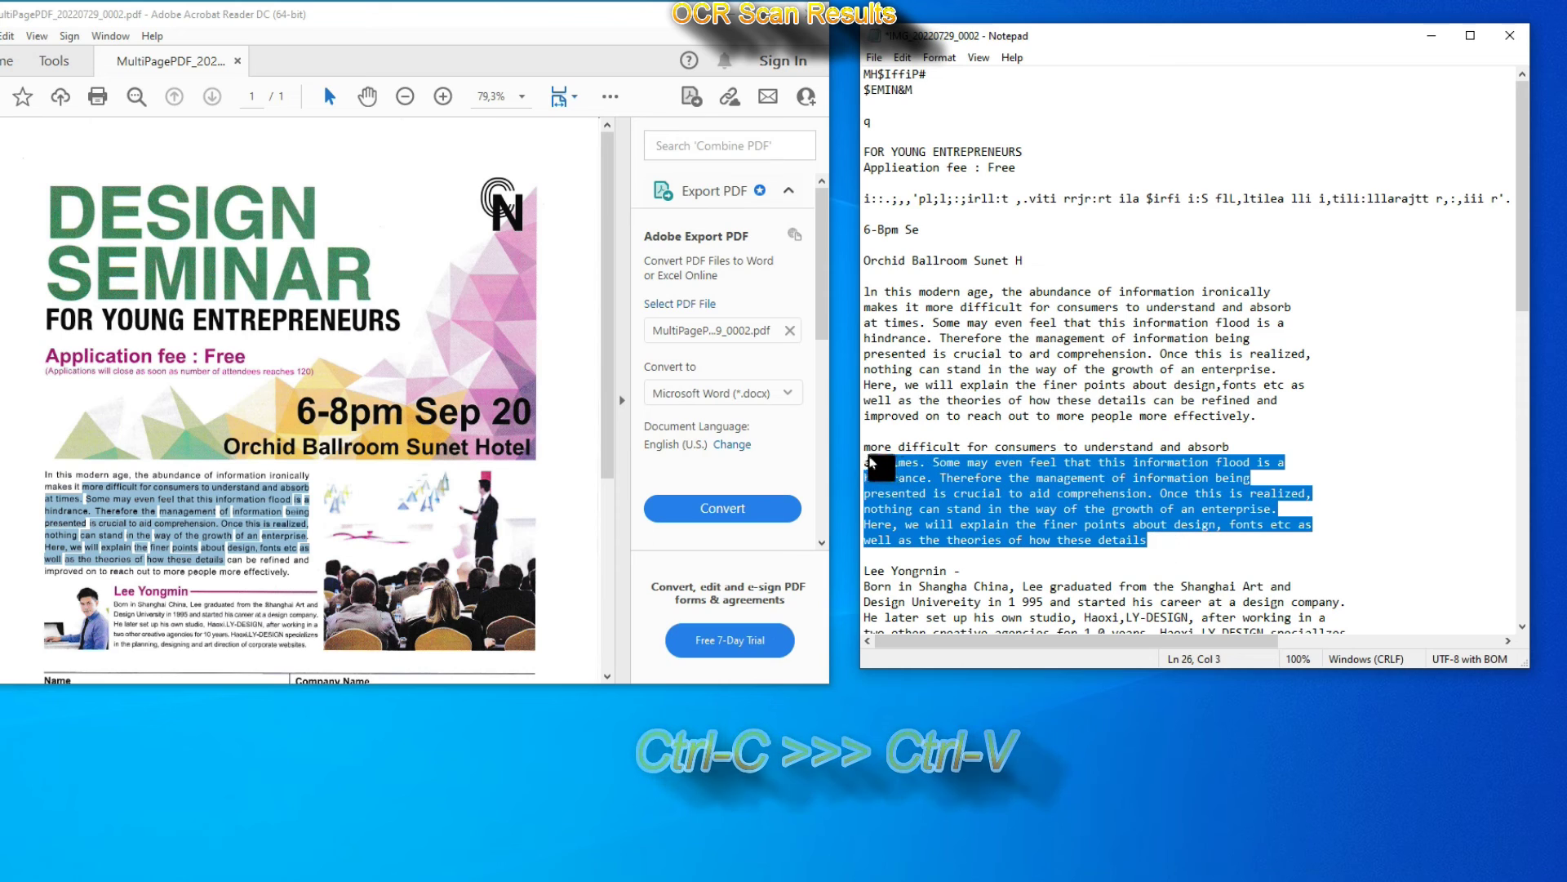
pyautogui.click(1011, 464)
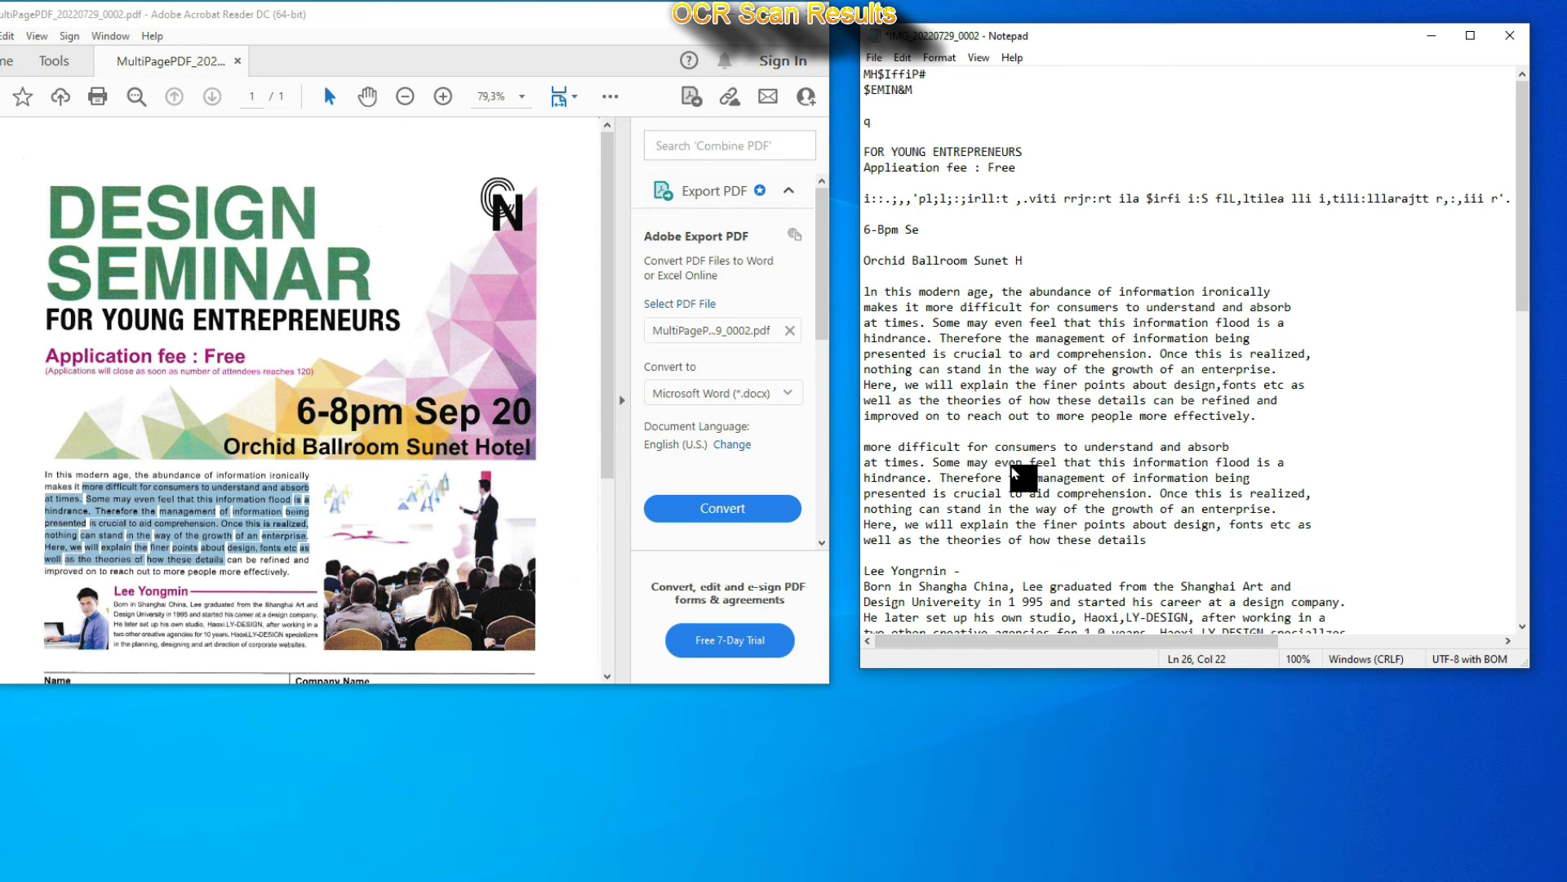